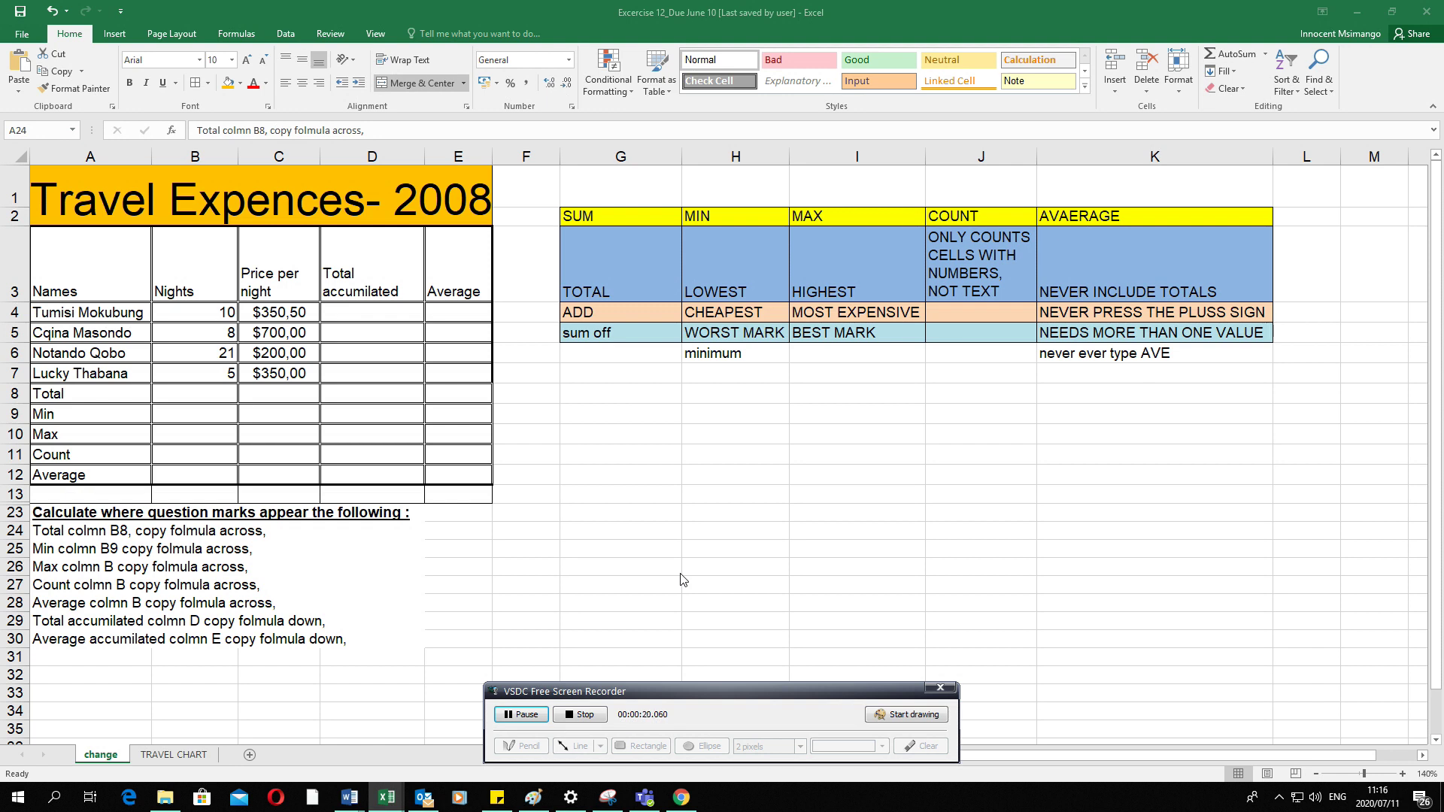
{"action": "left_click", "coordinate": [9, 530]}
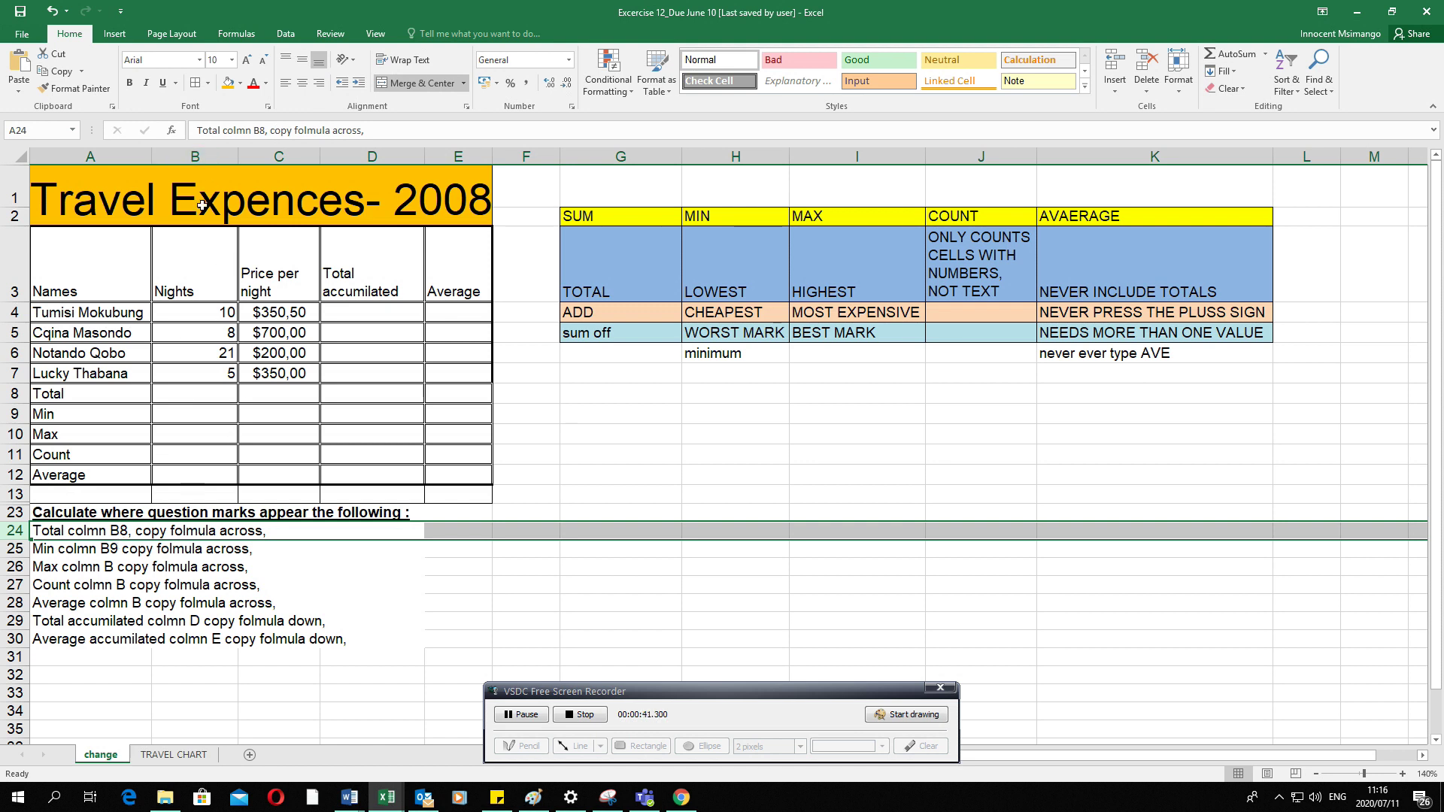
{"action": "left_click", "coordinate": [188, 393]}
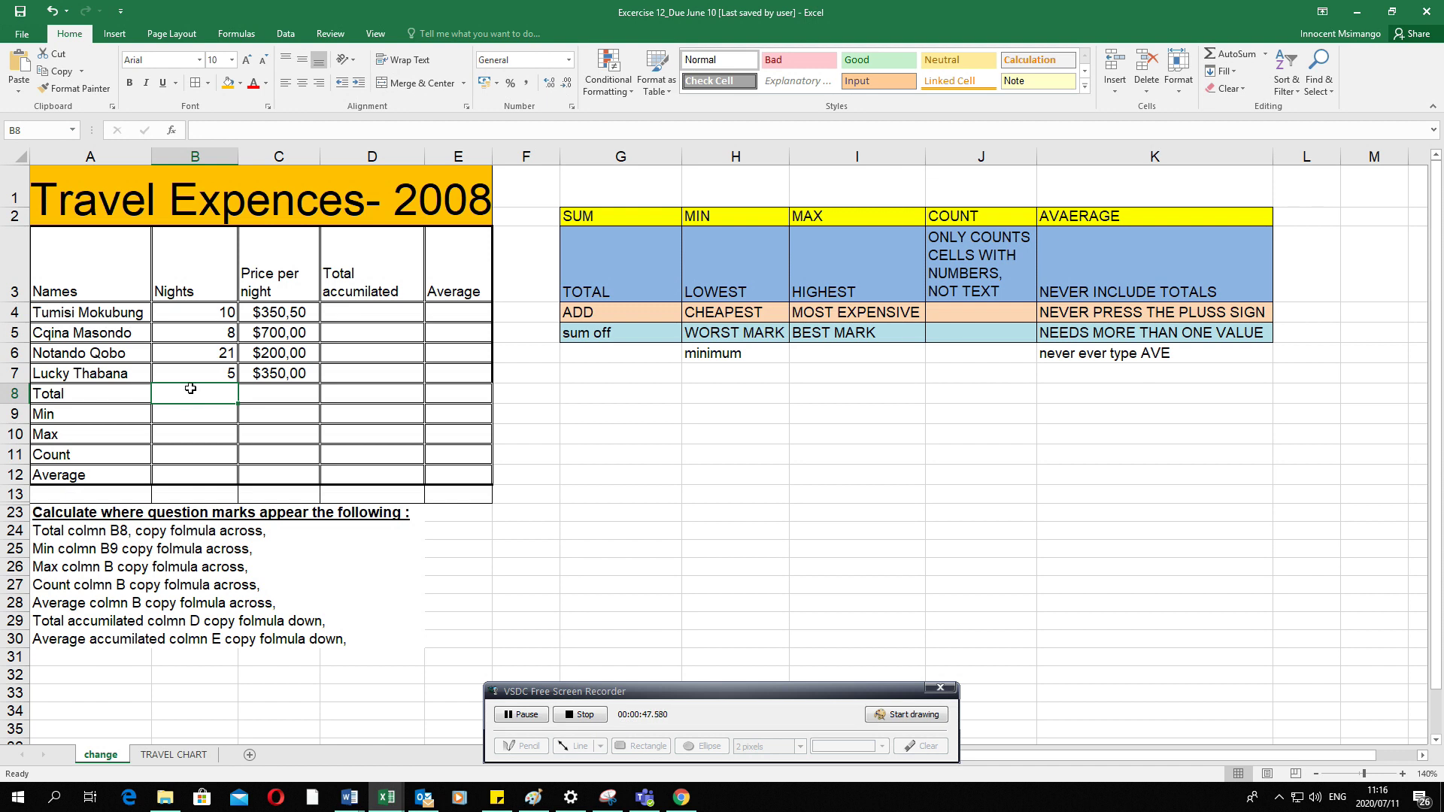
{"action": "left_click", "coordinate": [198, 371]}
{"action": "left_click", "coordinate": [300, 372]}
{"action": "left_click", "coordinate": [384, 374]}
{"action": "left_click", "coordinate": [470, 374]}
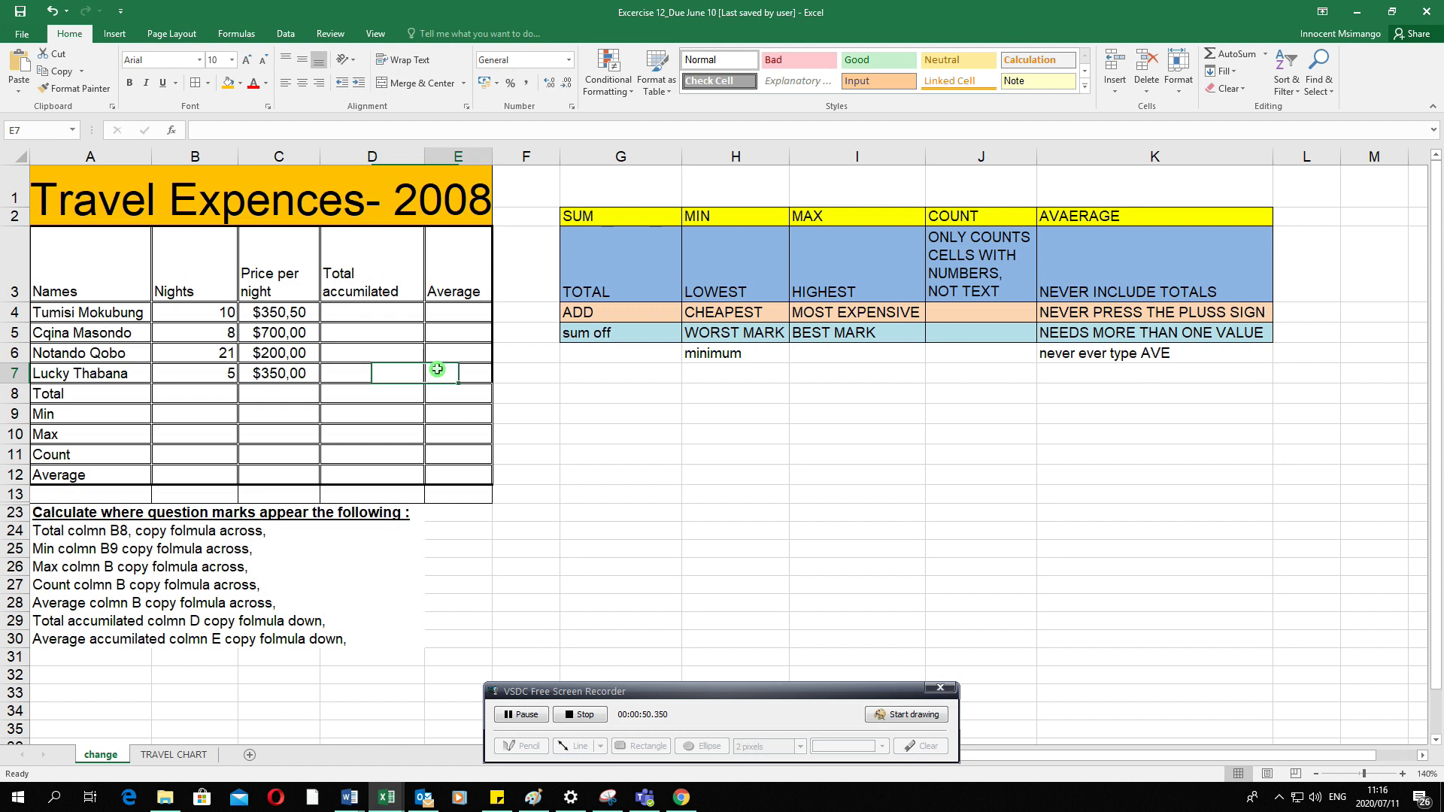
Enter the formula =SUM(B4:B7) in cell B8 to total the Nights column.
{"action": "left_click", "coordinate": [194, 390]}
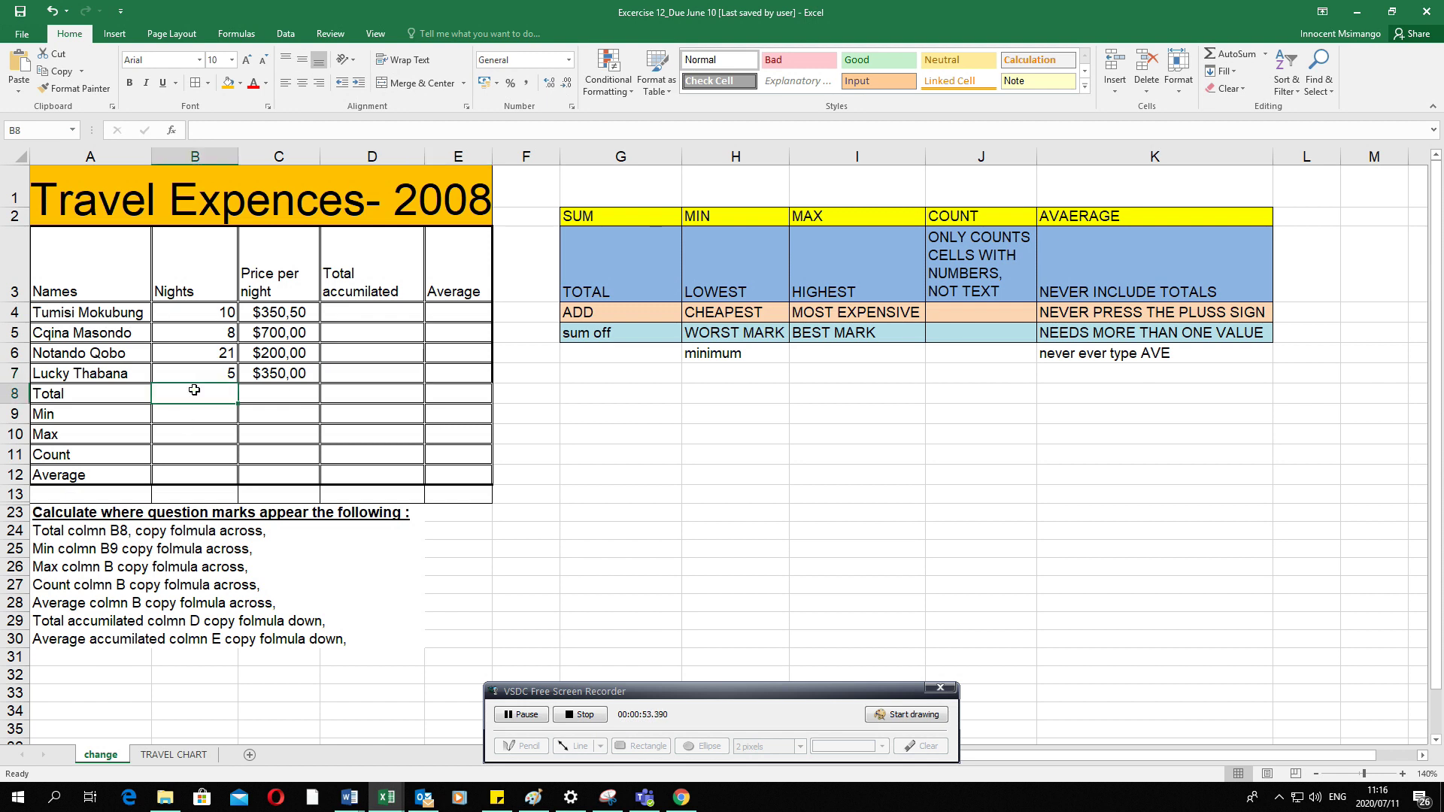
{"action": "type", "text": "="}
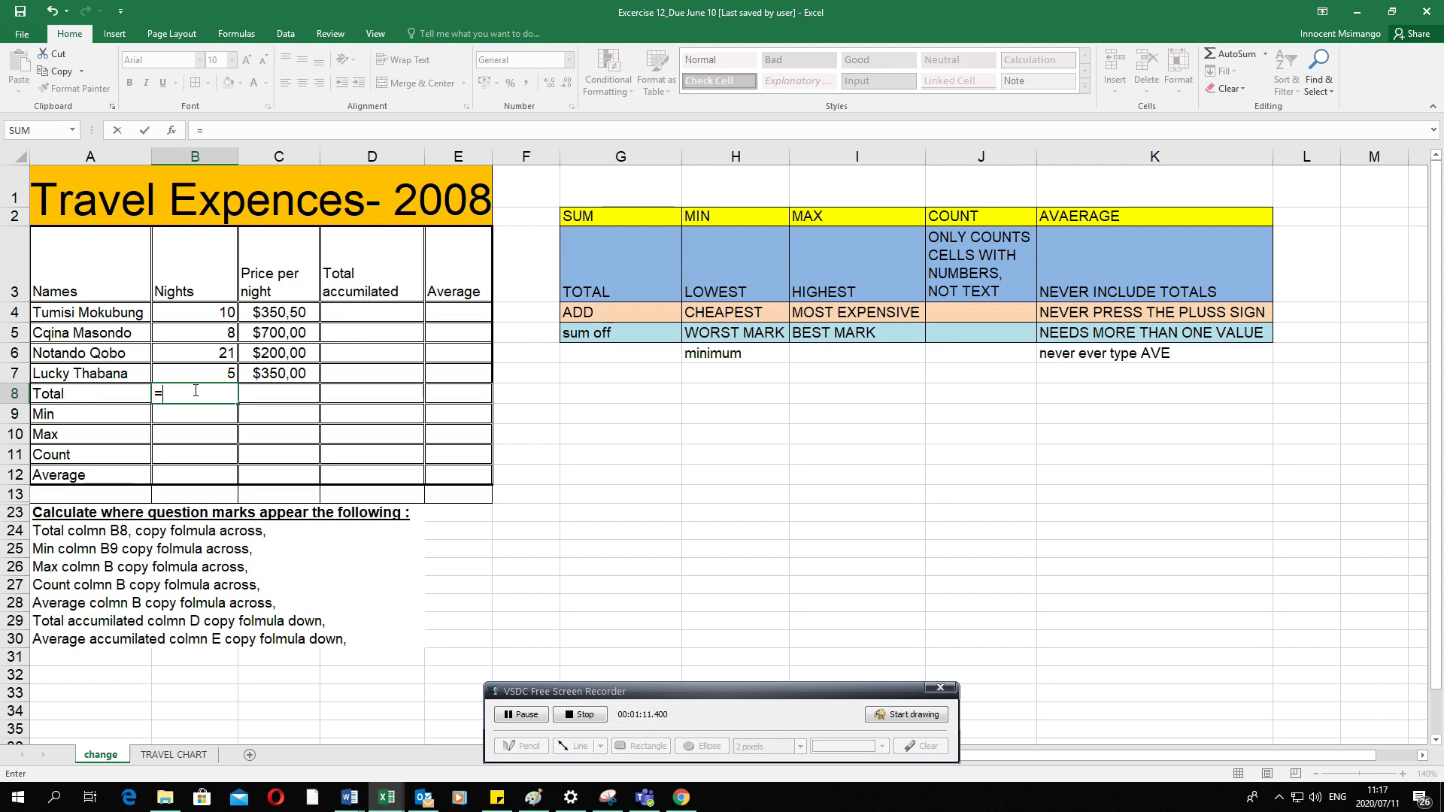
{"action": "type", "text": "sum("}
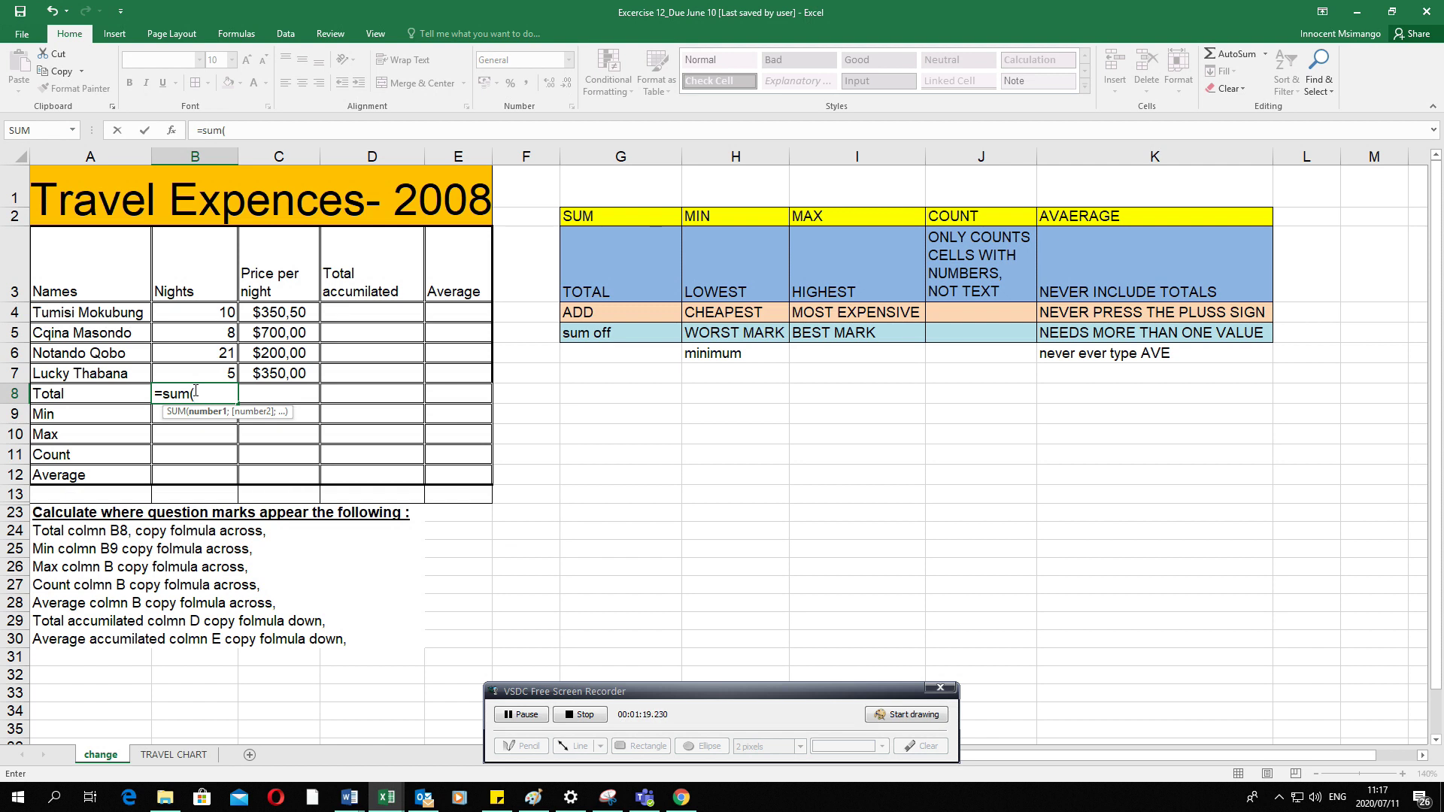
{"action": "left_click", "coordinate": [194, 310]}
{"action": "left_click_drag", "start_coordinate": [194, 309], "coordinate": [200, 367]}
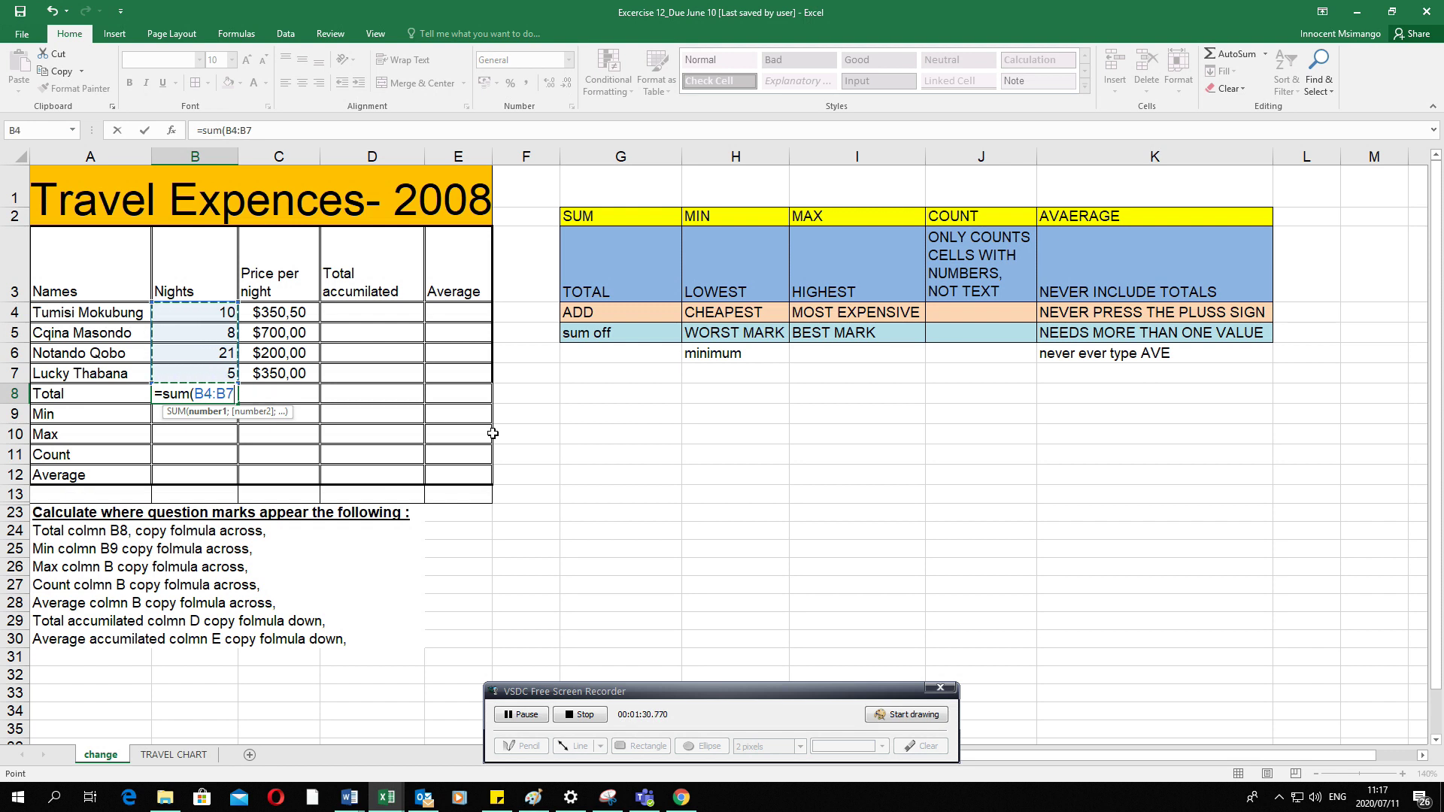
{"action": "type", "text": ")"}
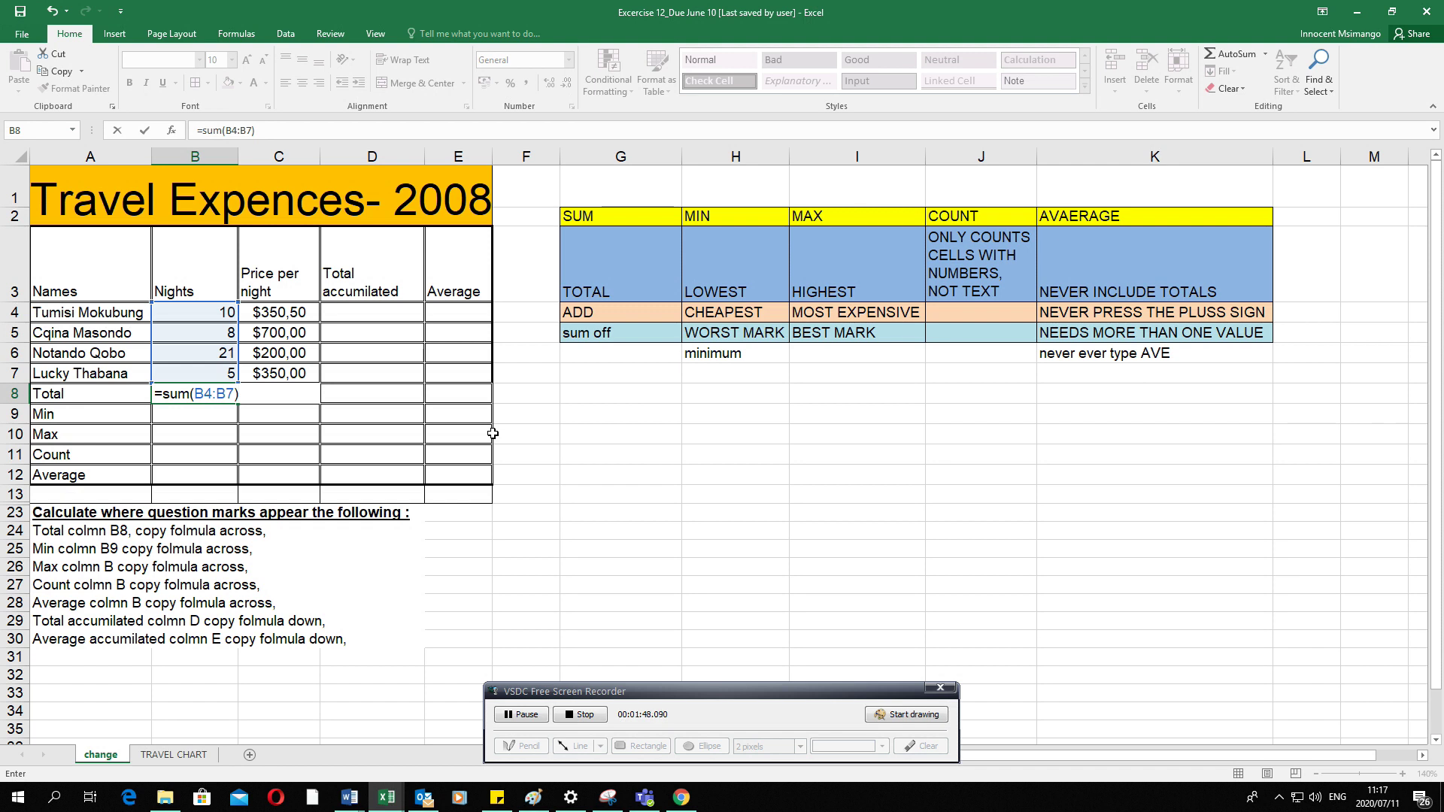
{"action": "key", "text": "Return"}
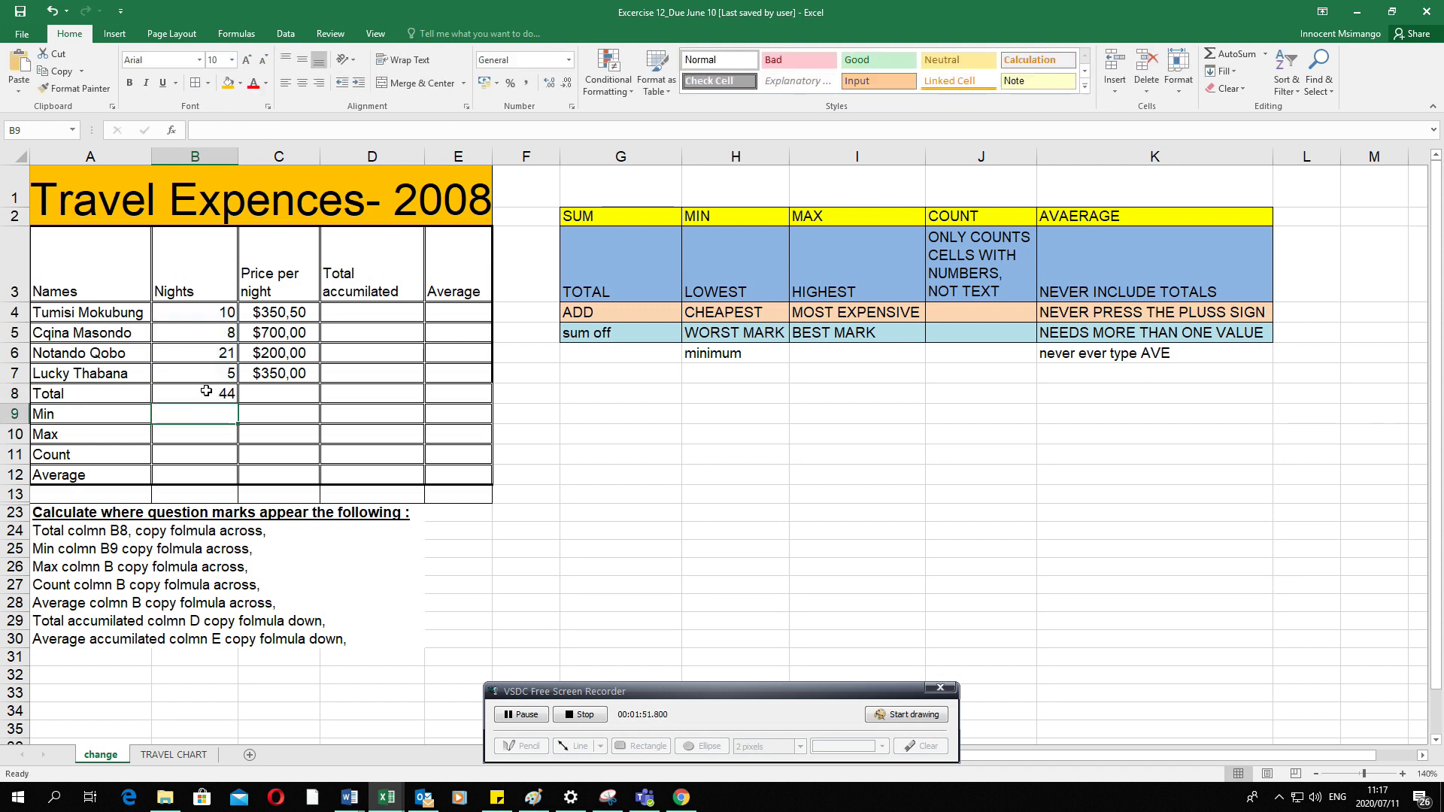
Enter the plain number 44 in cell B9 and compare its contents with the formula in B8.
{"action": "type", "text": "44"}
{"action": "key", "text": "Return"}
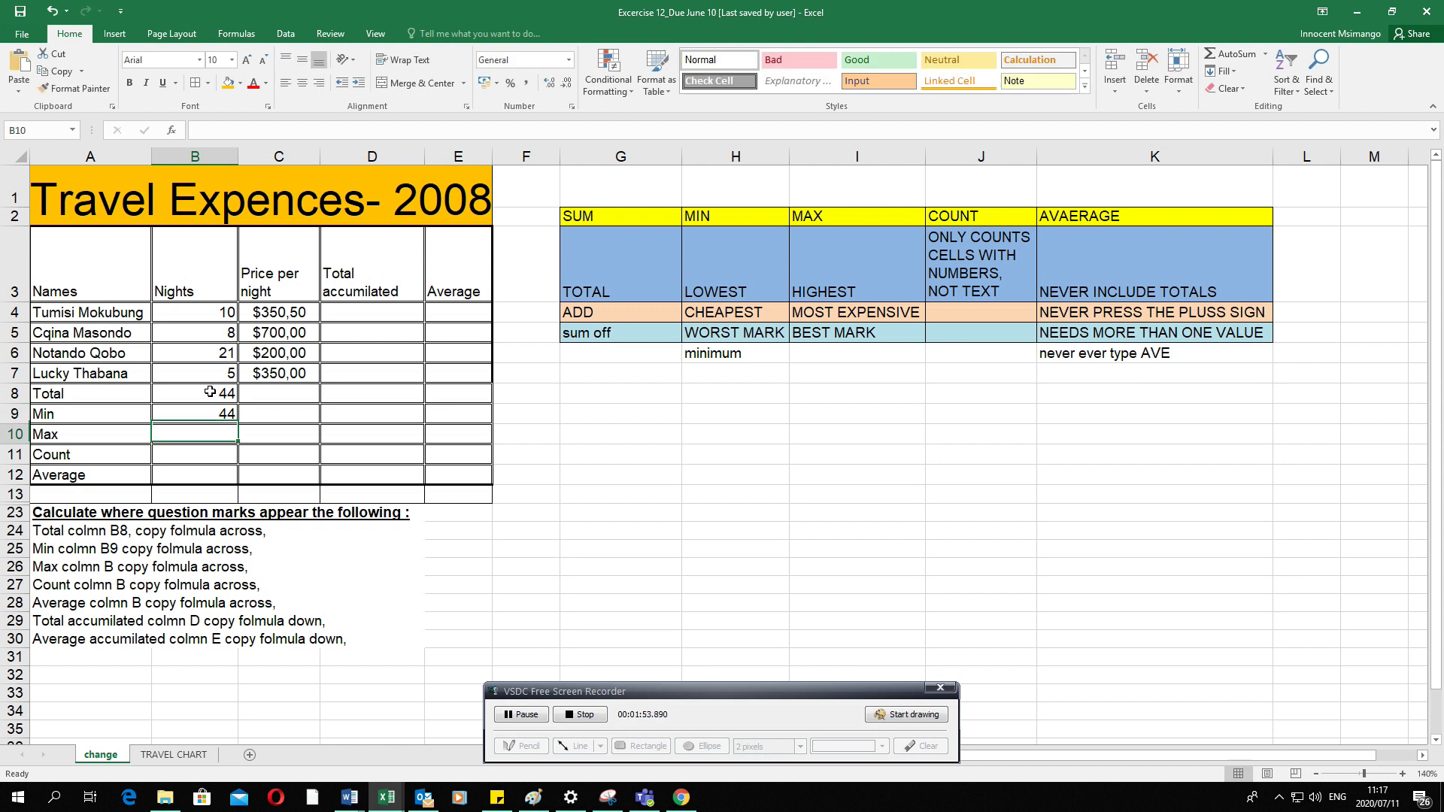
{"action": "left_click", "coordinate": [223, 414]}
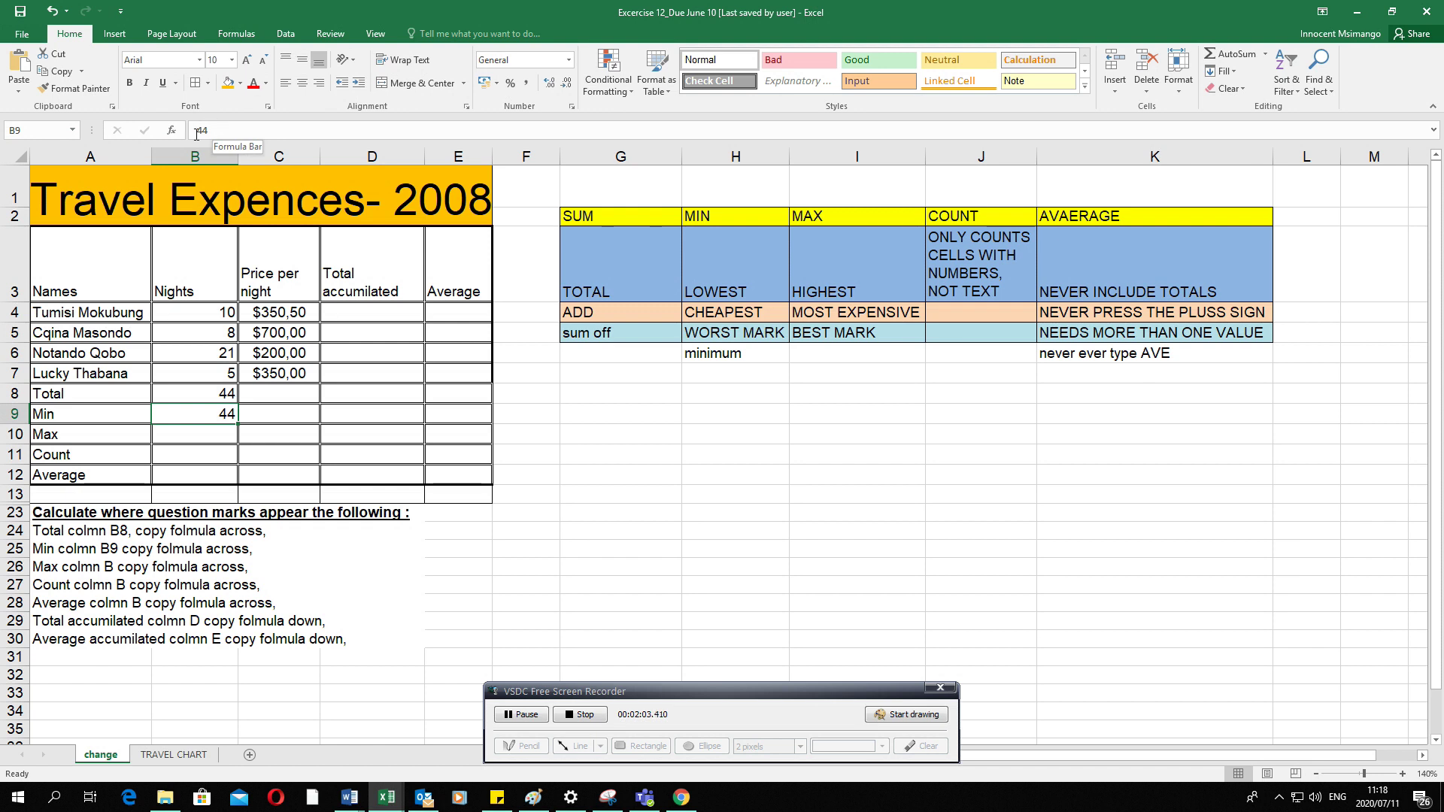
{"action": "left_click", "coordinate": [194, 394]}
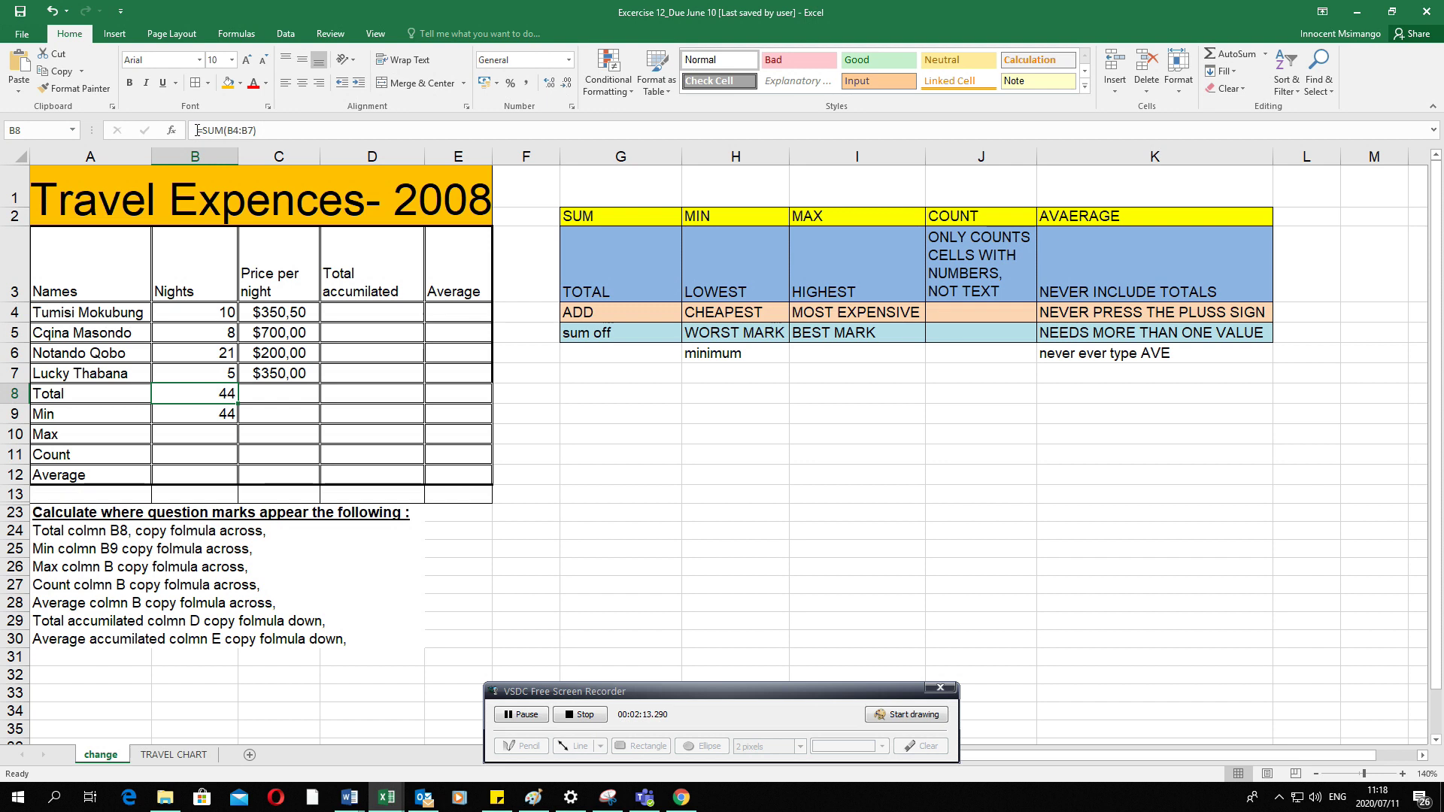
{"action": "left_click", "coordinate": [204, 412]}
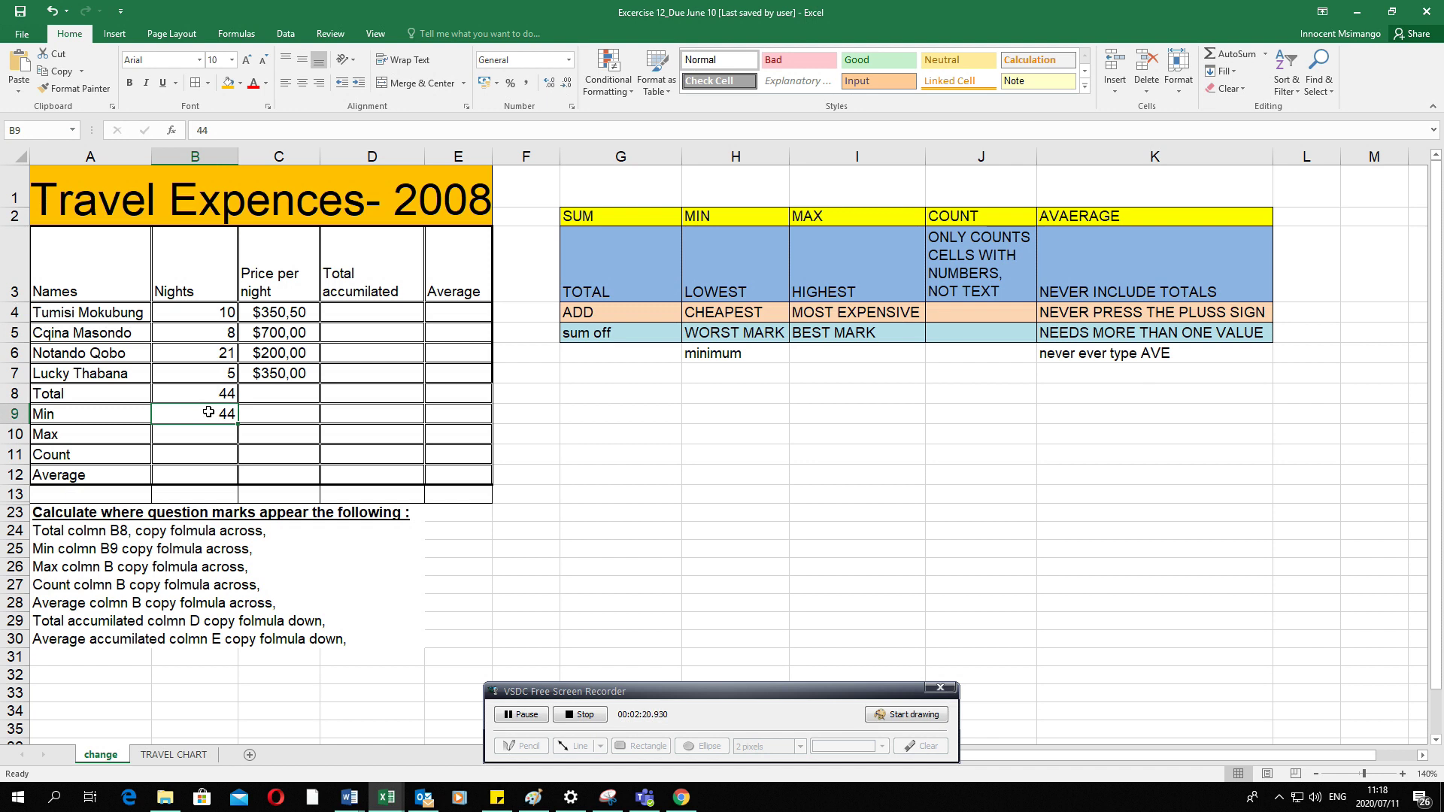
Copy the B8 total formula across to C8:E8 and check the column references in the copied formulas.
{"action": "left_click", "coordinate": [231, 396]}
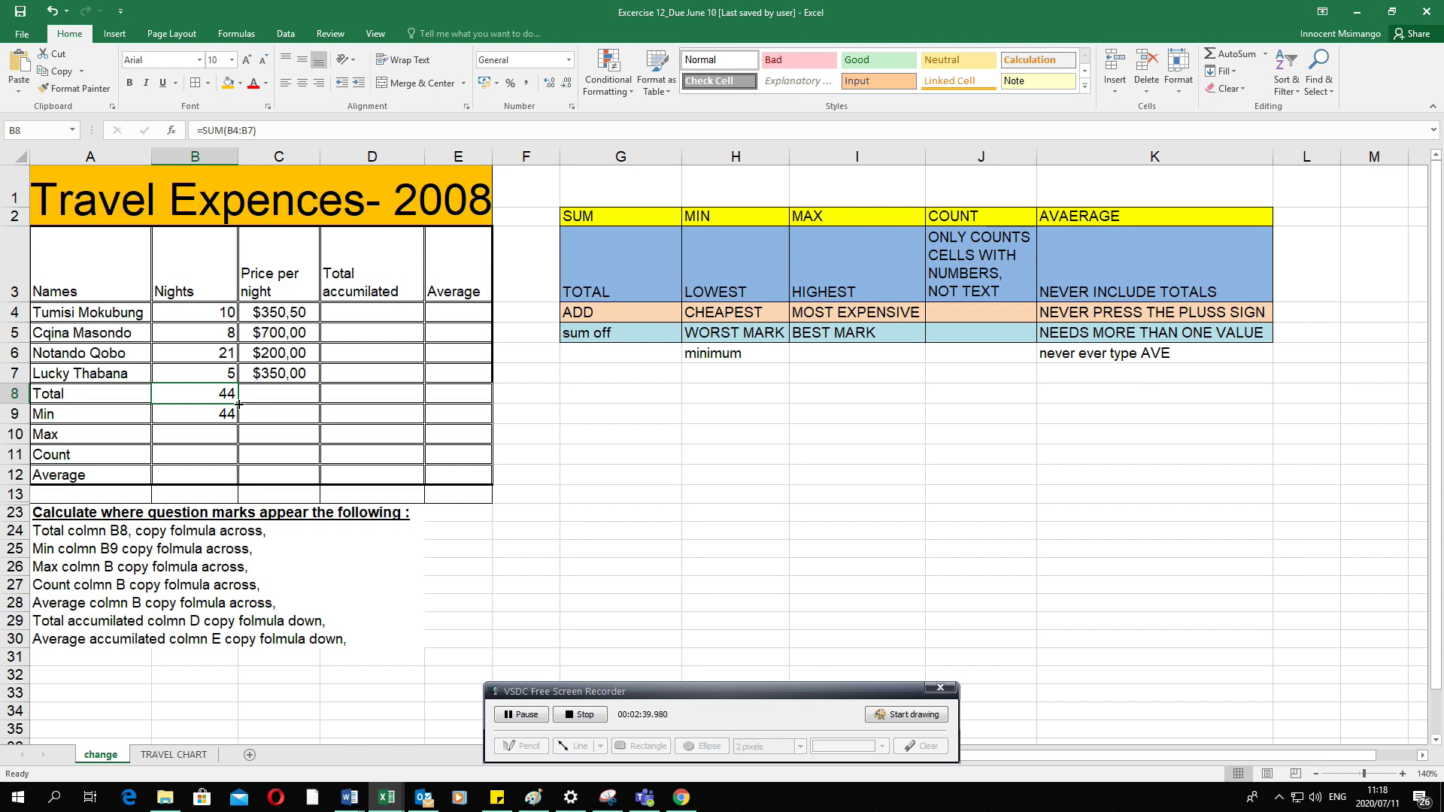
{"action": "left_click_drag", "start_coordinate": [239, 404], "coordinate": [456, 405]}
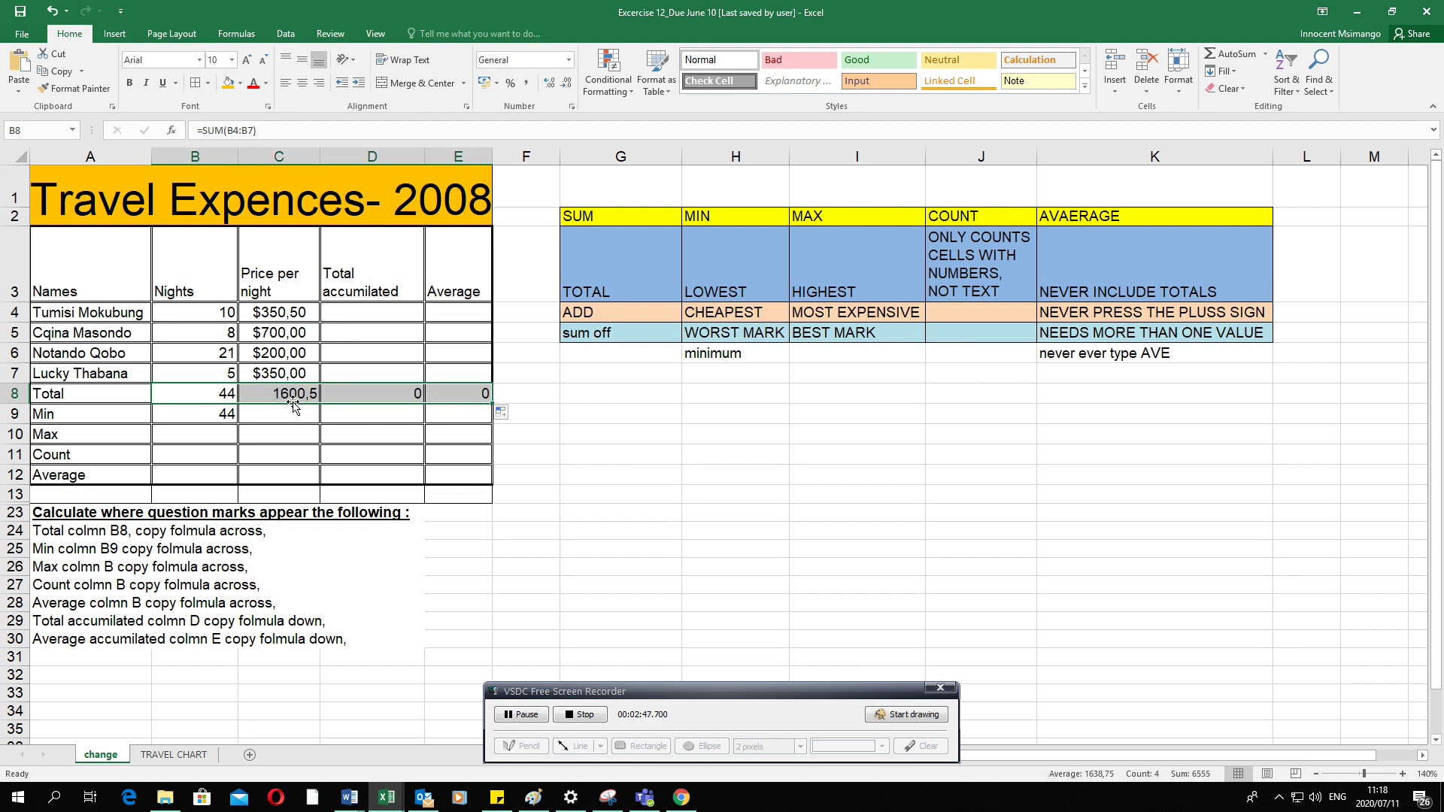
{"action": "left_click", "coordinate": [267, 393]}
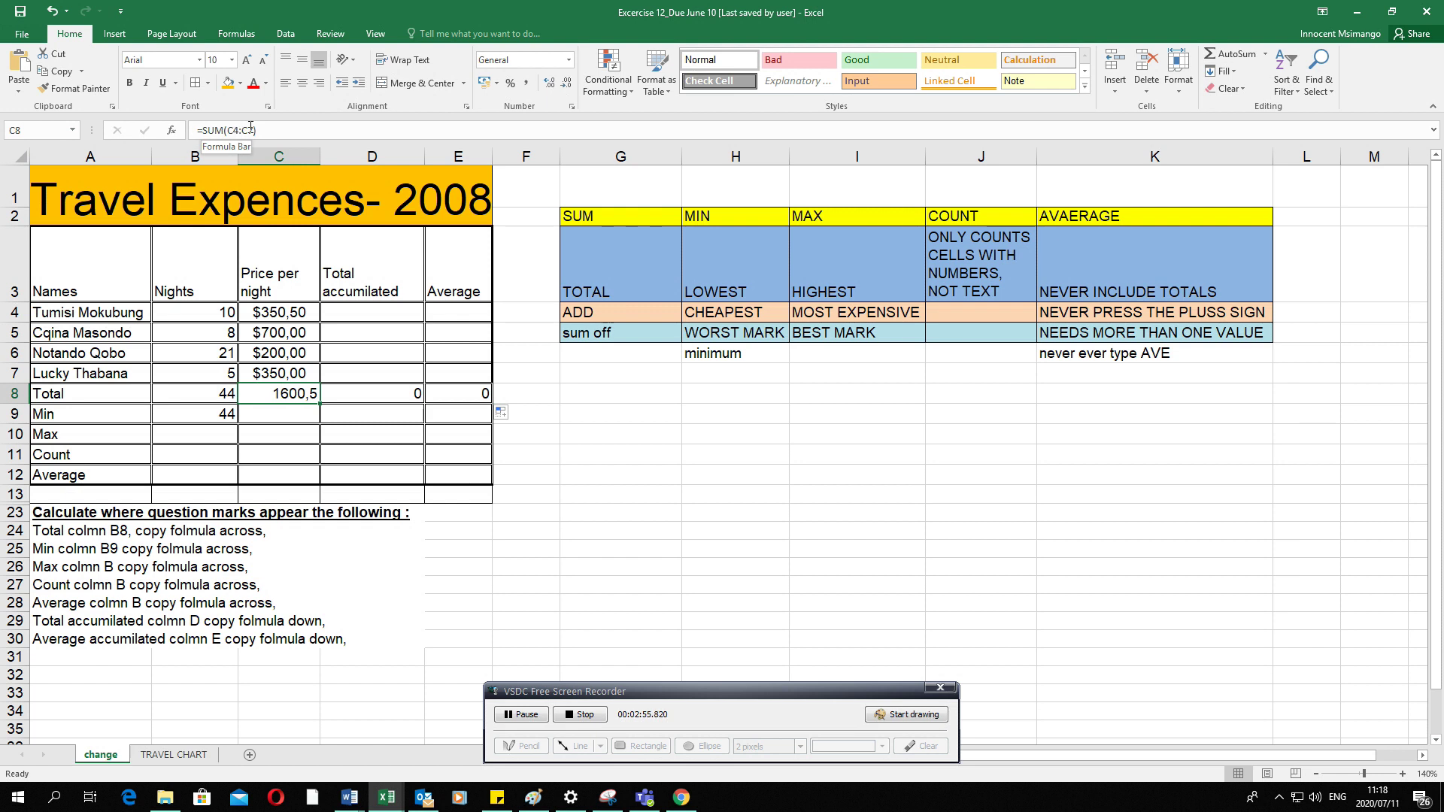
{"action": "left_click", "coordinate": [273, 154]}
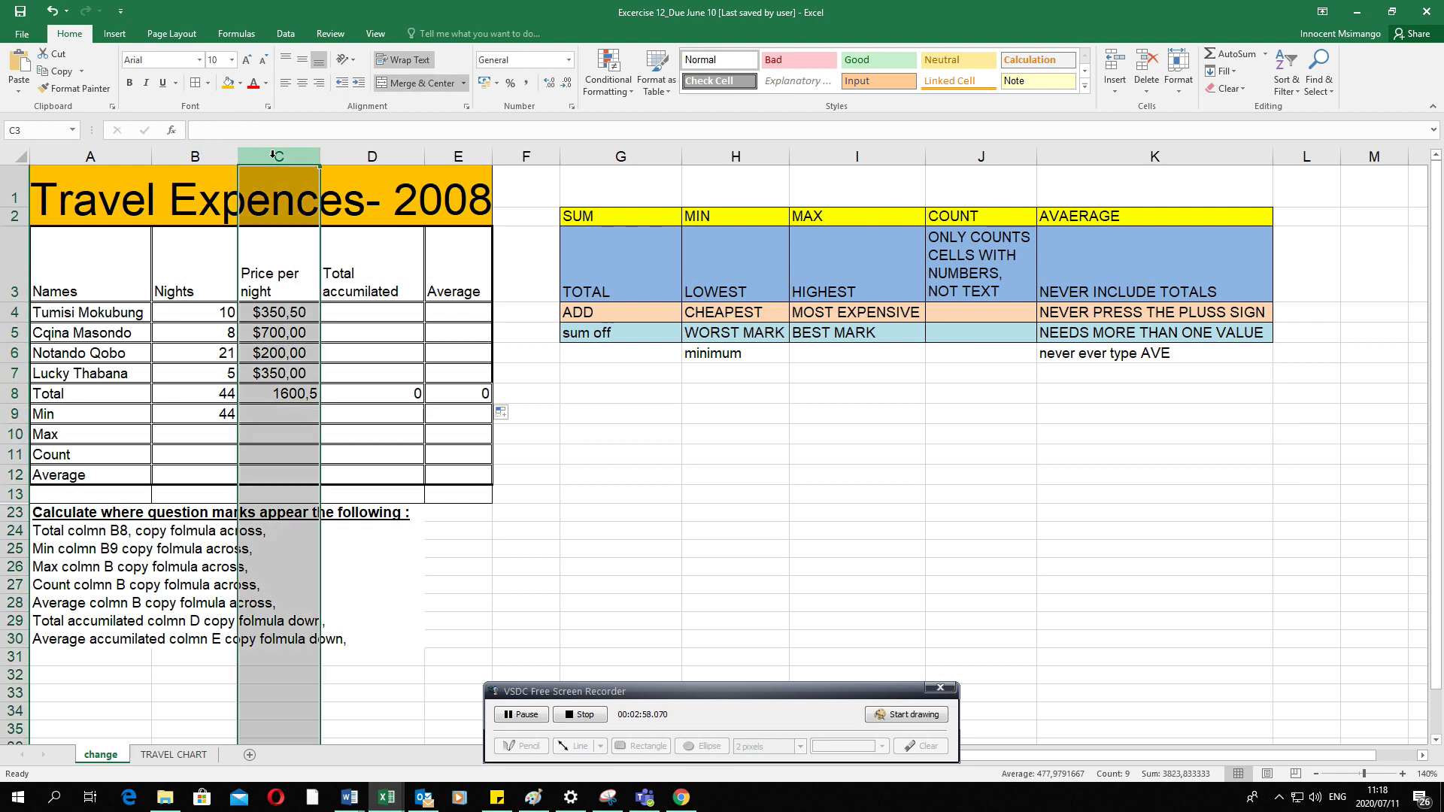
{"action": "left_click", "coordinate": [390, 393]}
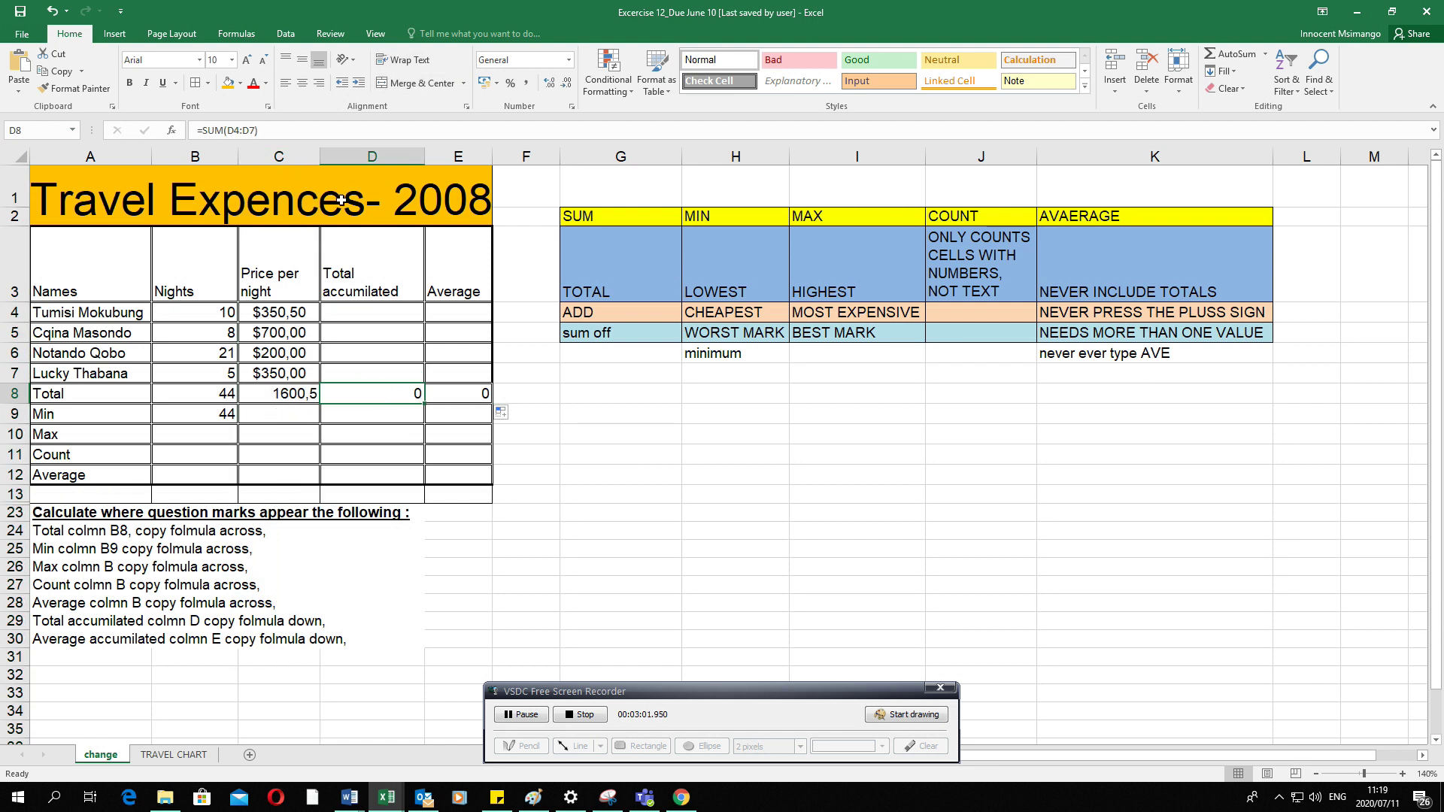
{"action": "left_click", "coordinate": [361, 157]}
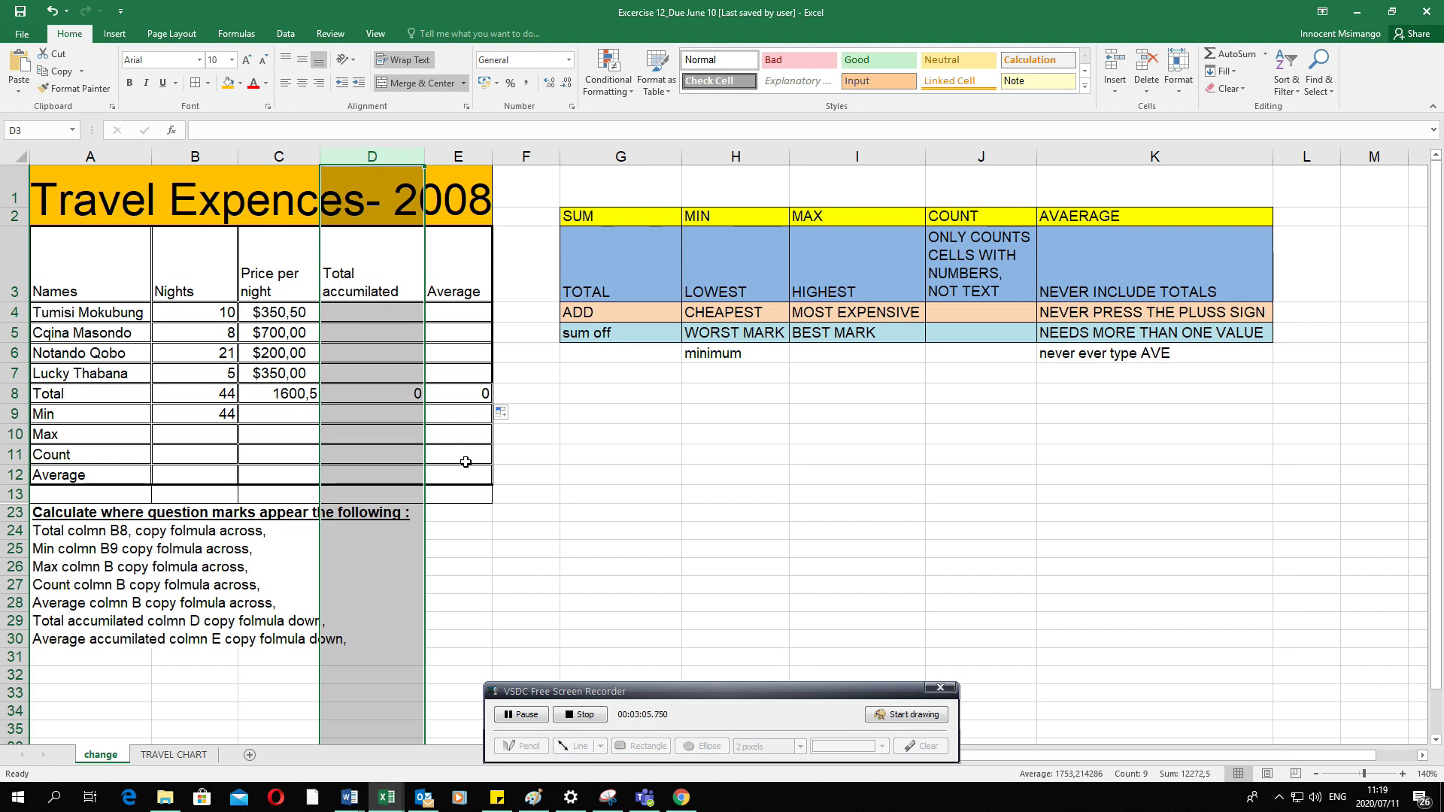
{"action": "left_click", "coordinate": [467, 395]}
{"action": "left_click", "coordinate": [398, 393]}
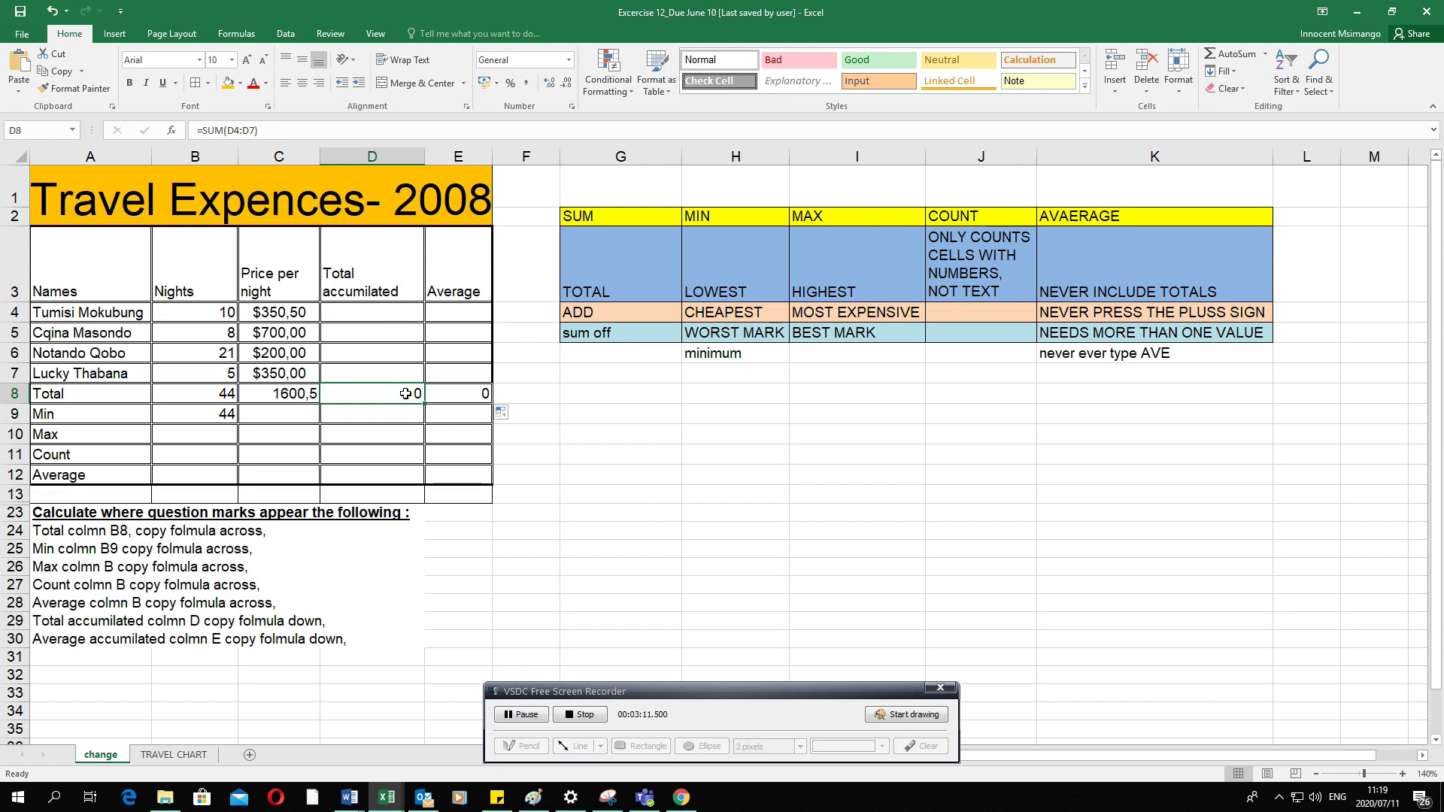
Replace the number in cell B9 with the formula =MIN(B4:B7) and copy it across to C9:E9.
{"action": "left_click", "coordinate": [228, 414]}
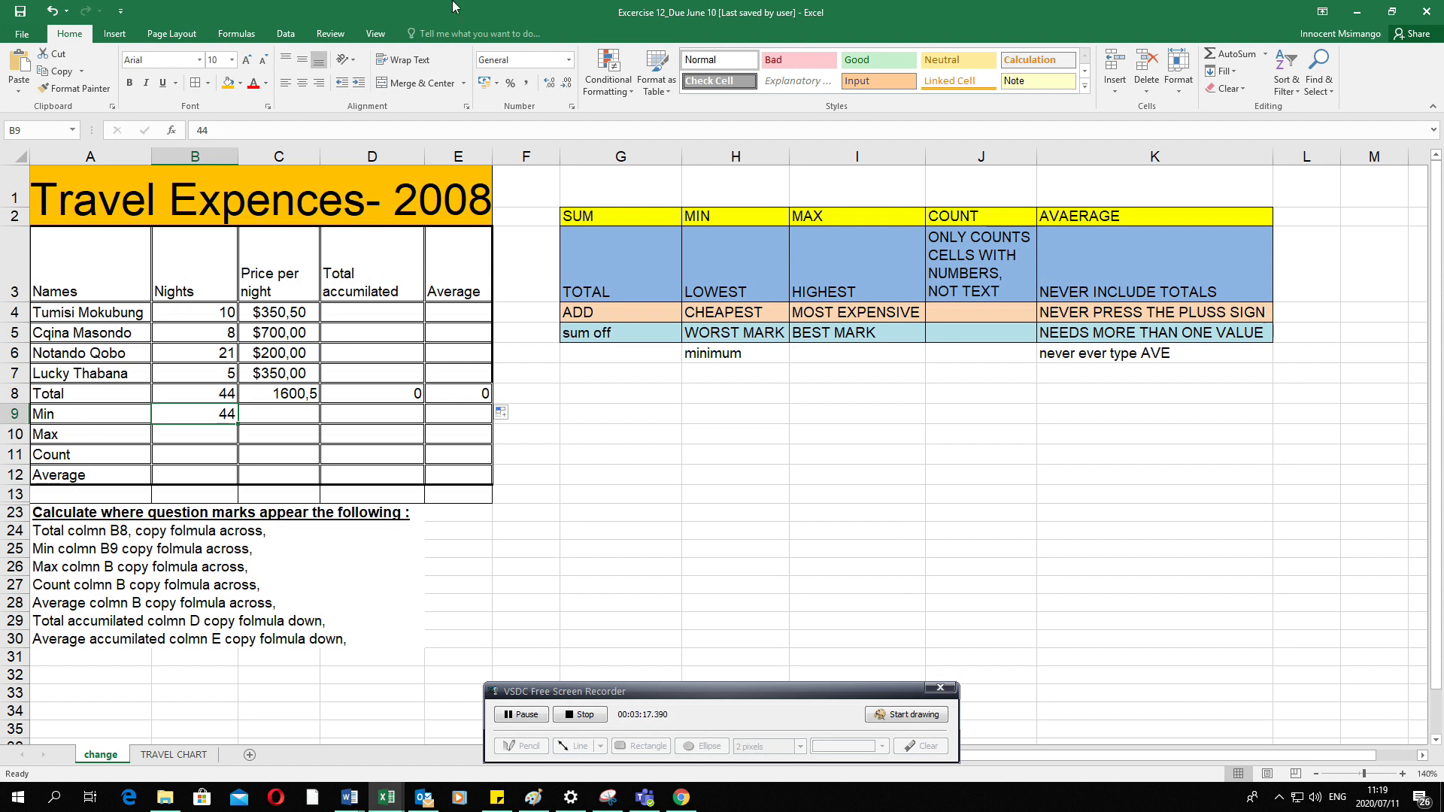
{"action": "left_click", "coordinate": [730, 153]}
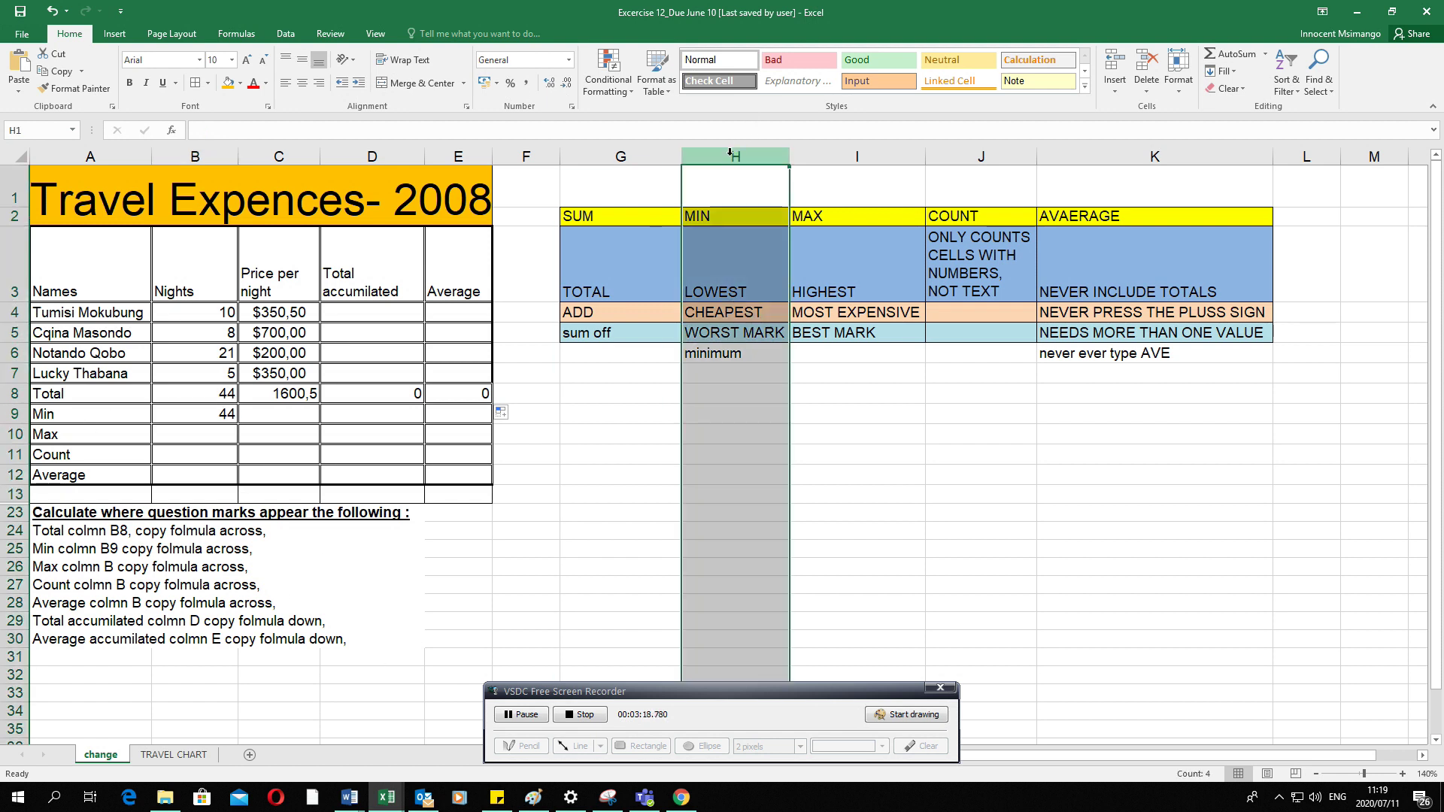
{"action": "left_click", "coordinate": [696, 213]}
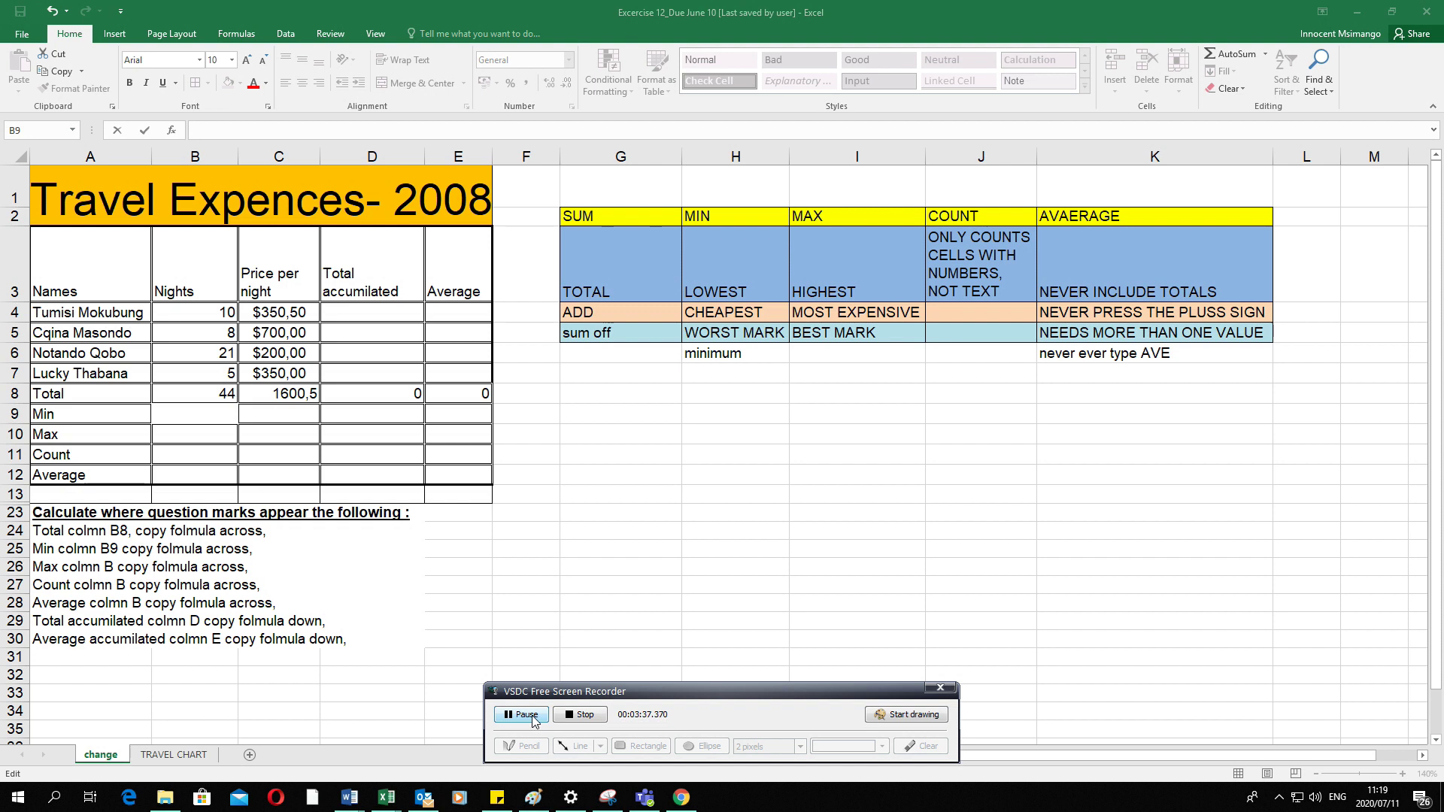
{"action": "left_click", "coordinate": [214, 413]}
{"action": "key", "text": "BackSpace"}
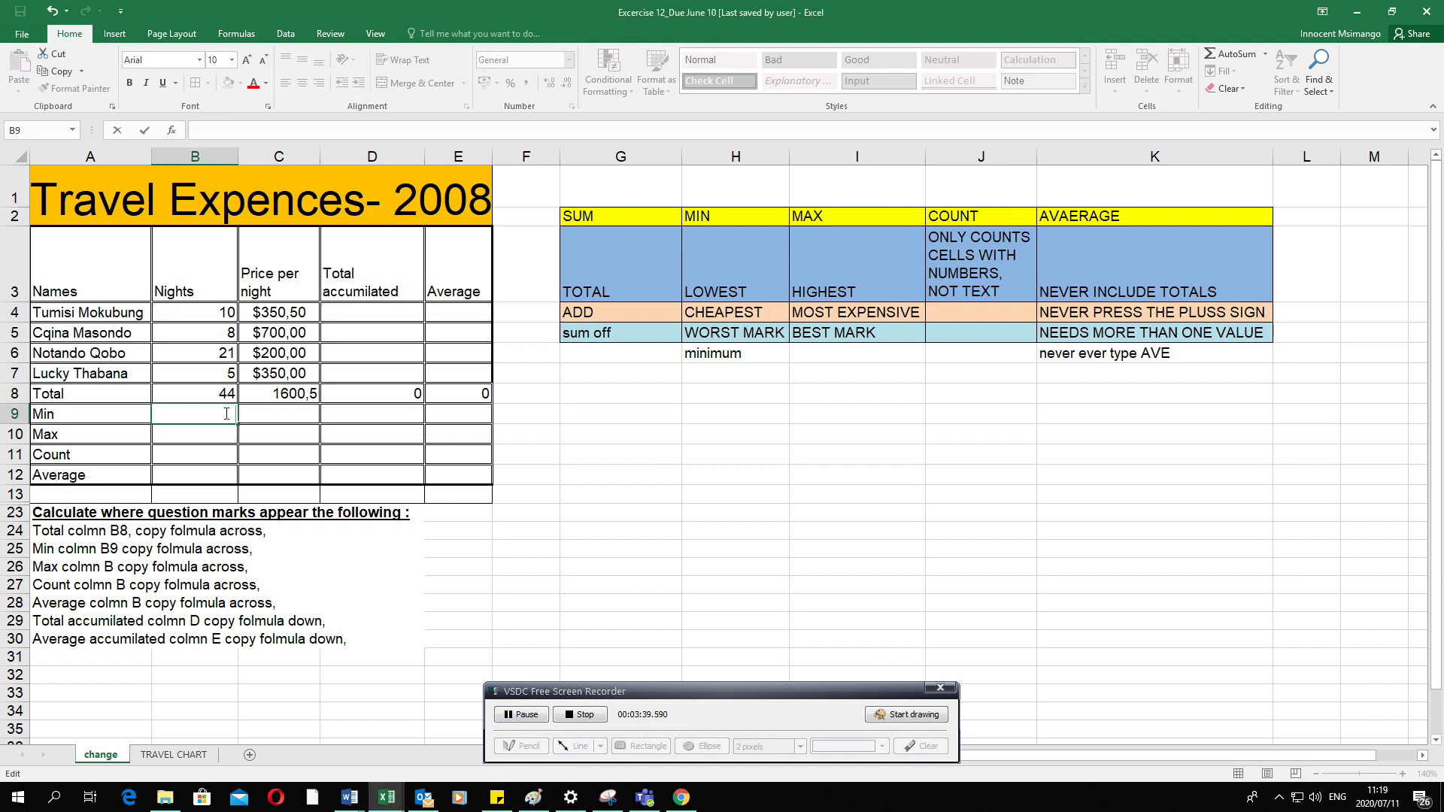
{"action": "type", "text": "=min"}
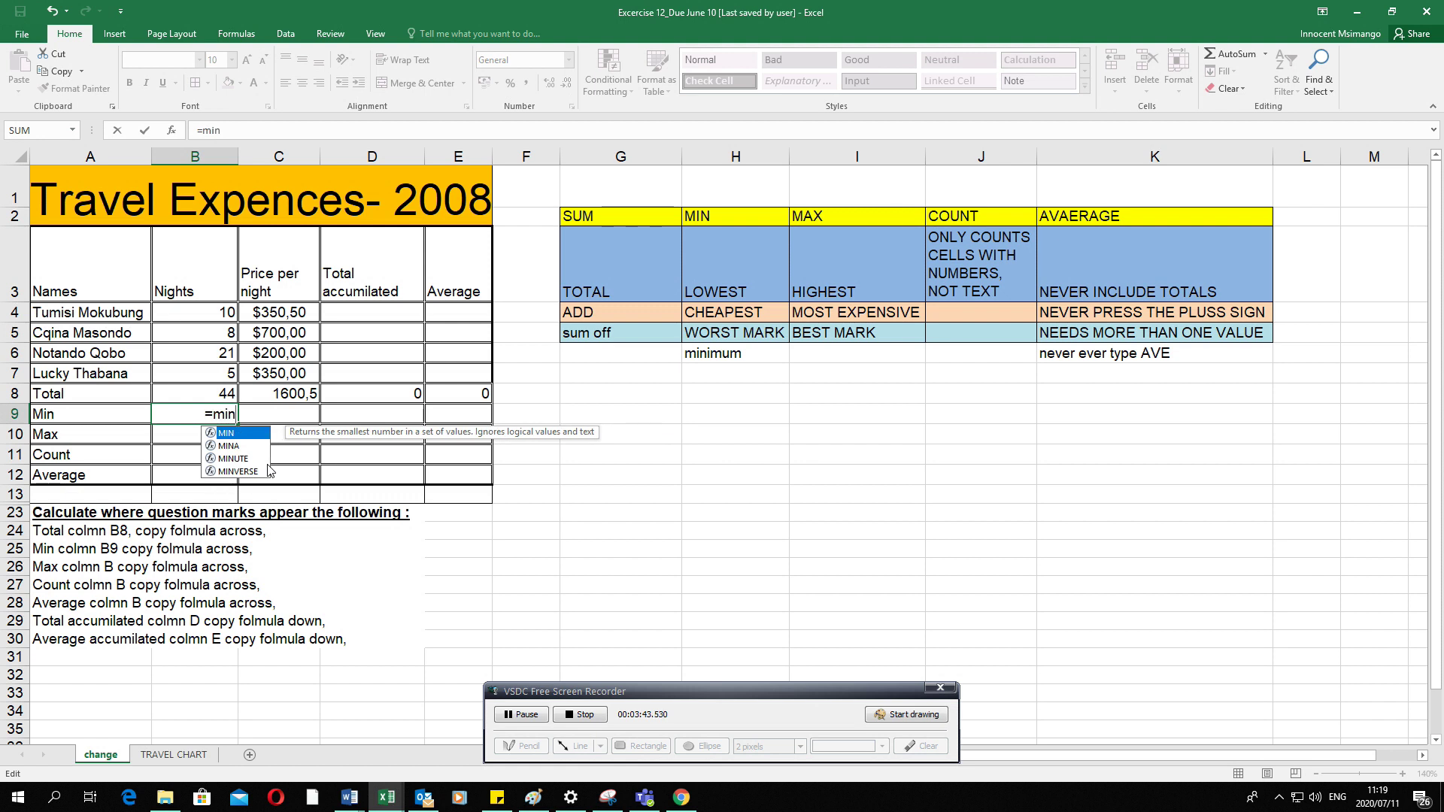
{"action": "type", "text": "("}
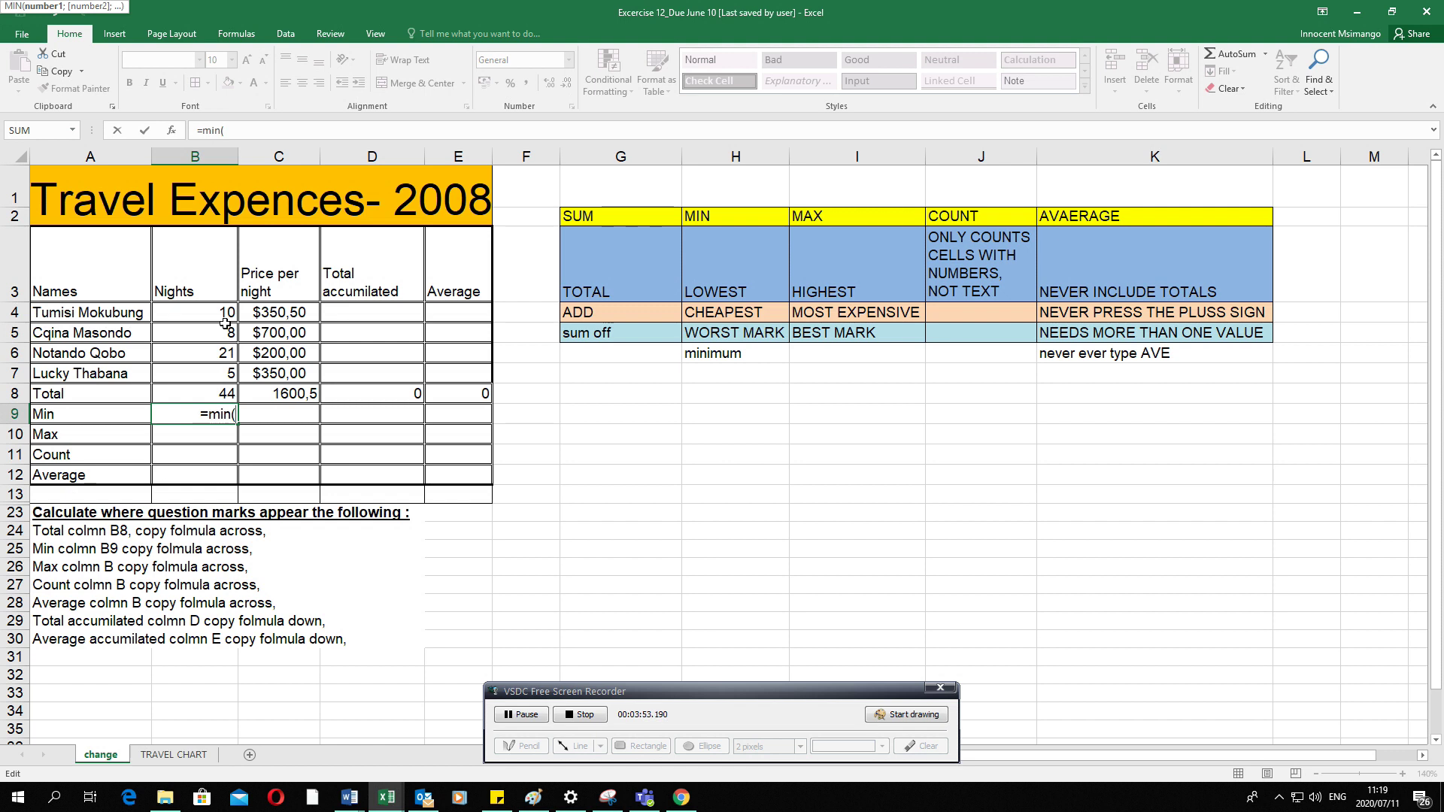
{"action": "left_click_drag", "start_coordinate": [215, 309], "coordinate": [216, 371]}
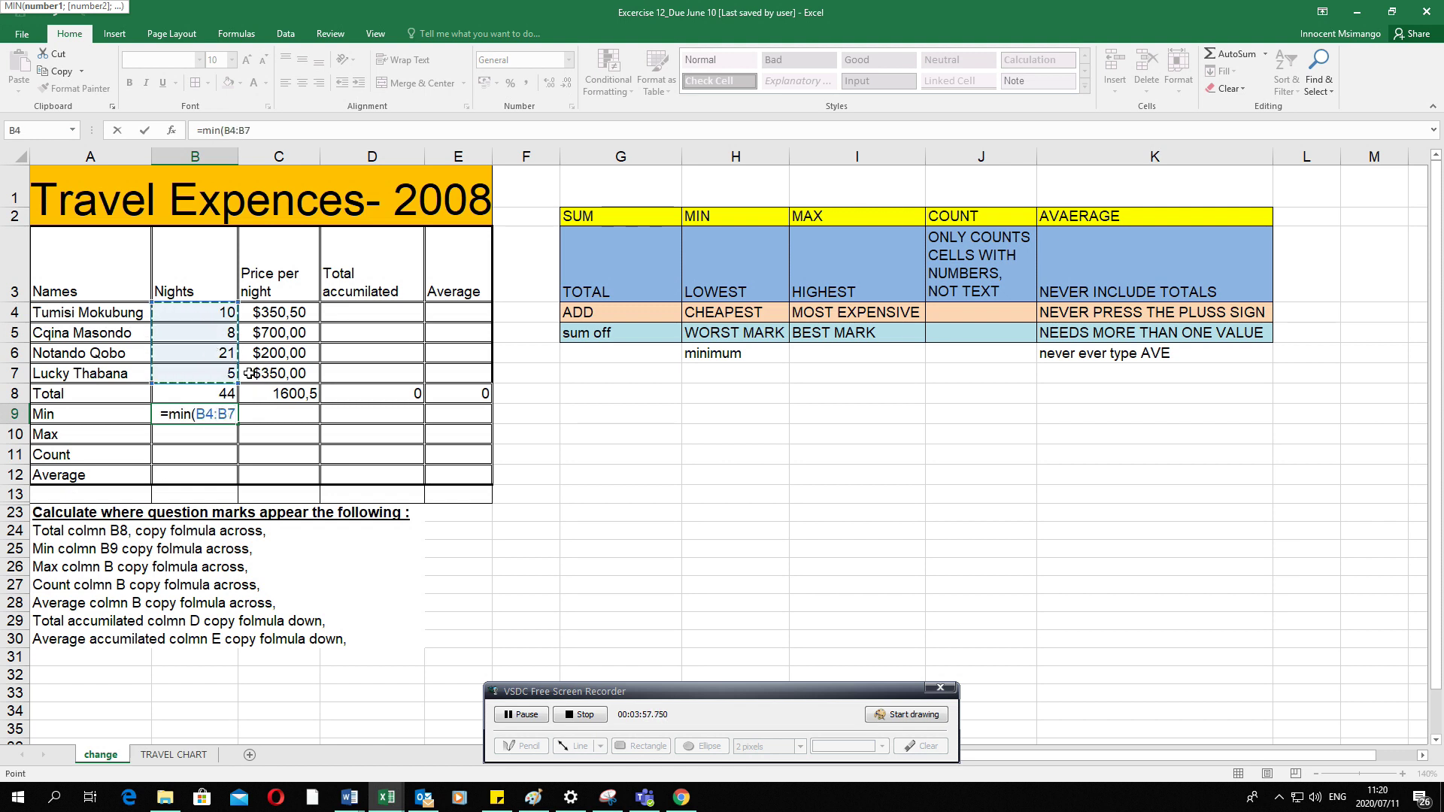
{"action": "type", "text": ")"}
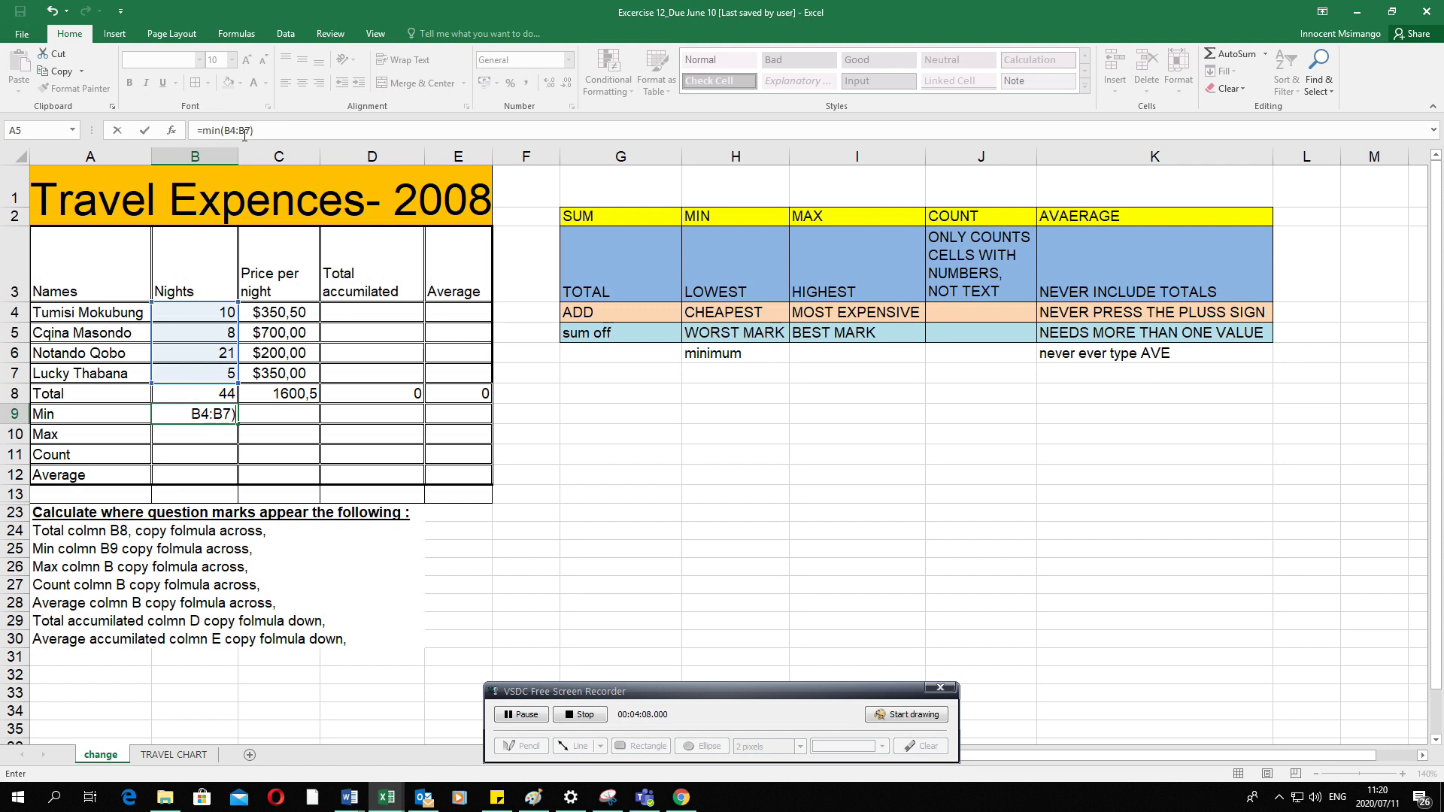
{"action": "key", "text": "Return"}
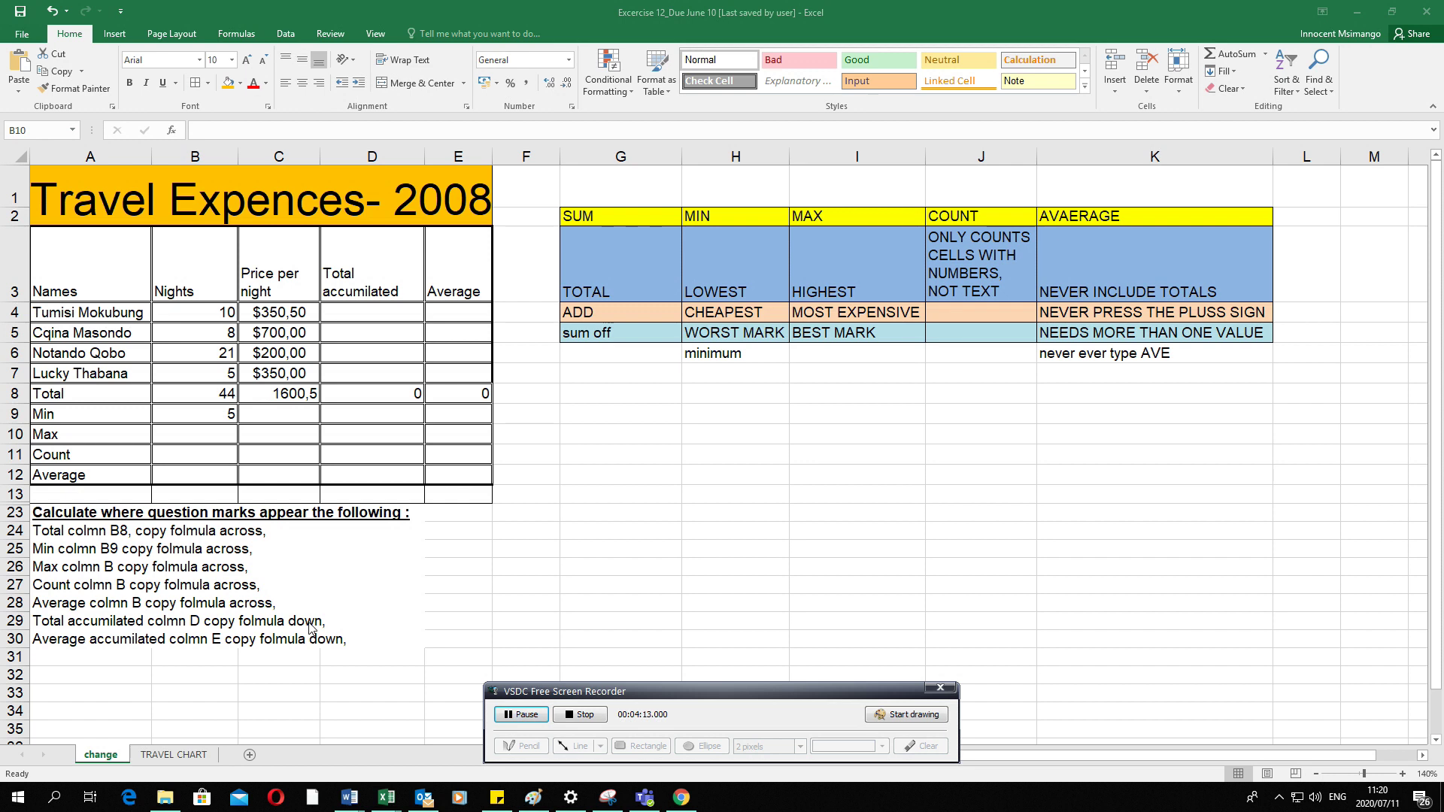
{"action": "left_click", "coordinate": [225, 408]}
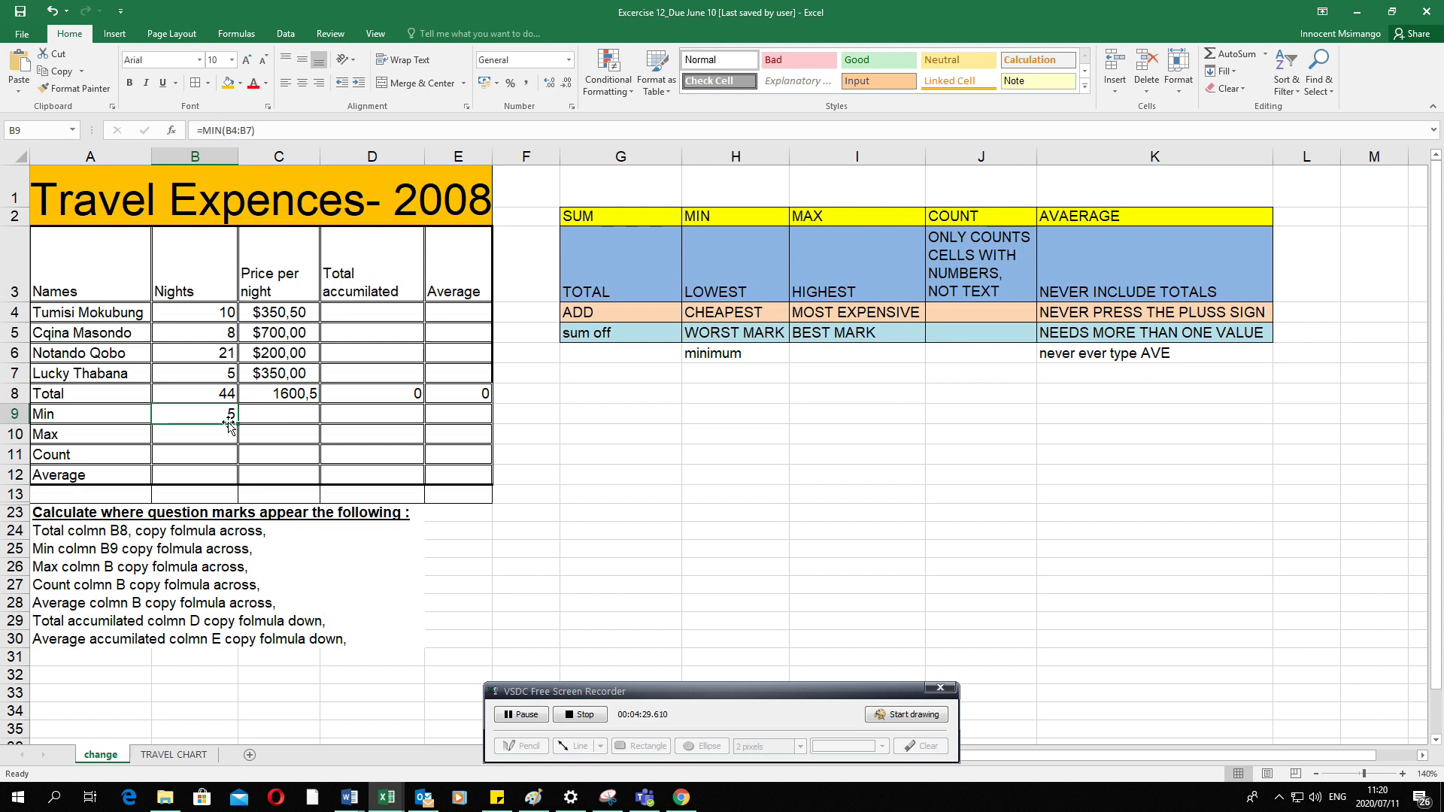
{"action": "left_click_drag", "start_coordinate": [237, 426], "coordinate": [491, 425]}
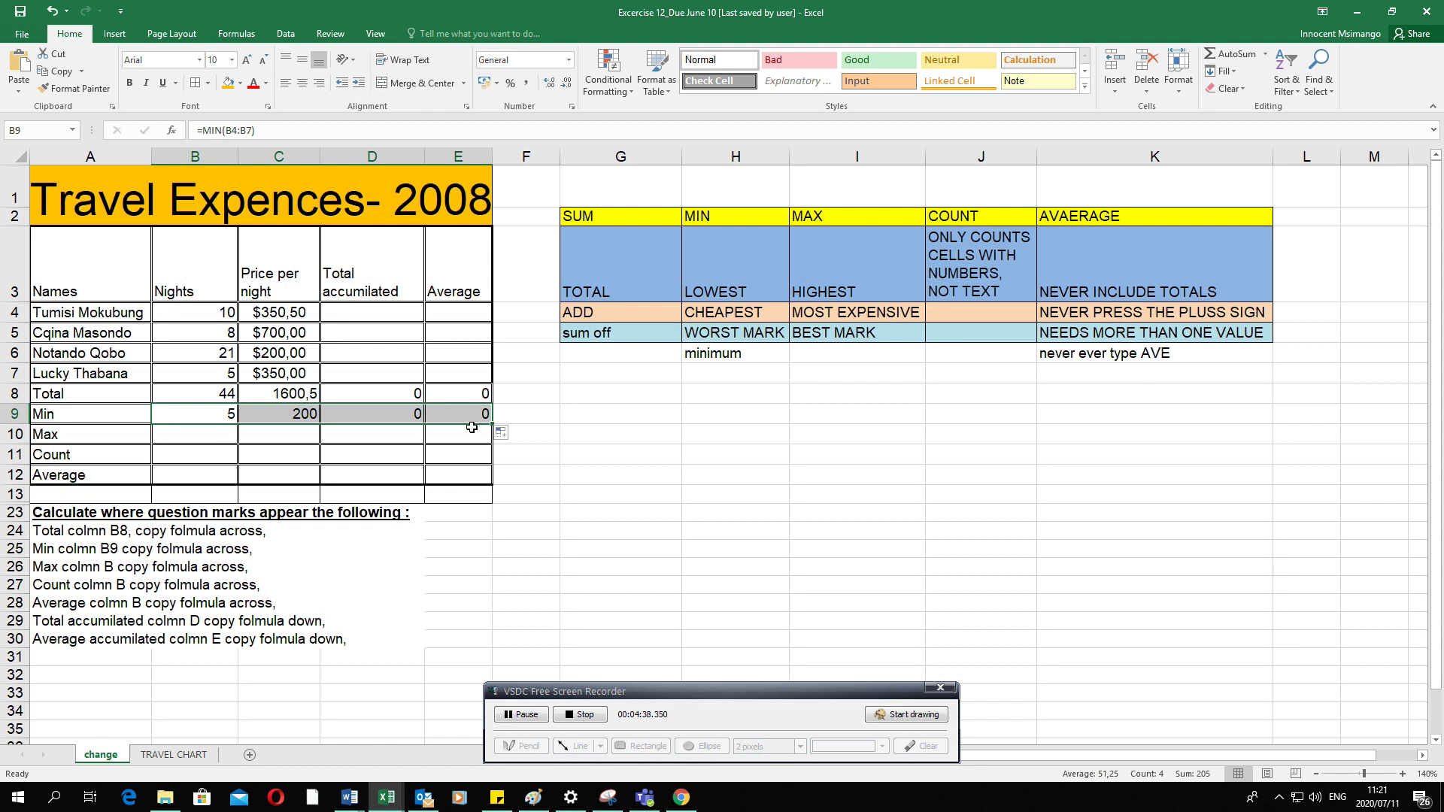
Enter the test values 1 in cell D7 and 3 in cell D4 of the Total accumilated column.
{"action": "left_click", "coordinate": [408, 368]}
{"action": "type", "text": "1"}
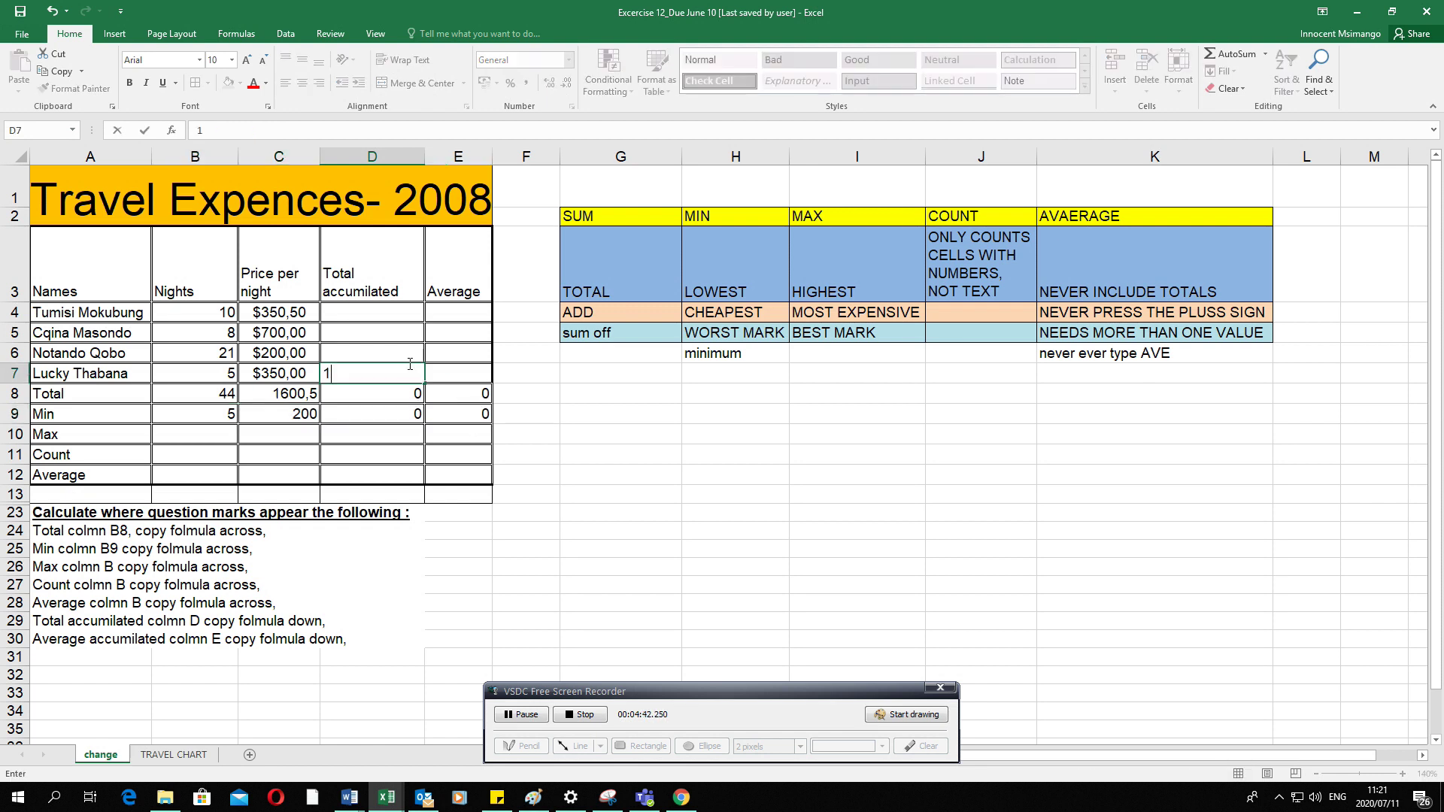
{"action": "left_click", "coordinate": [406, 310]}
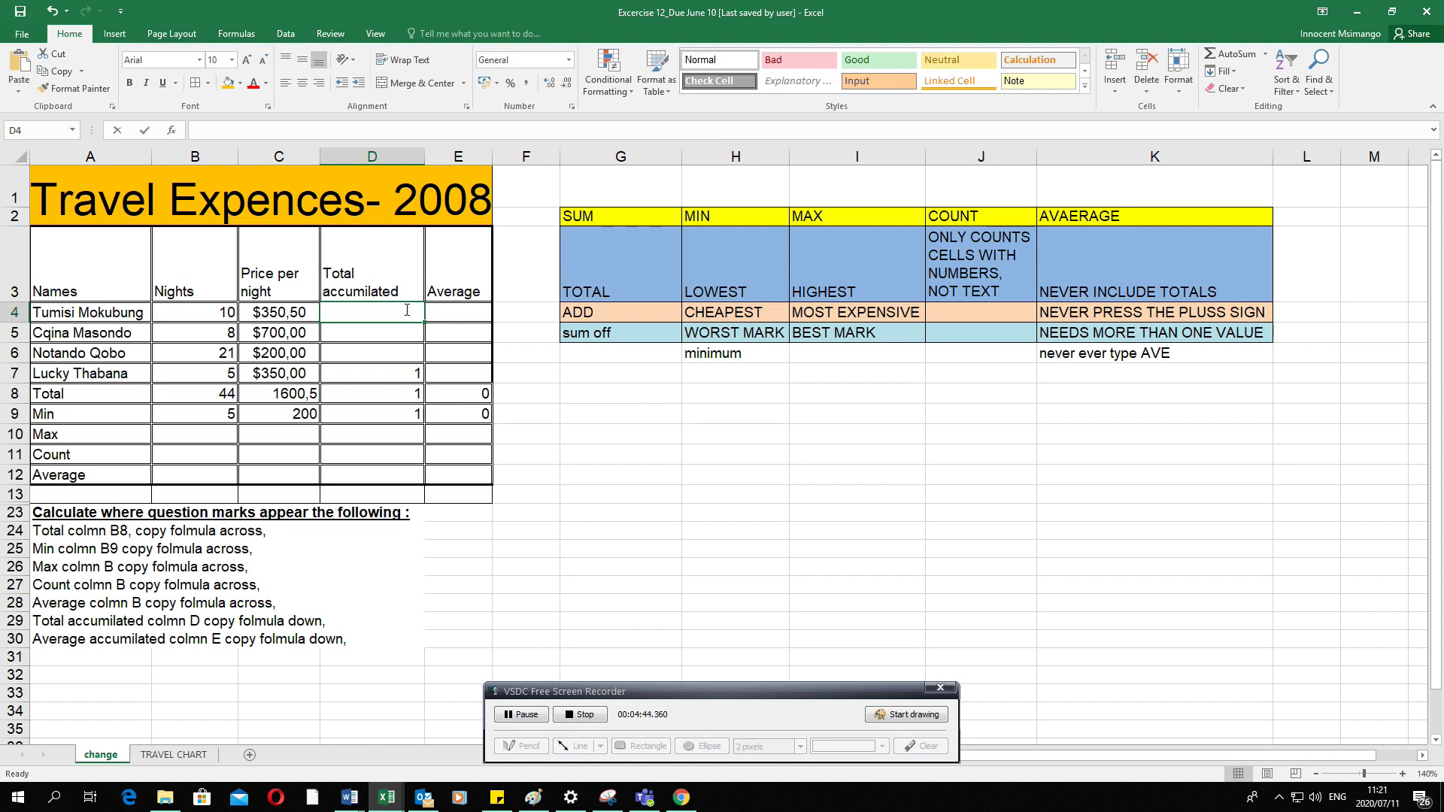
{"action": "type", "text": "3"}
{"action": "key", "text": "Return"}
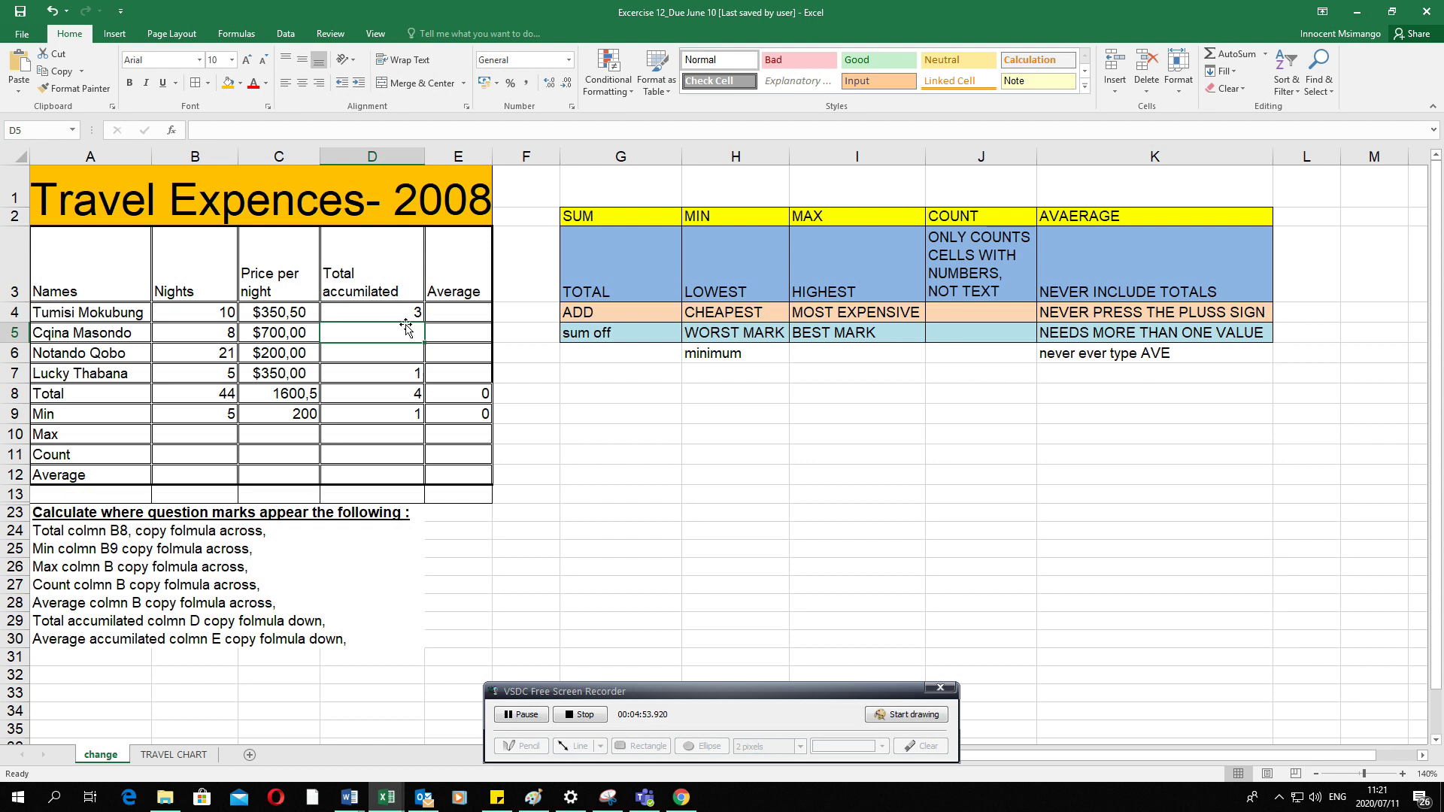
Clear the test values from cells D7 and D4.
{"action": "left_click", "coordinate": [415, 373]}
{"action": "key", "text": "Delete"}
{"action": "left_click", "coordinate": [413, 315]}
{"action": "key", "text": "Delete"}
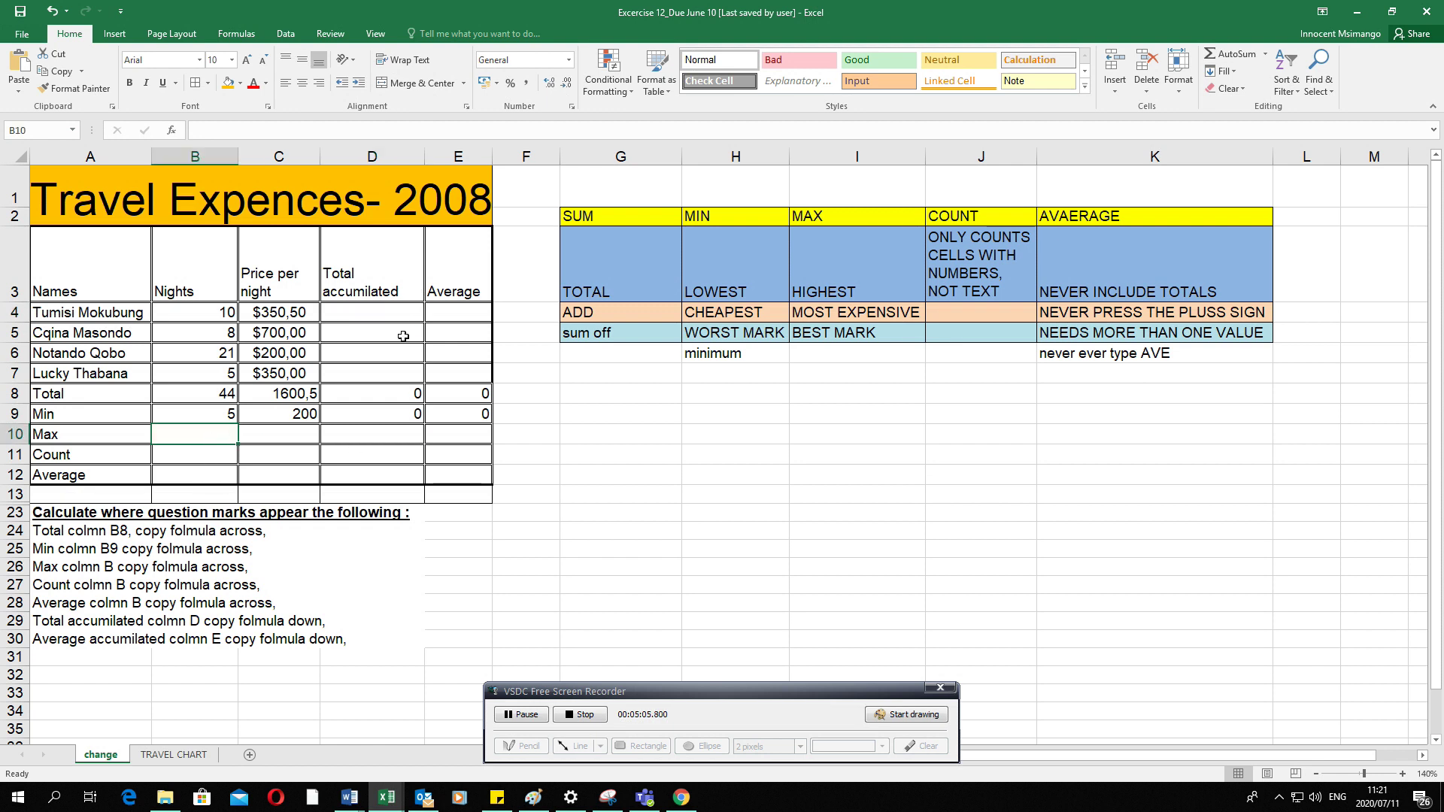
Review the MAX notes in column I and enter the formula =MAX(B4:B7) in cell B10.
{"action": "left_click", "coordinate": [845, 148]}
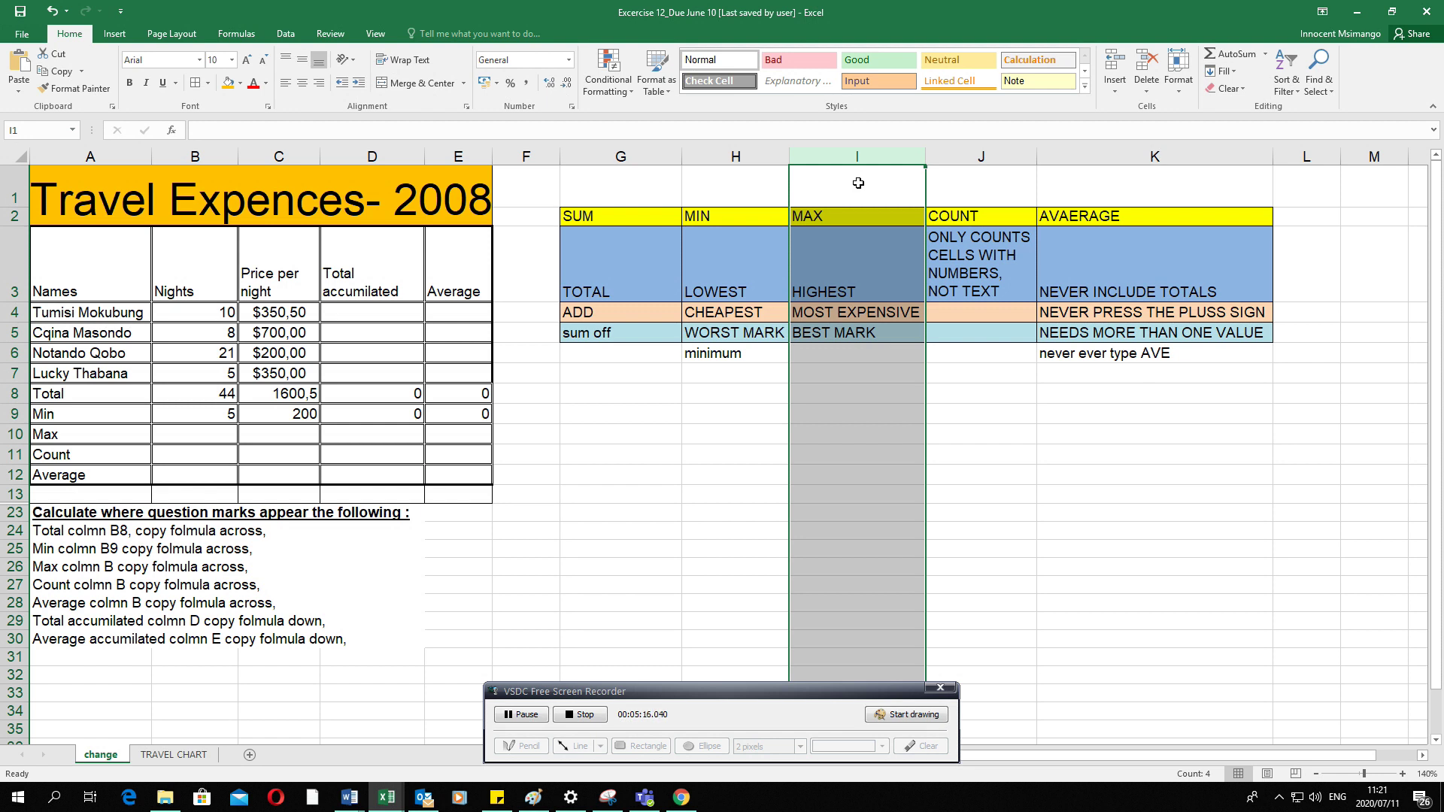
{"action": "left_click", "coordinate": [827, 263]}
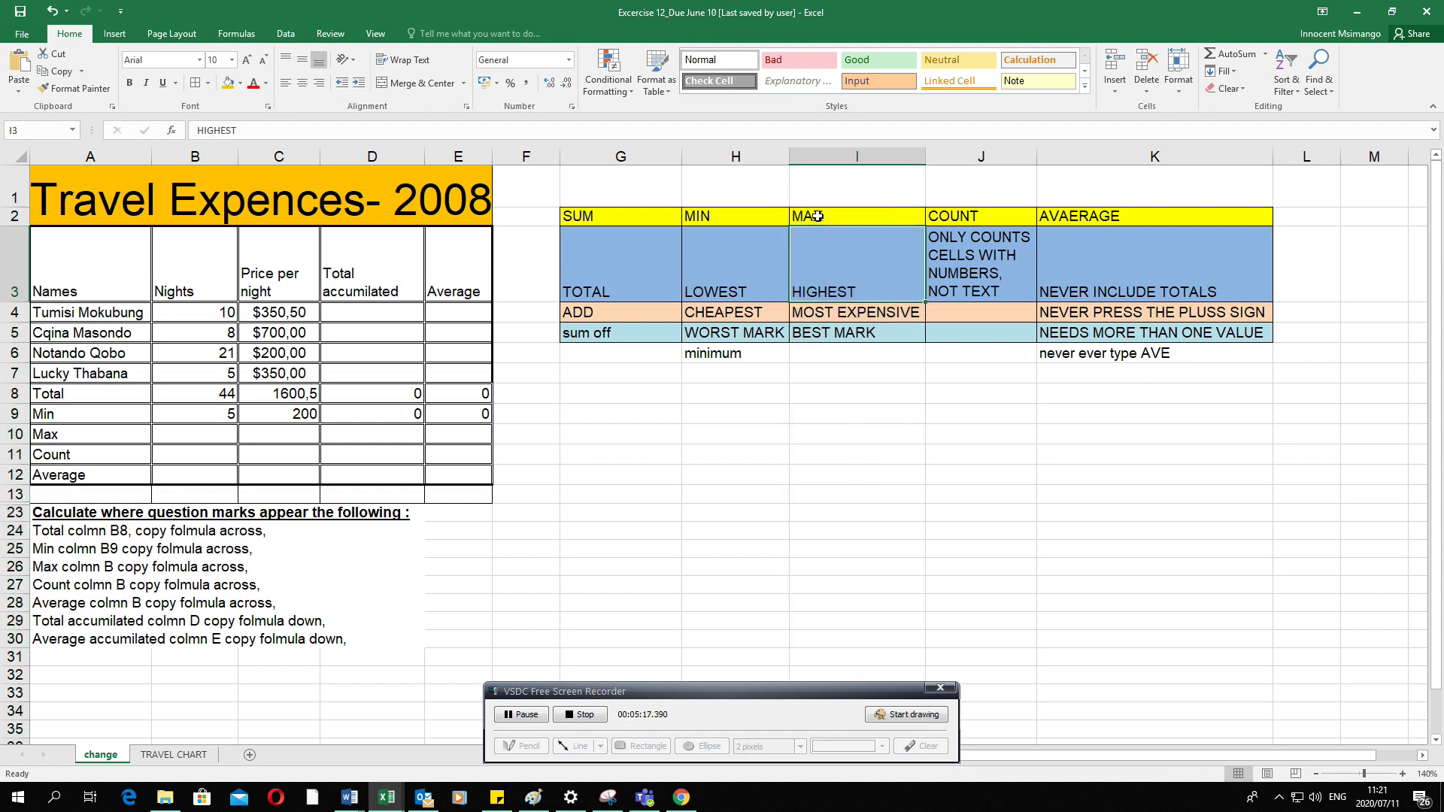
{"action": "left_click", "coordinate": [843, 362]}
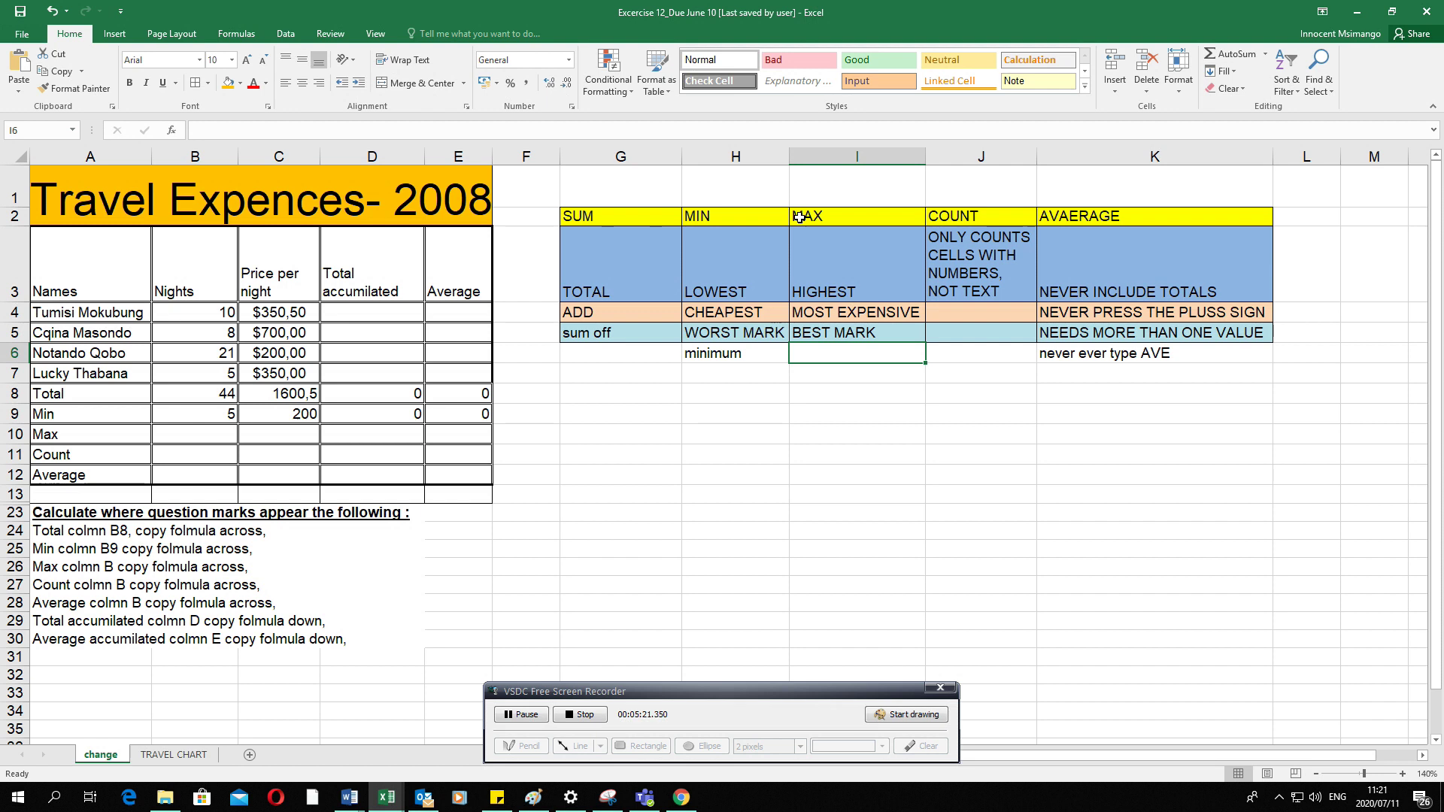
{"action": "left_click", "coordinate": [196, 439]}
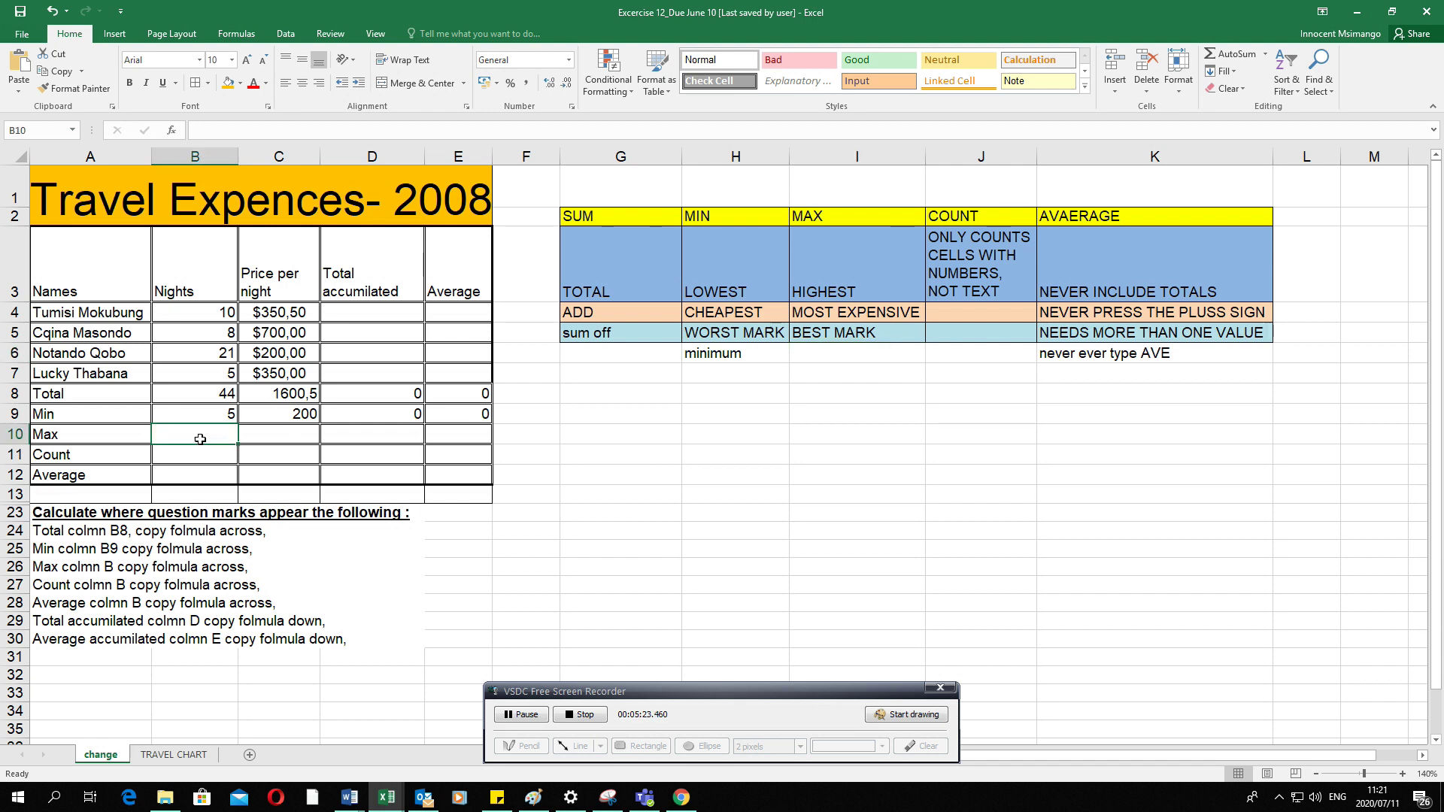
{"action": "type", "text": "=m"}
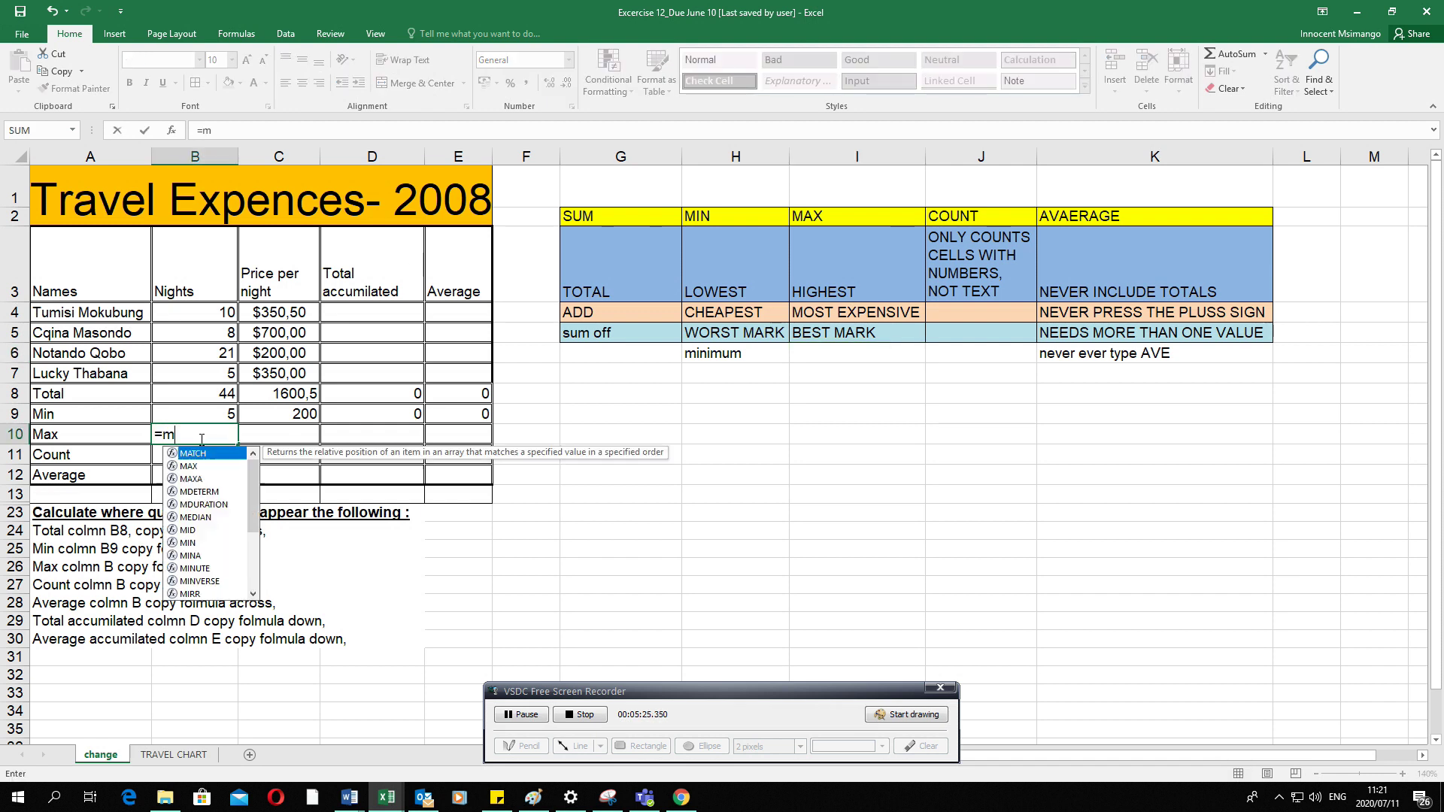
{"action": "type", "text": "ax("}
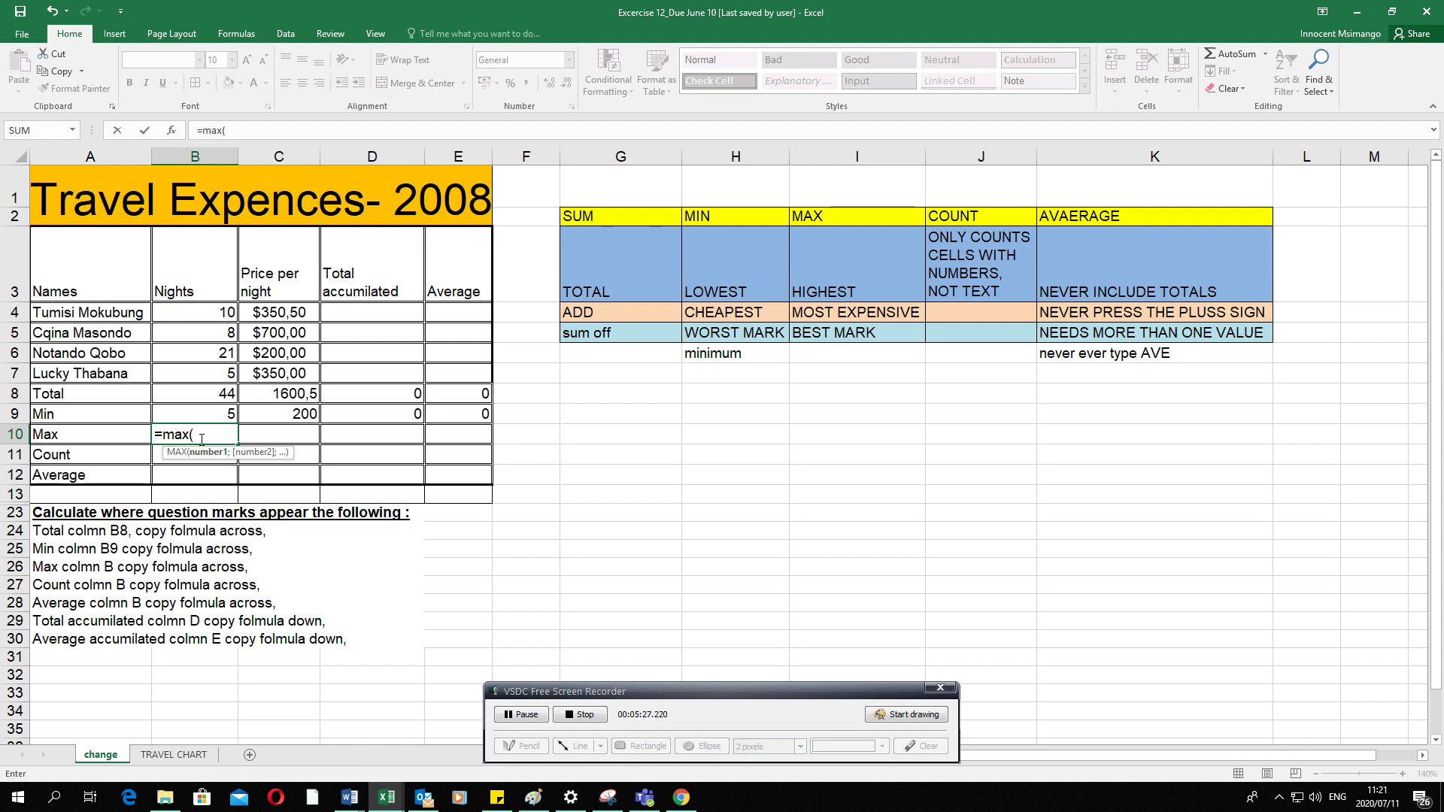
{"action": "left_click", "coordinate": [215, 314]}
{"action": "left_click_drag", "start_coordinate": [215, 314], "coordinate": [222, 364]}
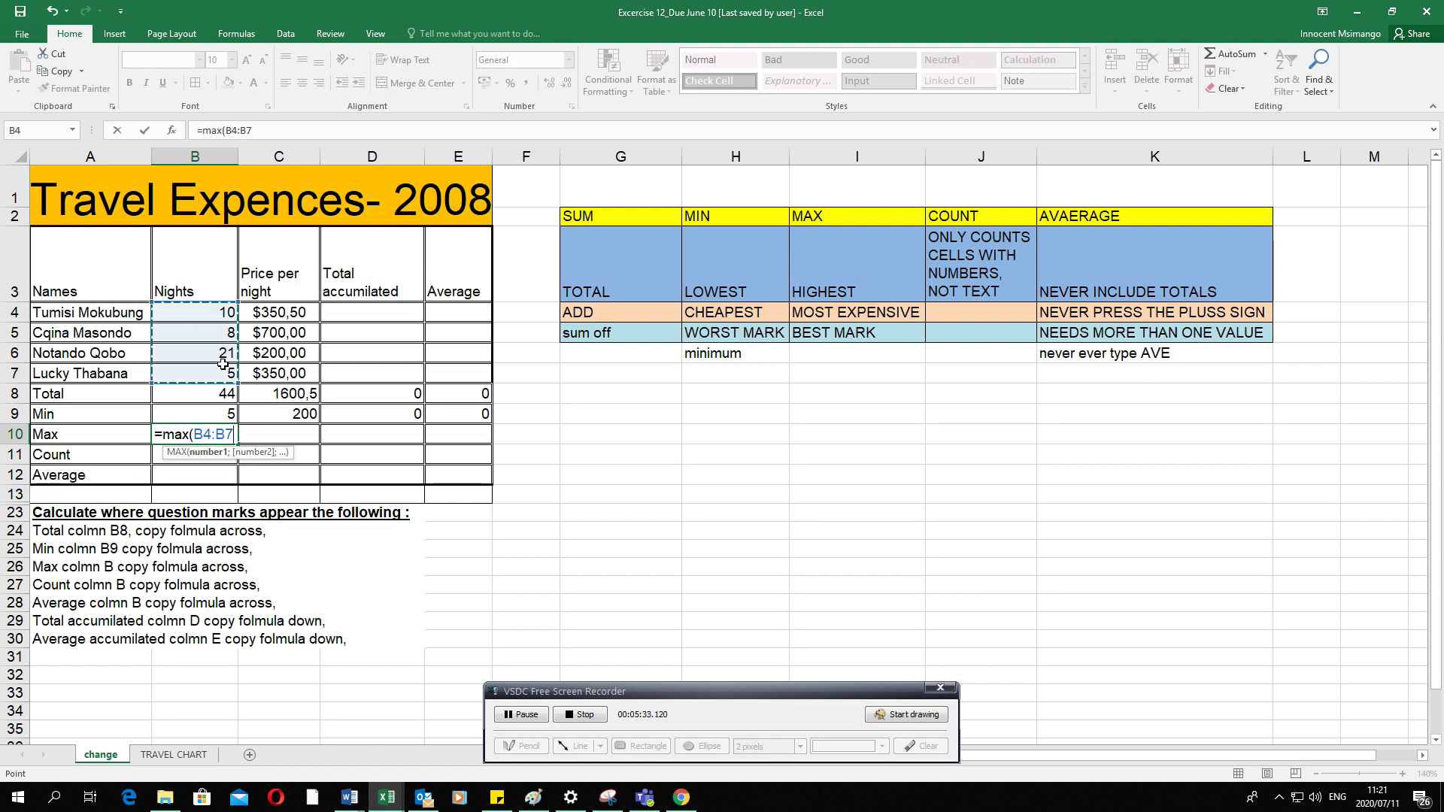
{"action": "type", "text": ")"}
{"action": "key", "text": "ctrl+Return"}
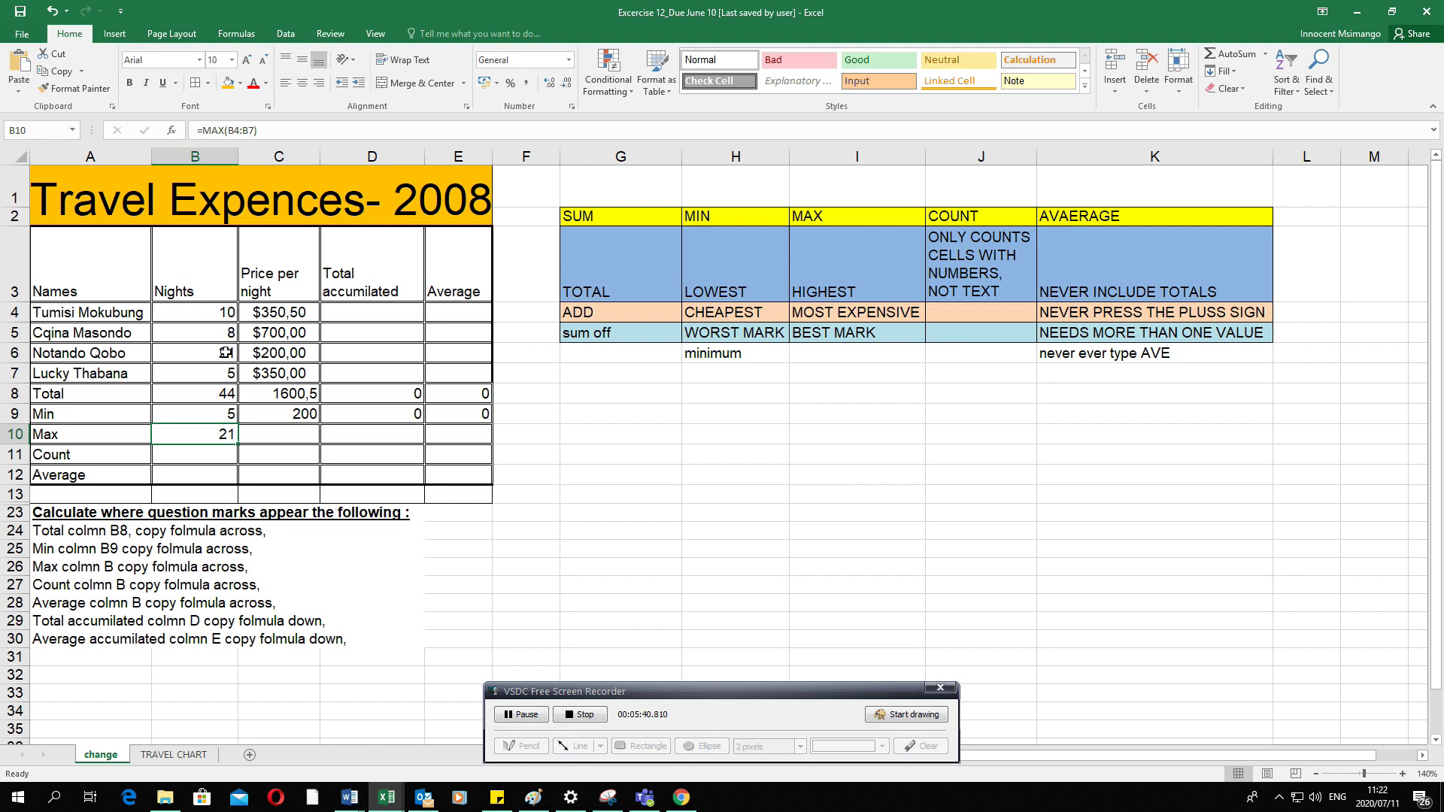
Check the B4:B7 range used by the B10 max formula and copy the formula across to C10:E10.
{"action": "left_click", "coordinate": [182, 321]}
{"action": "left_click_drag", "start_coordinate": [181, 322], "coordinate": [188, 376]}
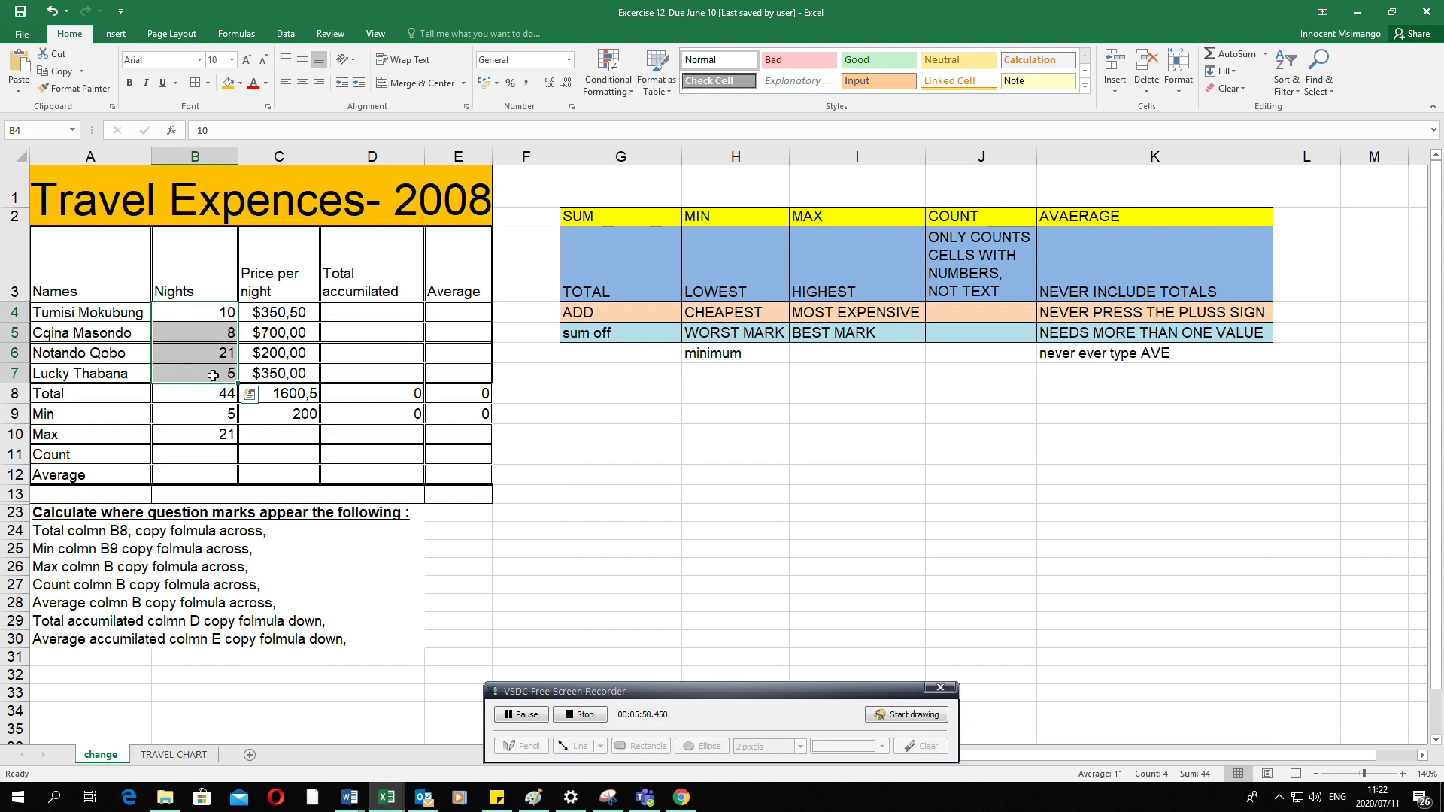
{"action": "left_click", "coordinate": [218, 430]}
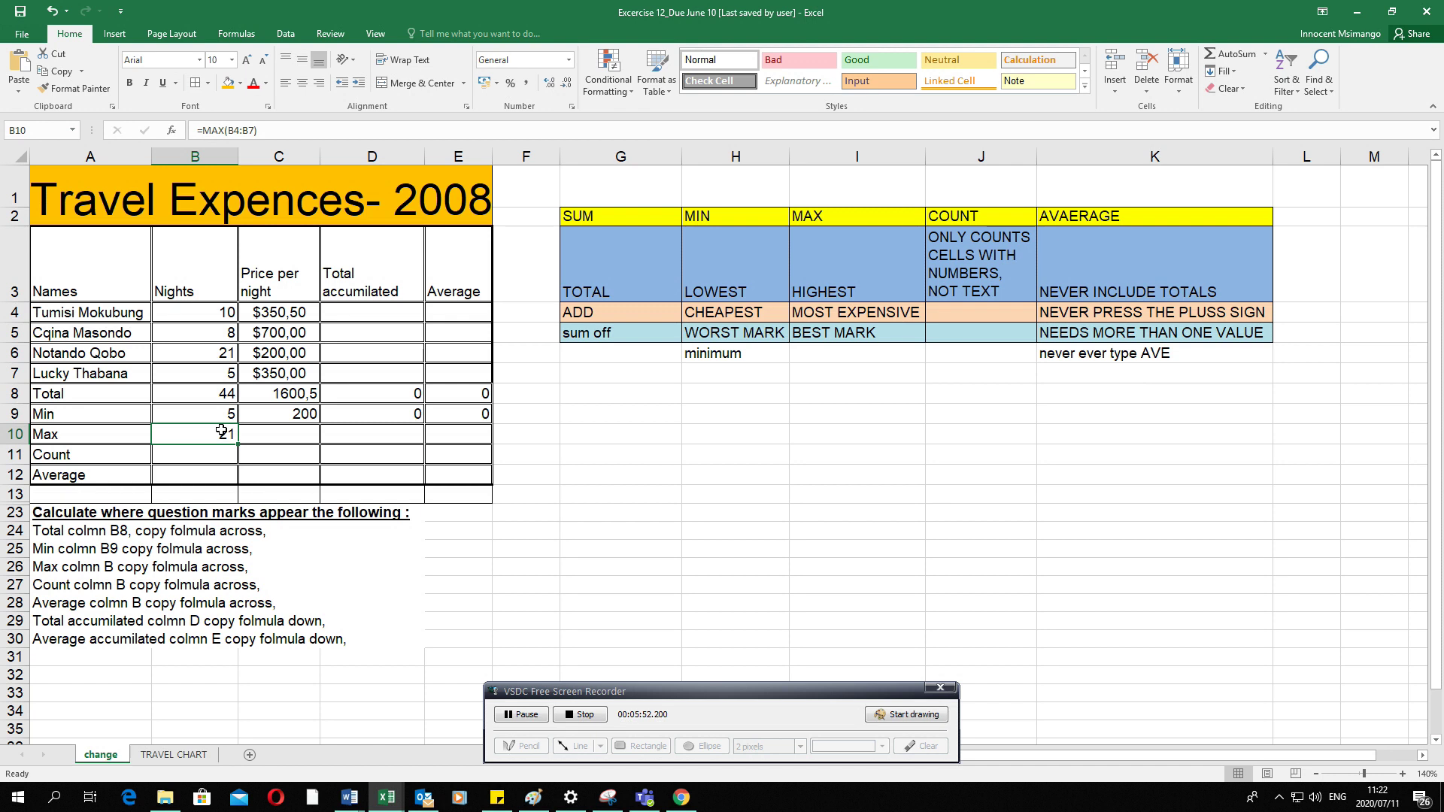
{"action": "double_click", "coordinate": [222, 431]}
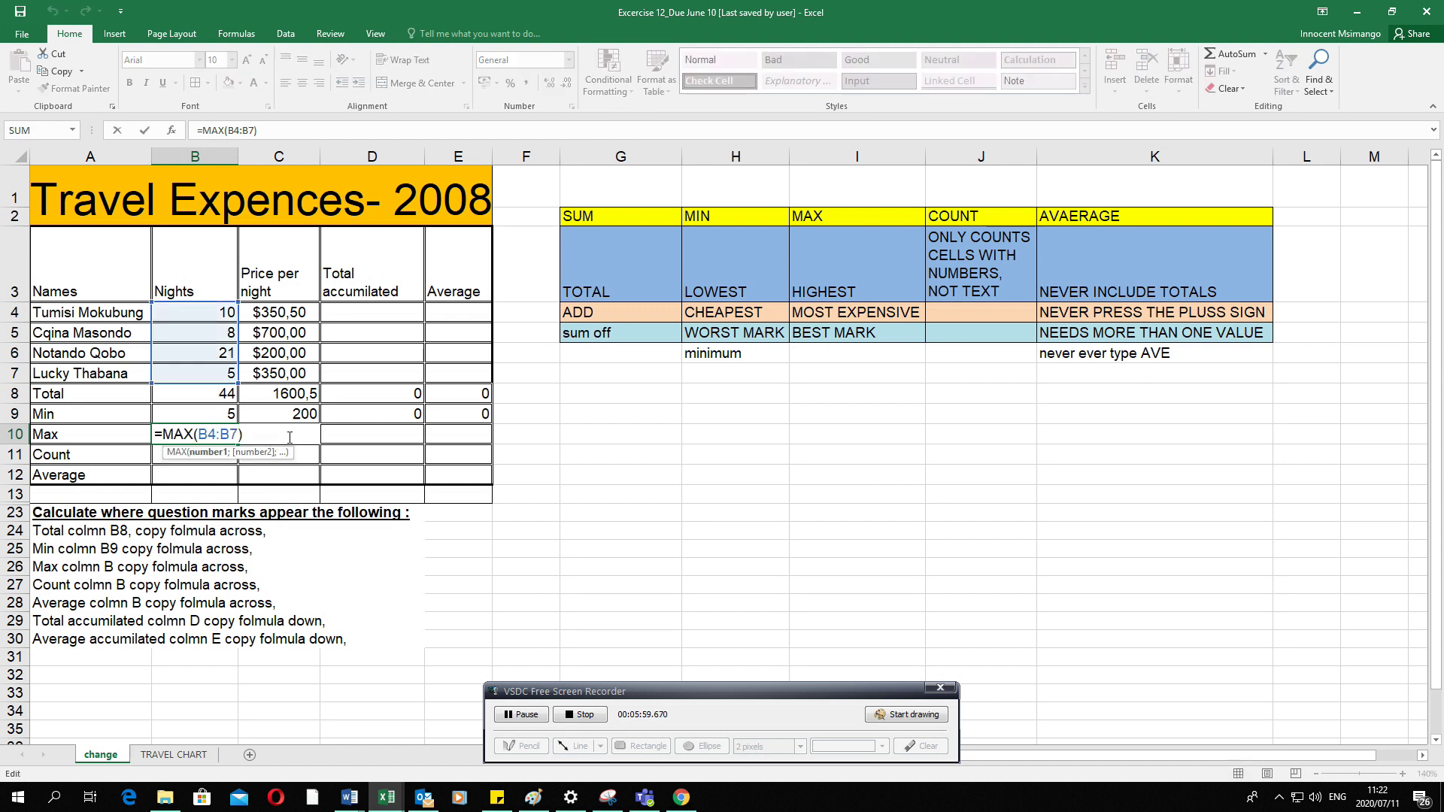
{"action": "left_click", "coordinate": [290, 456]}
{"action": "left_click", "coordinate": [194, 435]}
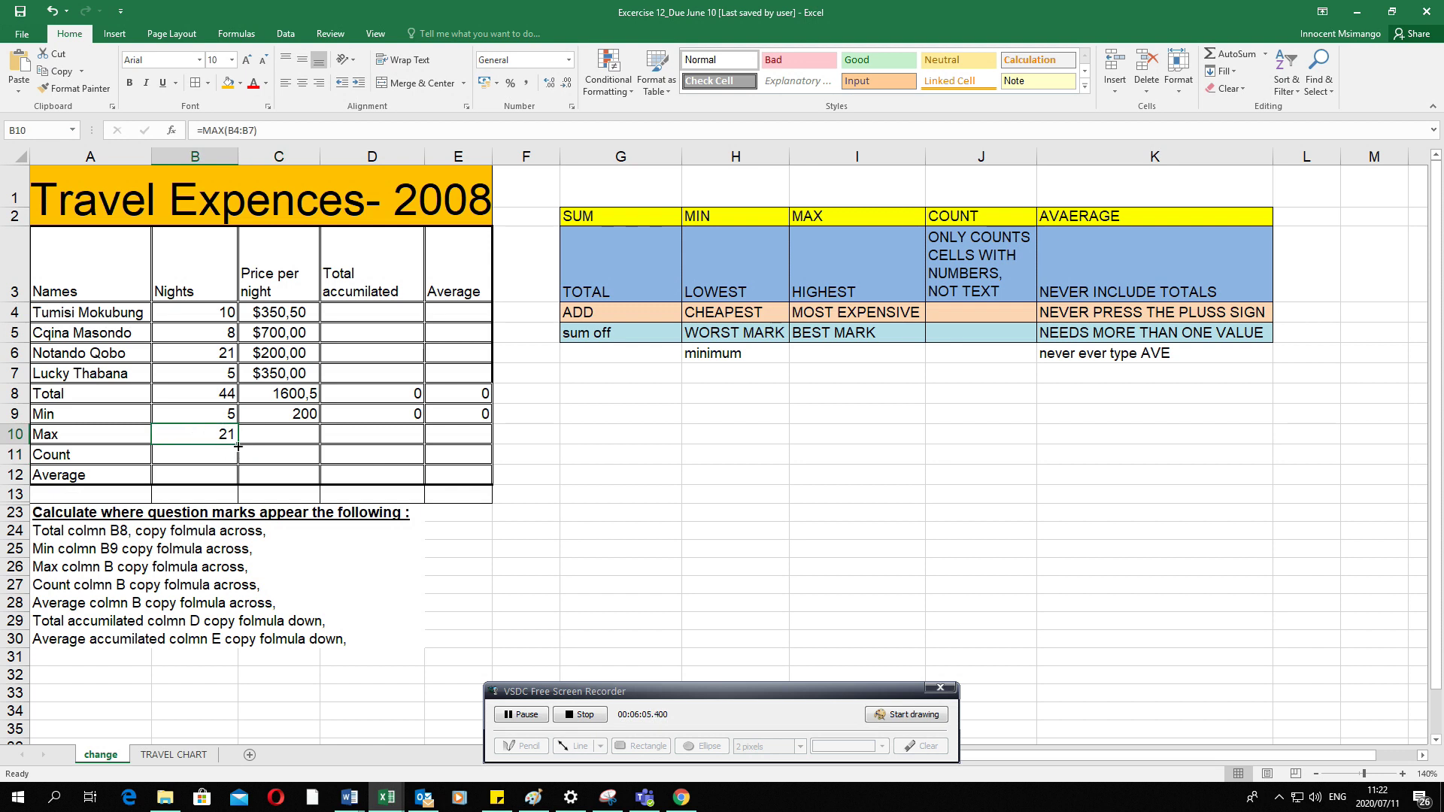
{"action": "left_click_drag", "start_coordinate": [237, 443], "coordinate": [467, 436]}
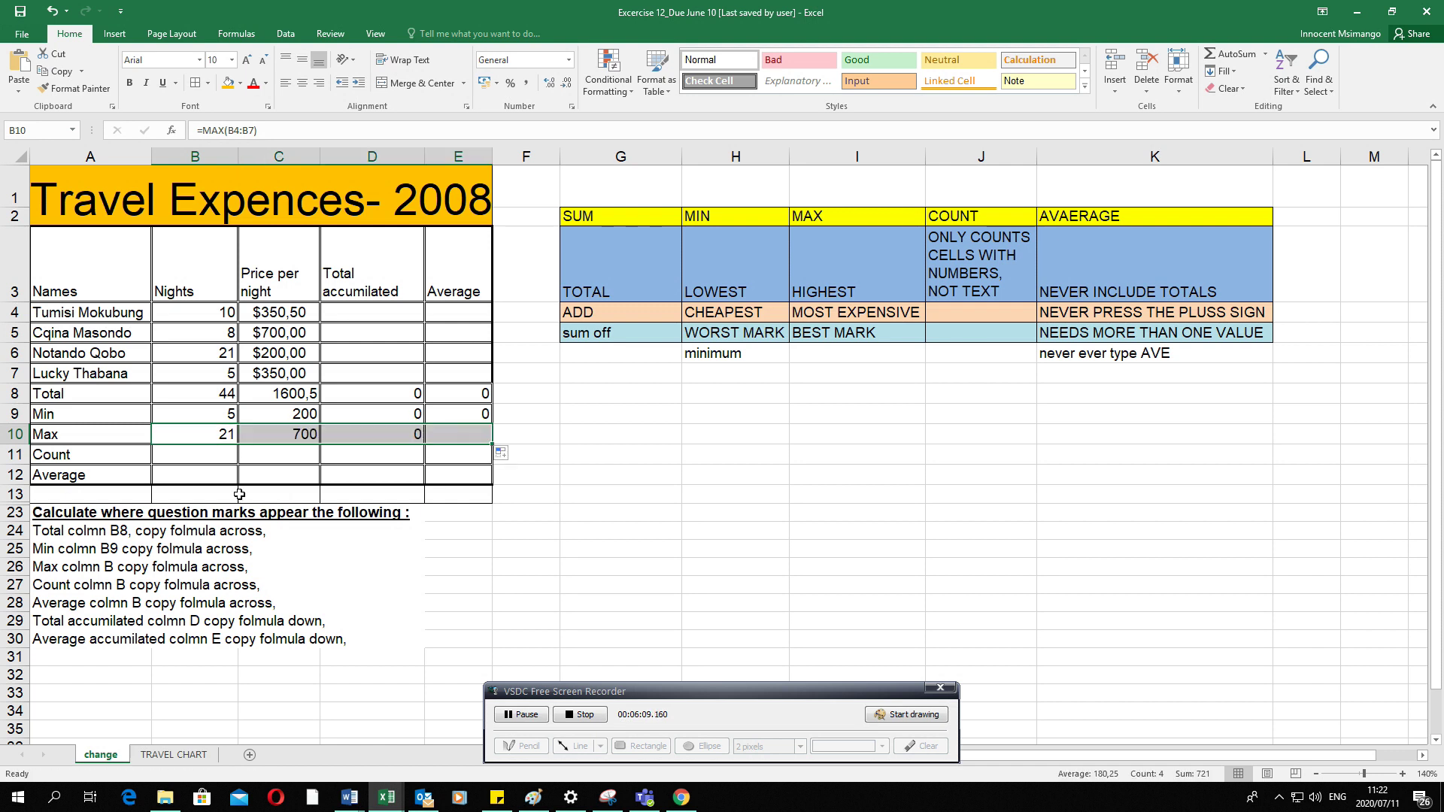
Examine the COUNT notes in column J and the Nights column cells B3 to B10 that the count covers.
{"action": "left_click", "coordinate": [217, 458]}
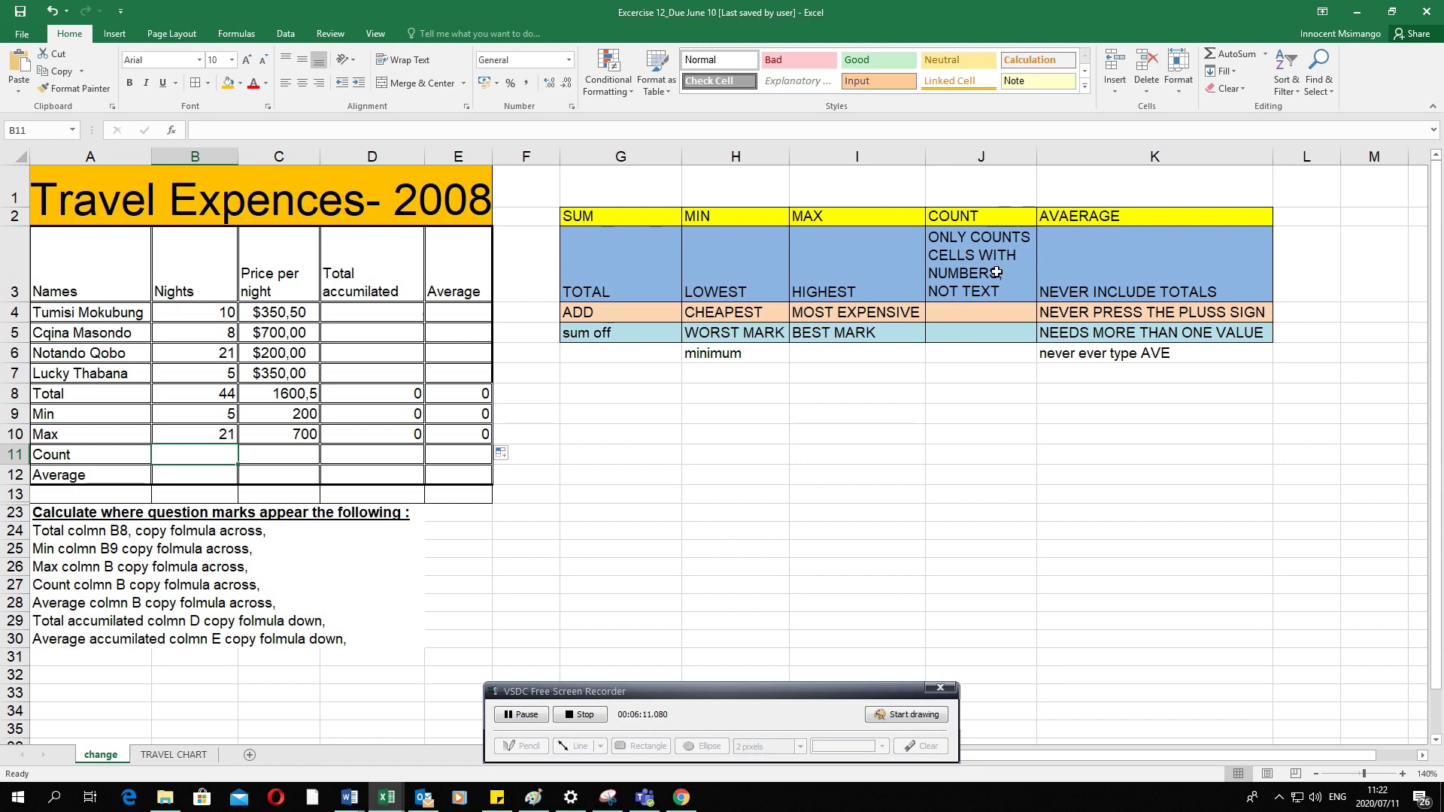
{"action": "left_click", "coordinate": [993, 177]}
{"action": "left_click", "coordinate": [993, 153]}
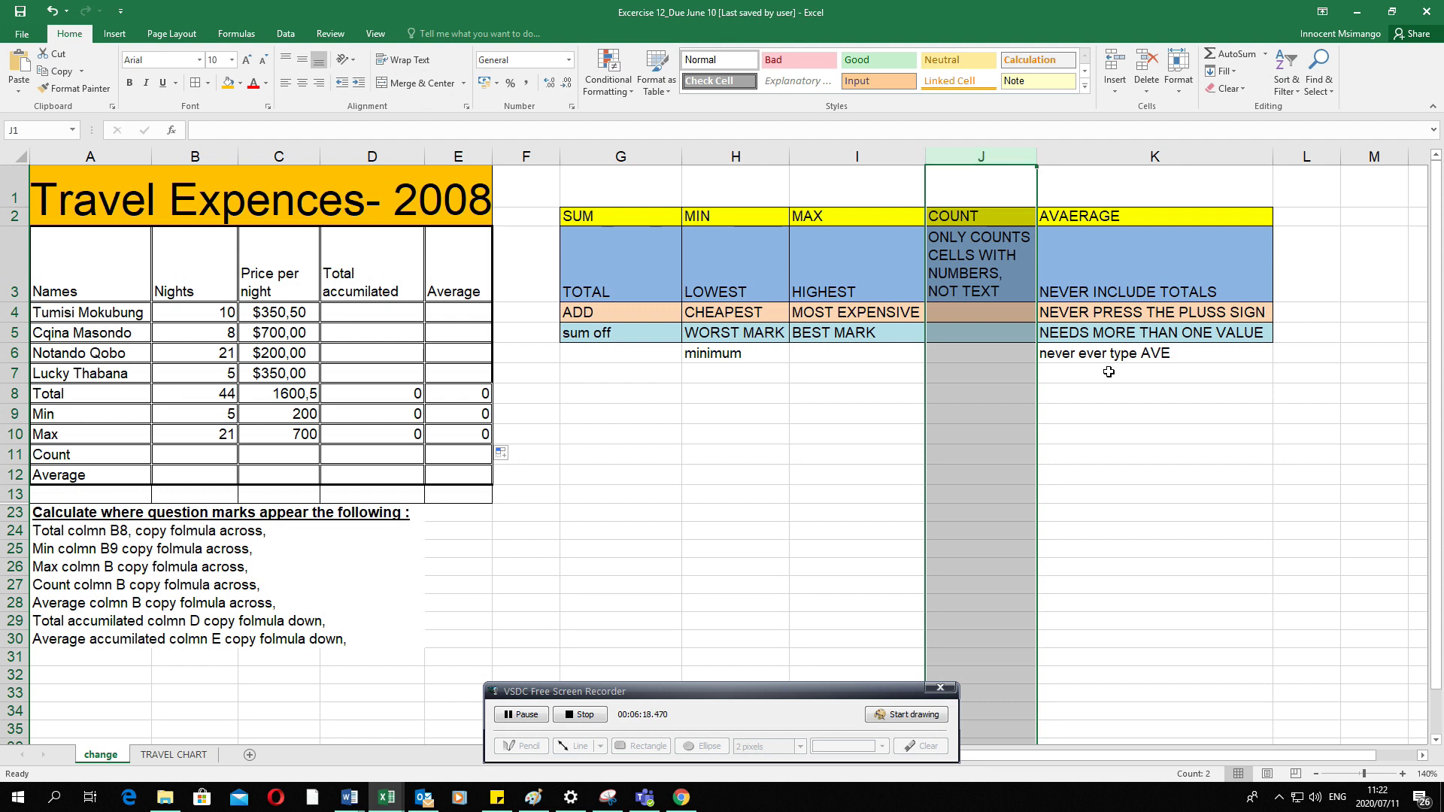
{"action": "left_click", "coordinate": [202, 263]}
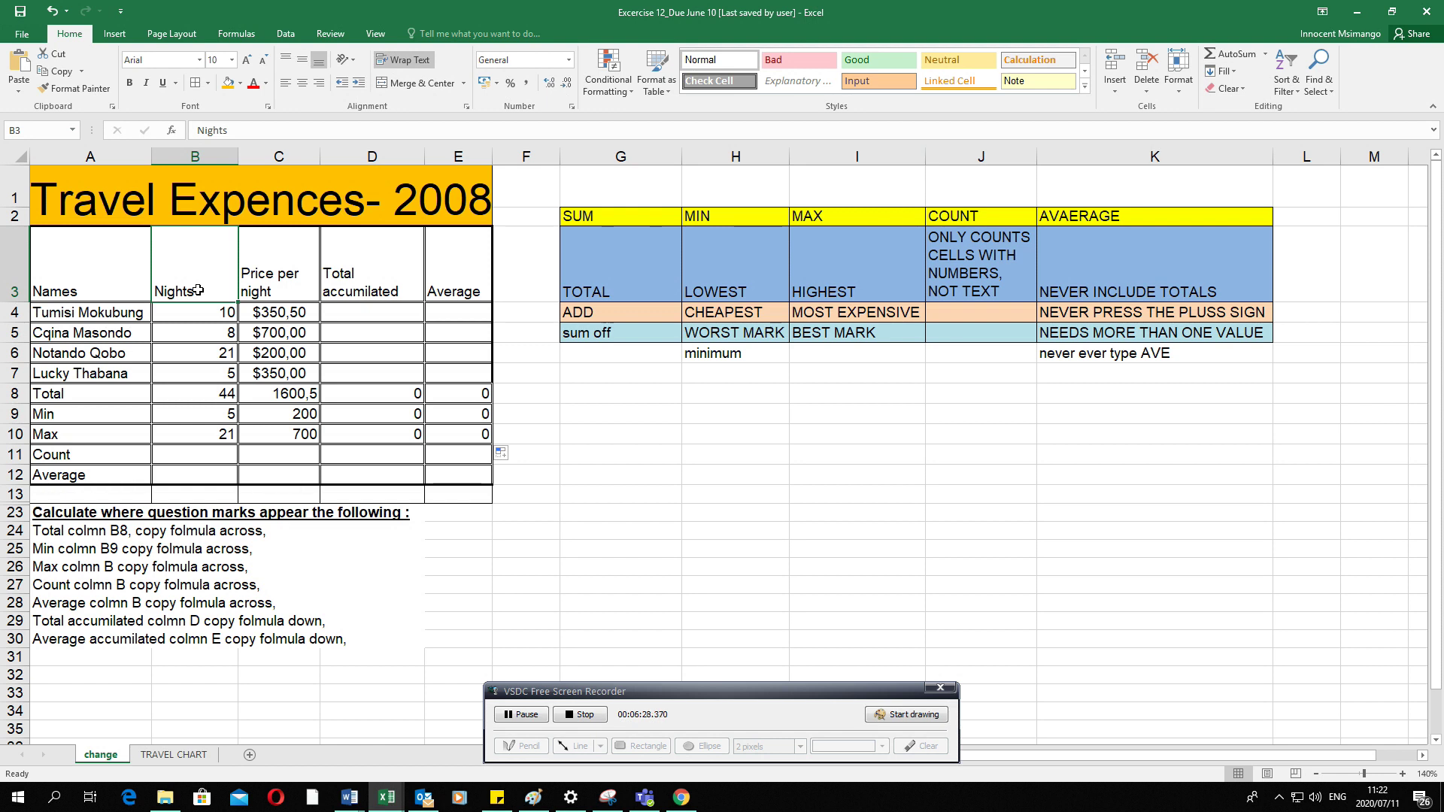
{"action": "left_click", "coordinate": [214, 318]}
{"action": "left_click", "coordinate": [218, 334]}
{"action": "left_click", "coordinate": [221, 354]}
{"action": "left_click", "coordinate": [227, 375]}
{"action": "left_click", "coordinate": [228, 392]}
{"action": "left_click", "coordinate": [231, 416]}
{"action": "left_click", "coordinate": [233, 434]}
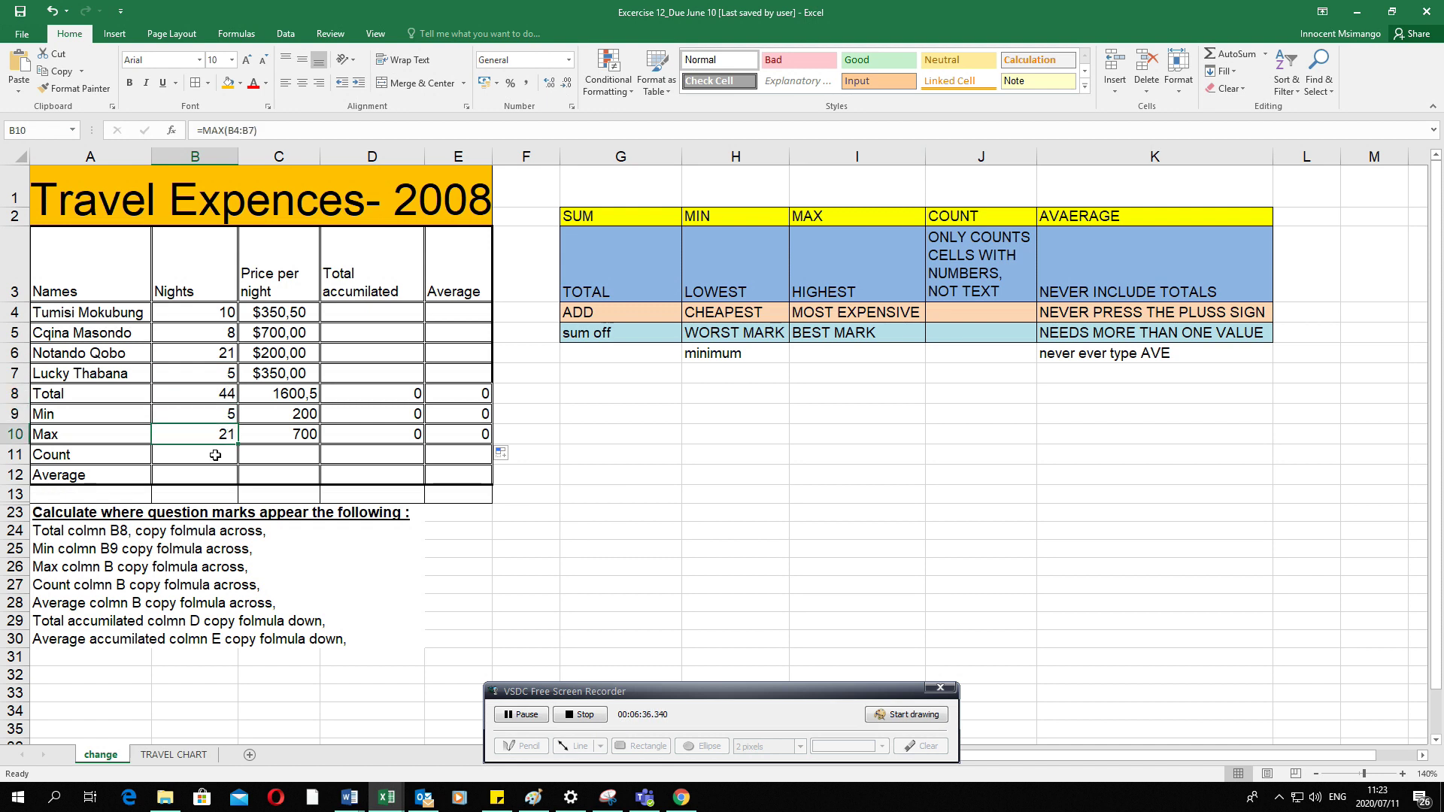
Enter the formula =COUNT(B3:B10) in cell B11.
{"action": "left_click", "coordinate": [215, 455]}
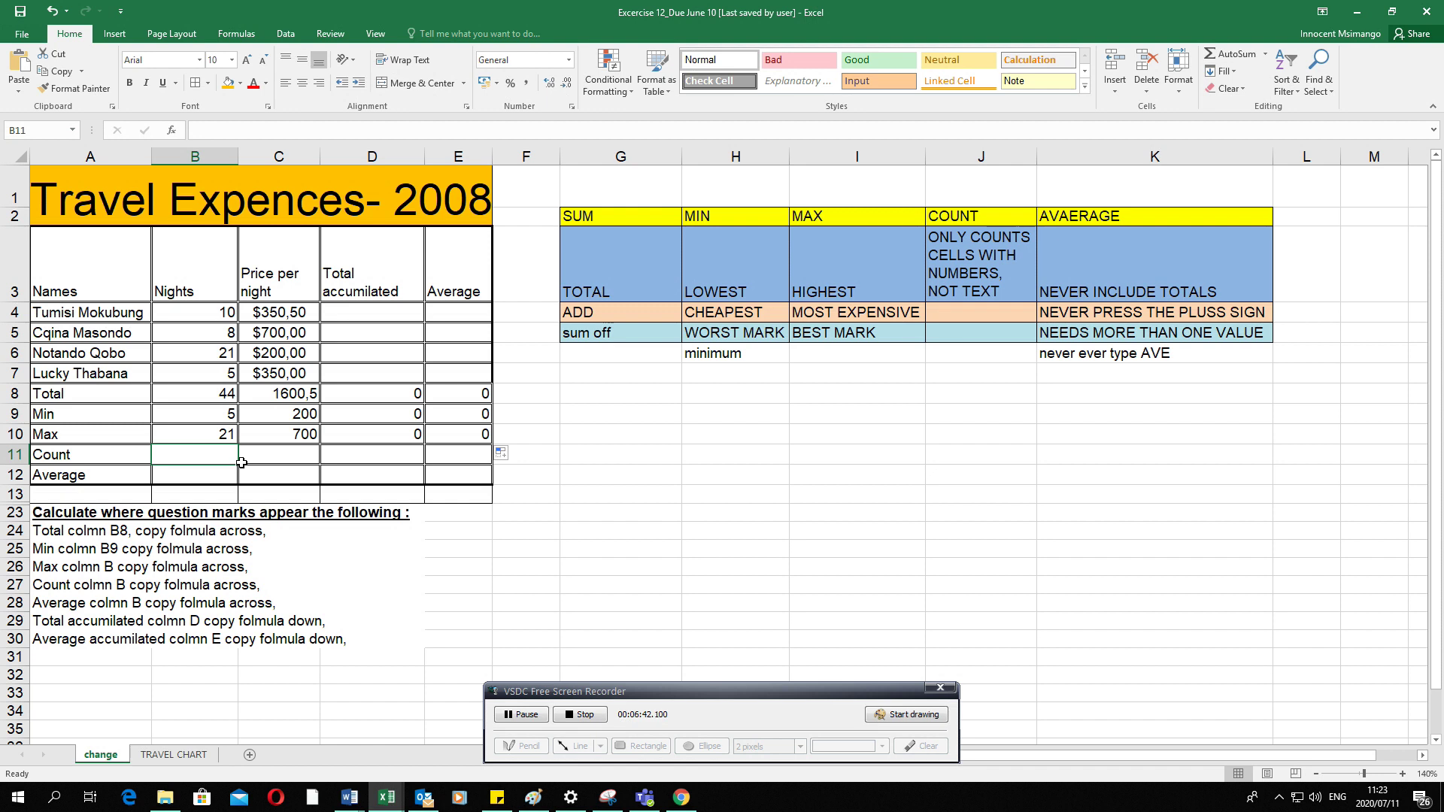
{"action": "type", "text": "="}
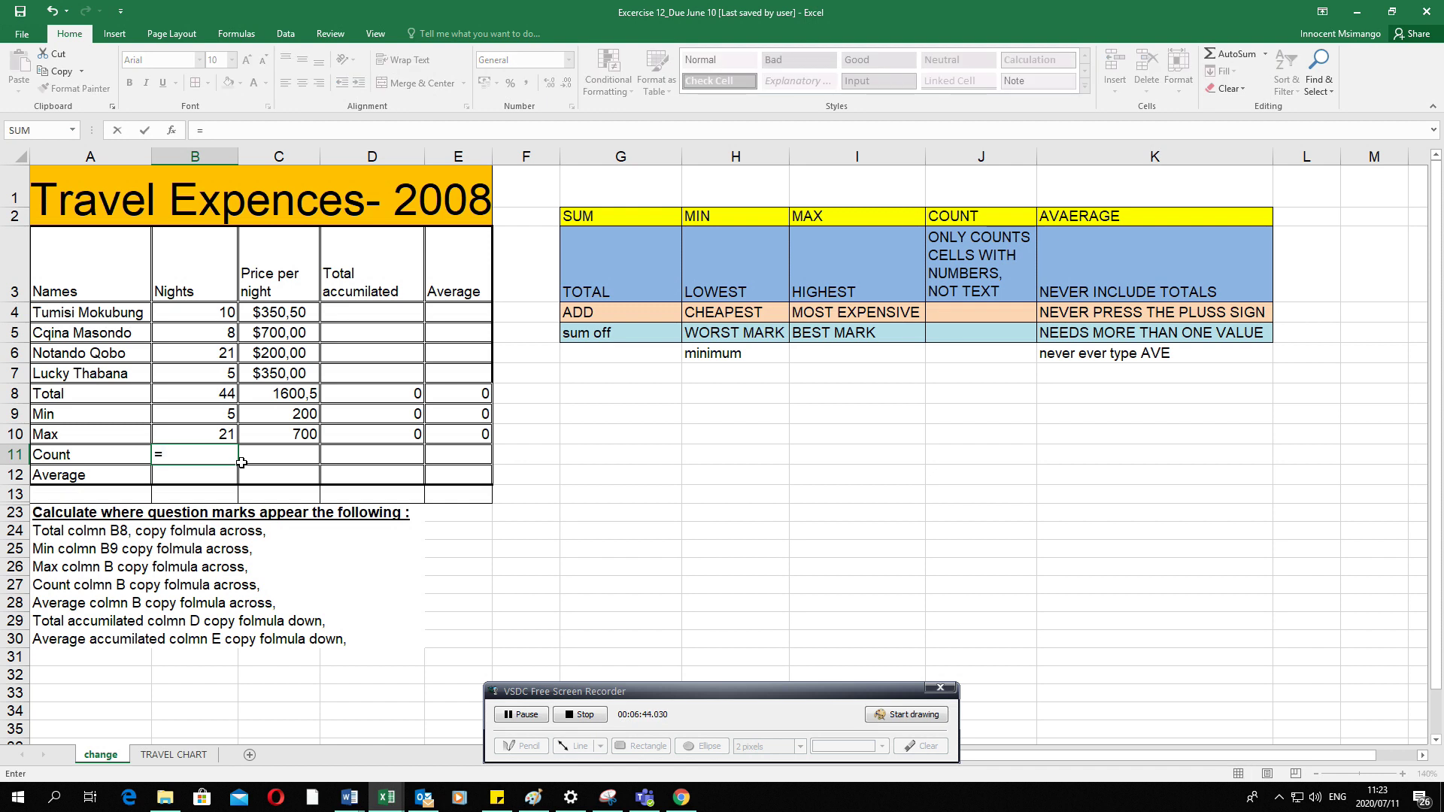
{"action": "type", "text": "count"}
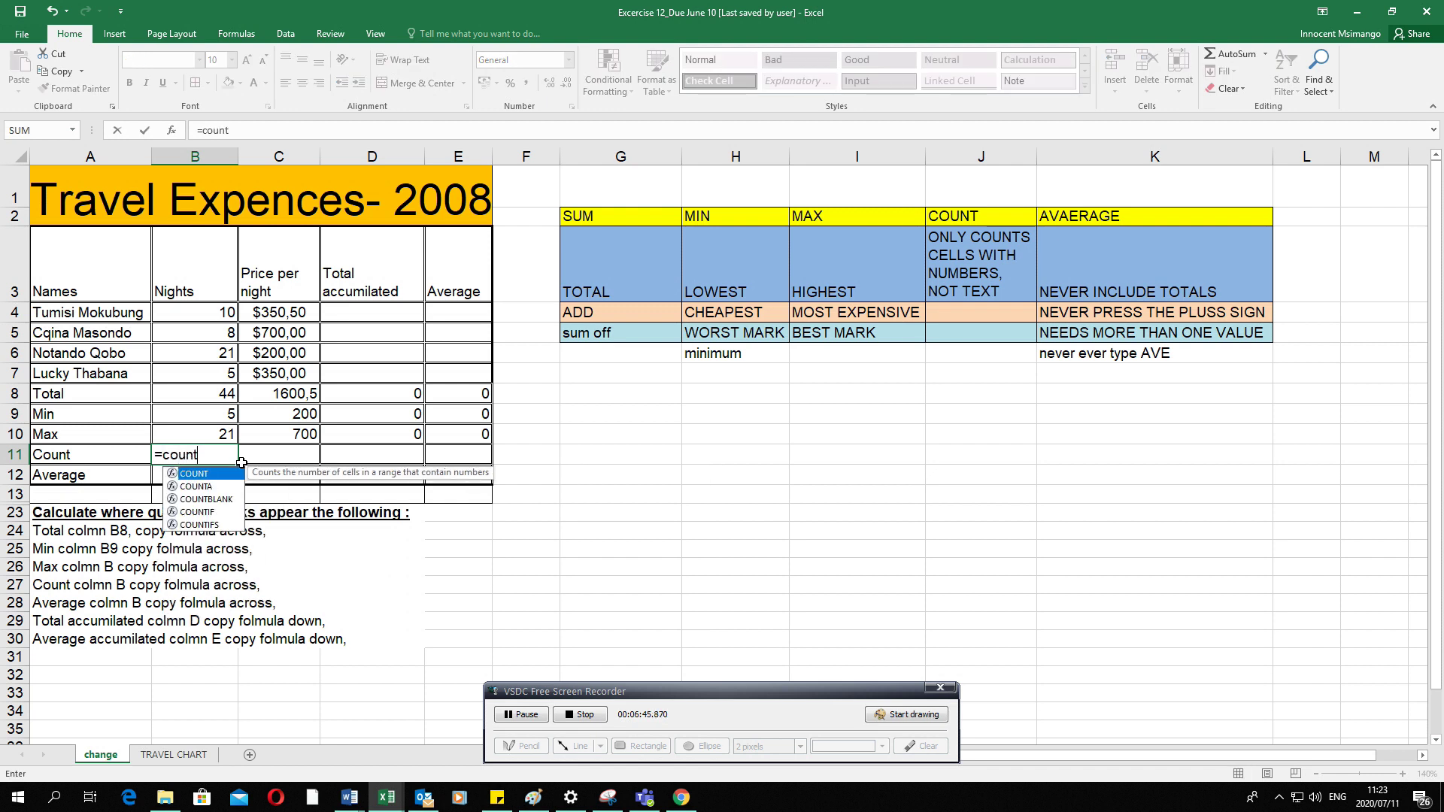
{"action": "type", "text": "("}
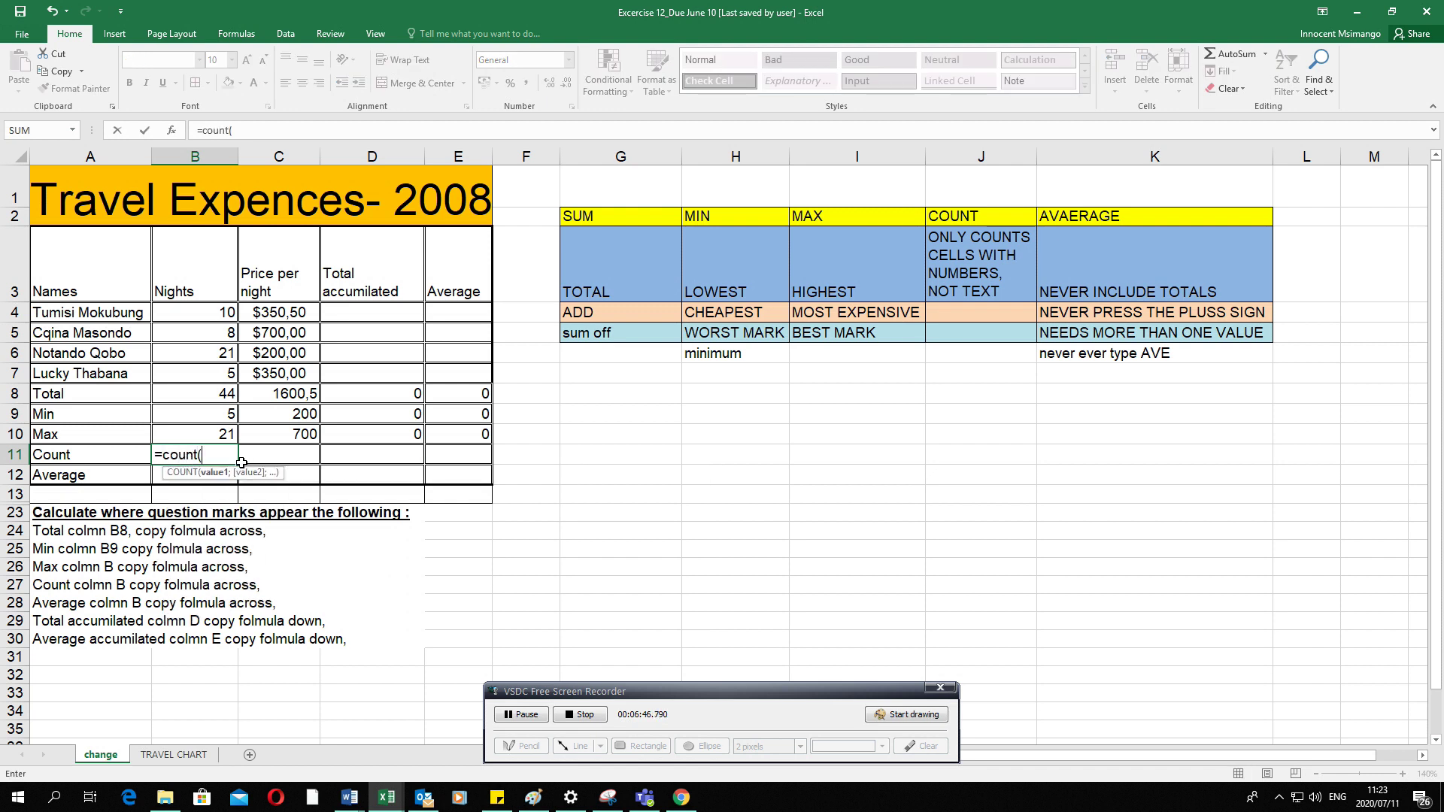
{"action": "left_click", "coordinate": [192, 257]}
{"action": "left_click_drag", "start_coordinate": [193, 257], "coordinate": [200, 426]}
{"action": "key", "text": "Return"}
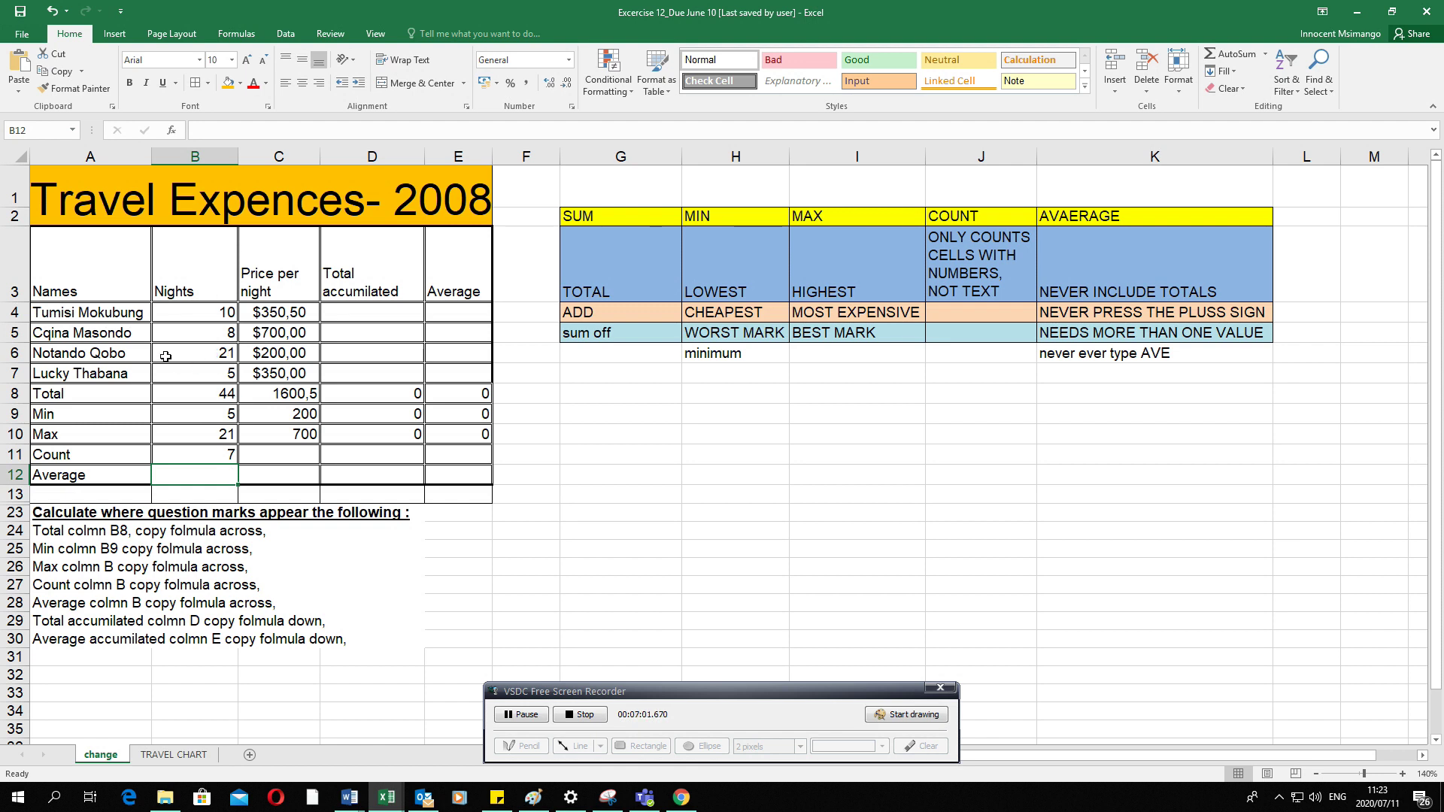
Test the count by replacing the number in cell B5 with the text name, and undo the change.
{"action": "left_click", "coordinate": [189, 334]}
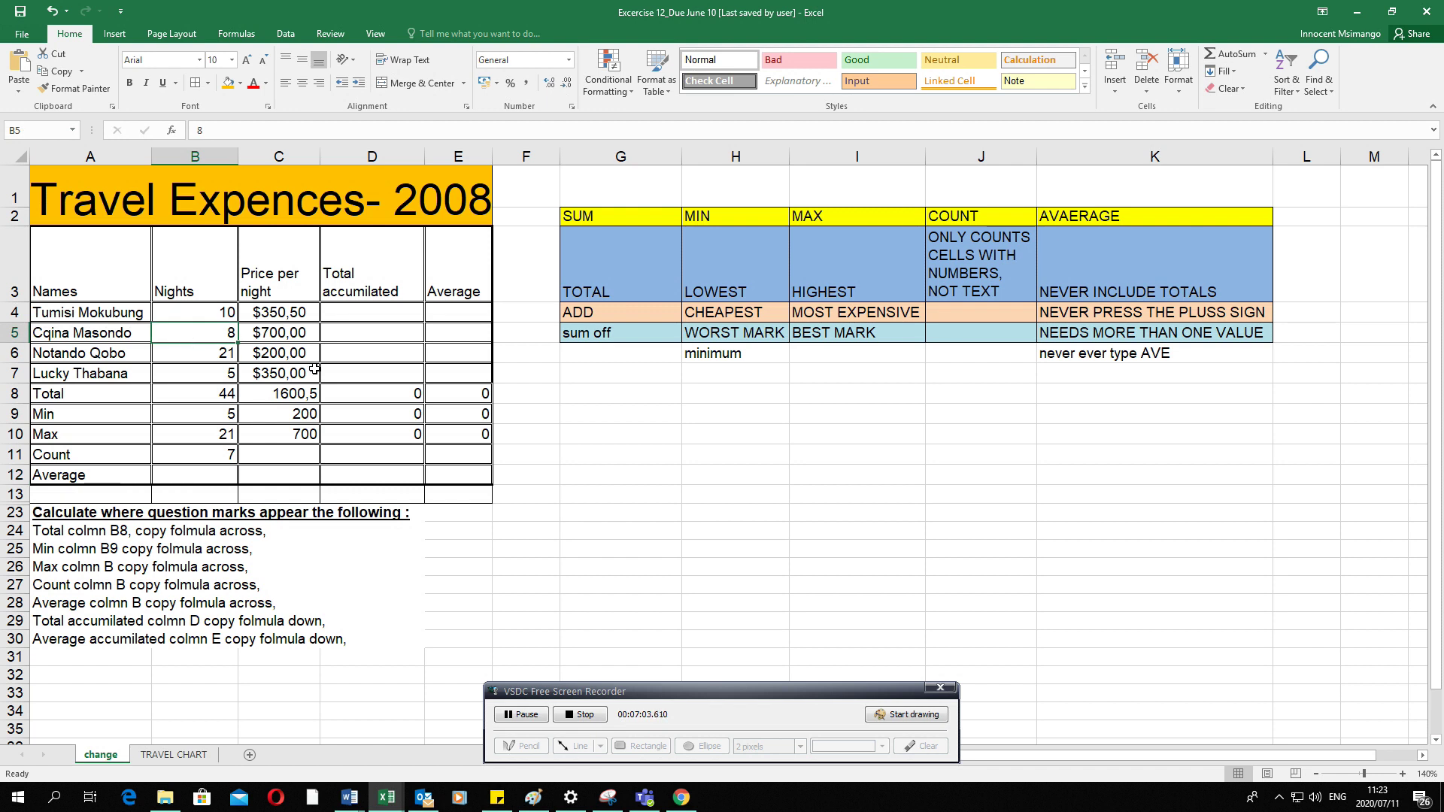
{"action": "type", "text": "name"}
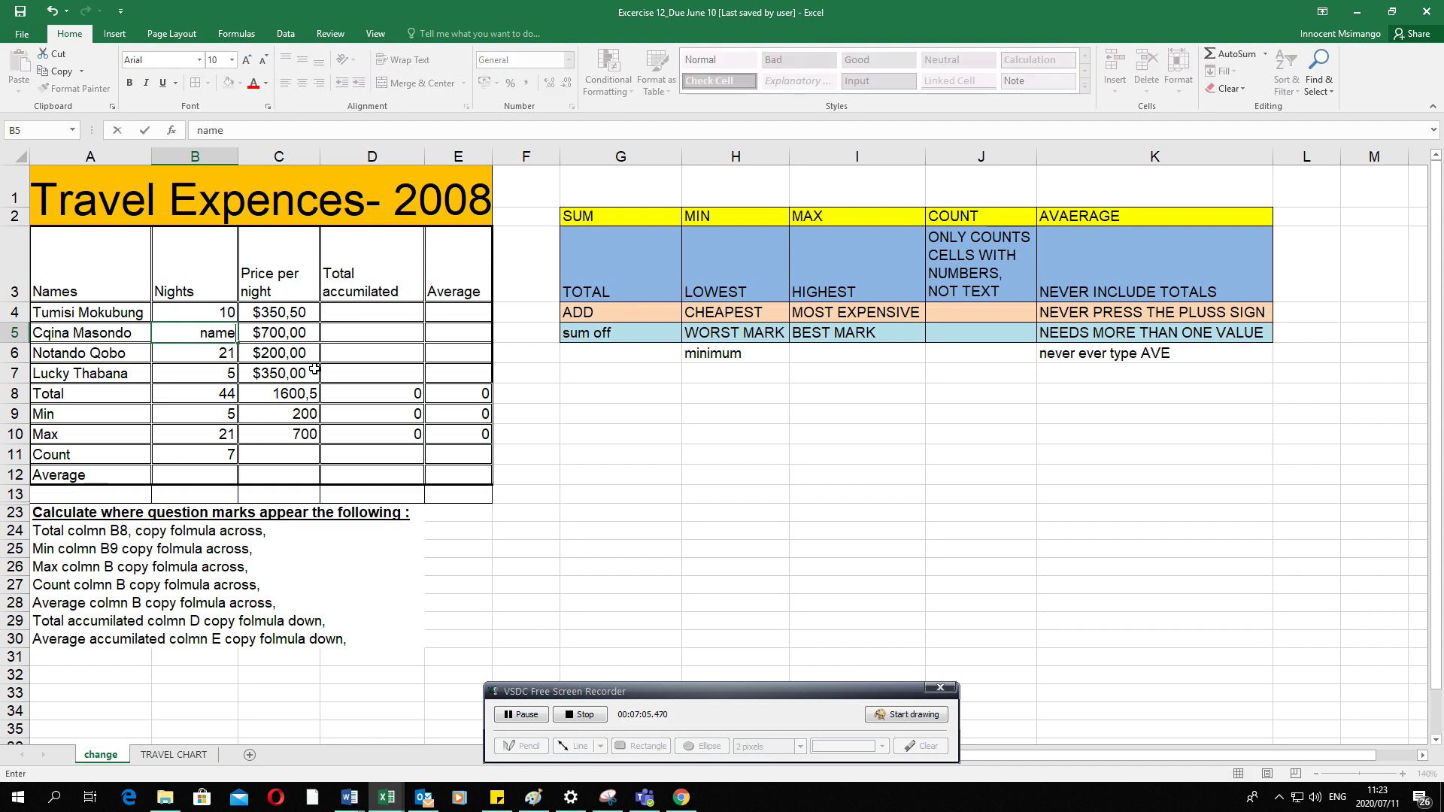
{"action": "key", "text": "Return"}
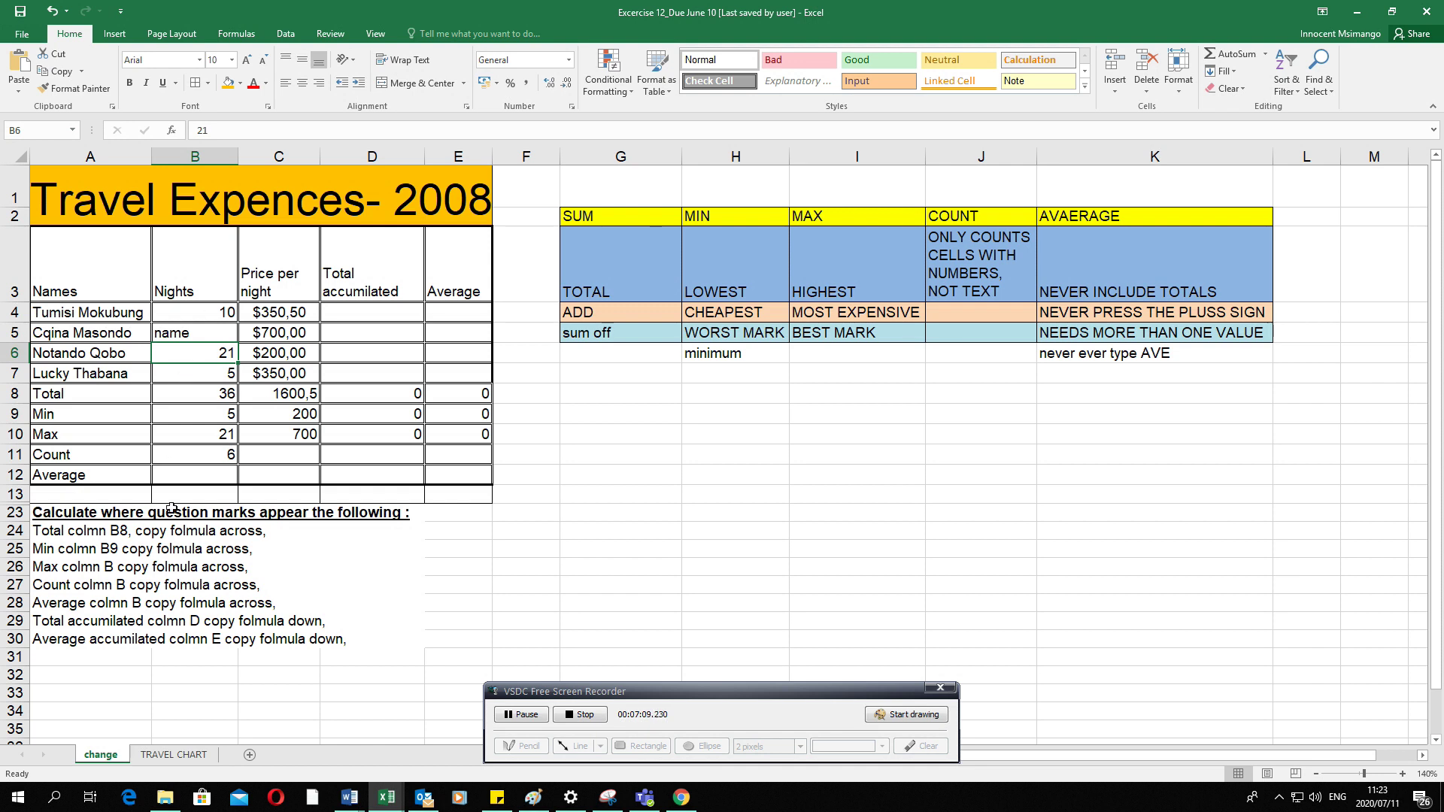
{"action": "left_click", "coordinate": [52, 10]}
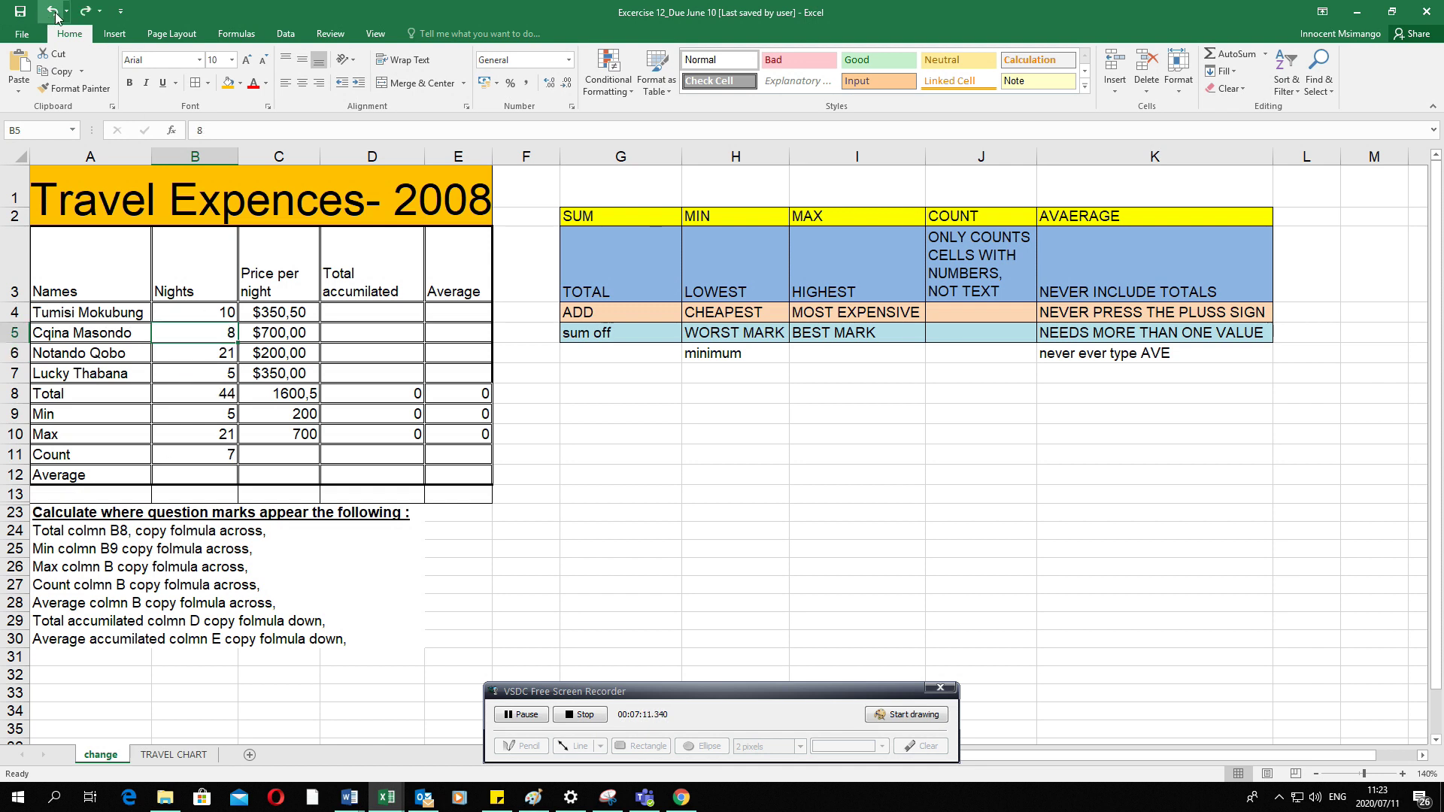
Copy the B11 count formula across to C11:E11 and check the cells it counts in columns D and E.
{"action": "left_click", "coordinate": [215, 456]}
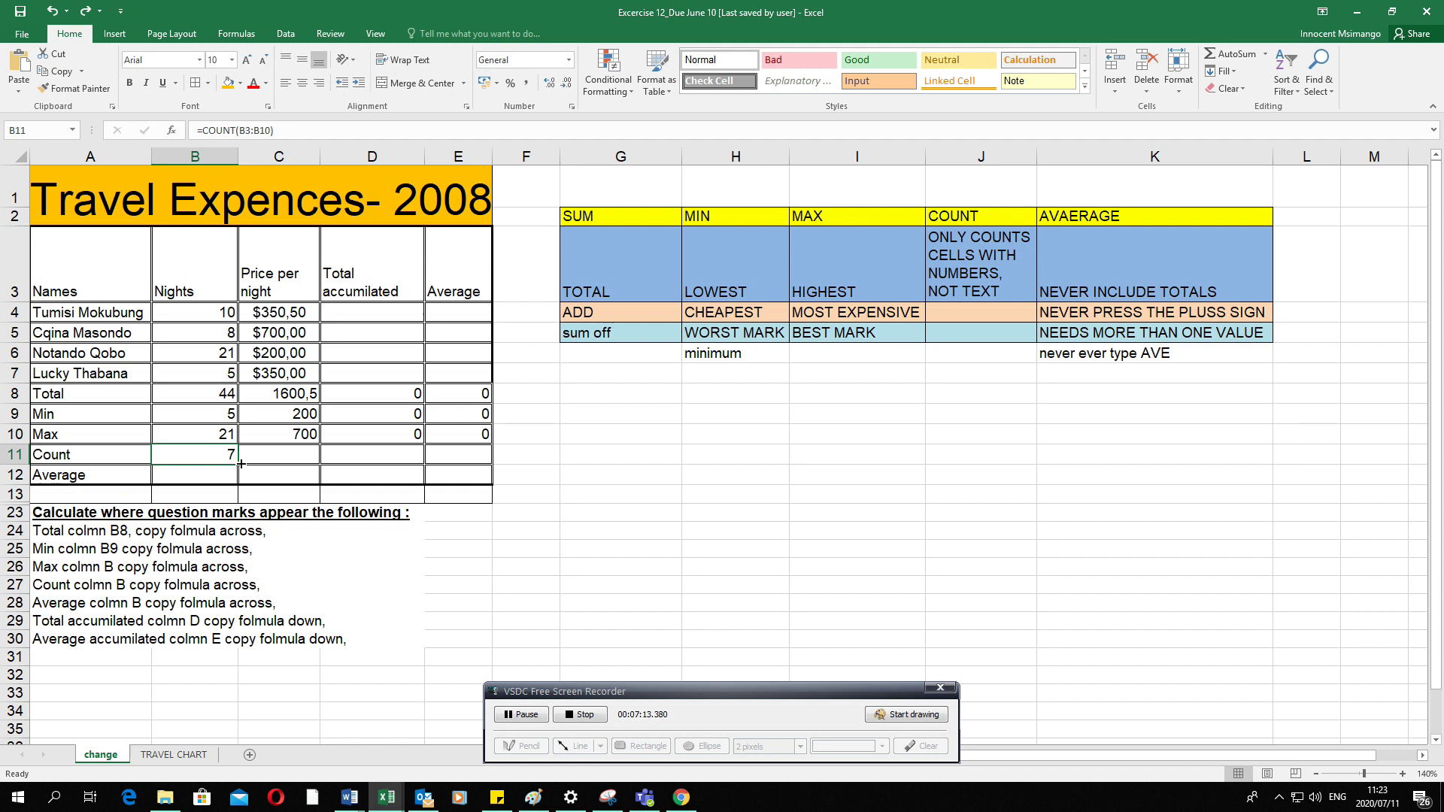
{"action": "left_click_drag", "start_coordinate": [237, 464], "coordinate": [463, 457]}
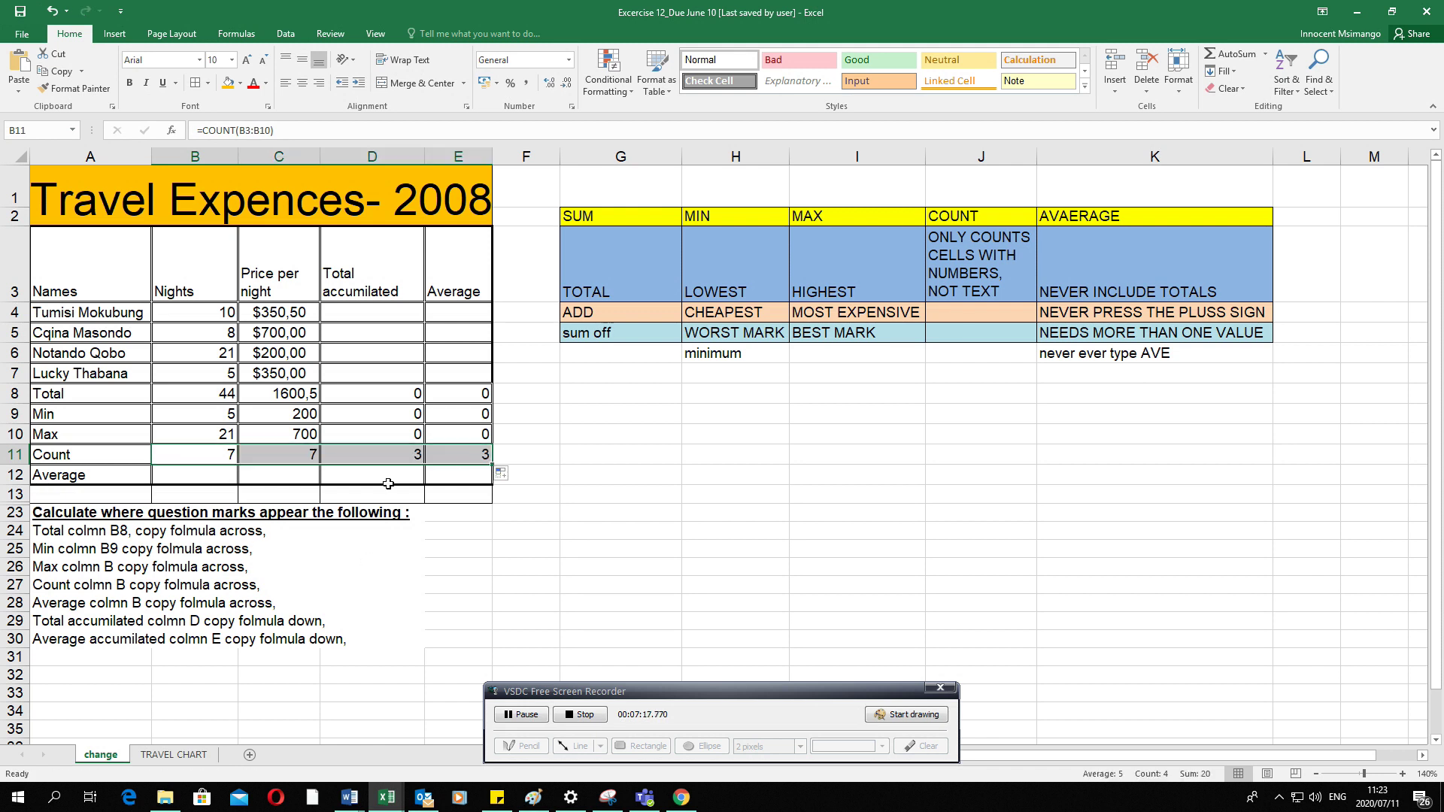
{"action": "left_click", "coordinate": [404, 387]}
{"action": "left_click", "coordinate": [406, 414]}
{"action": "left_click", "coordinate": [406, 439]}
{"action": "left_click", "coordinate": [467, 397]}
{"action": "left_click", "coordinate": [468, 418]}
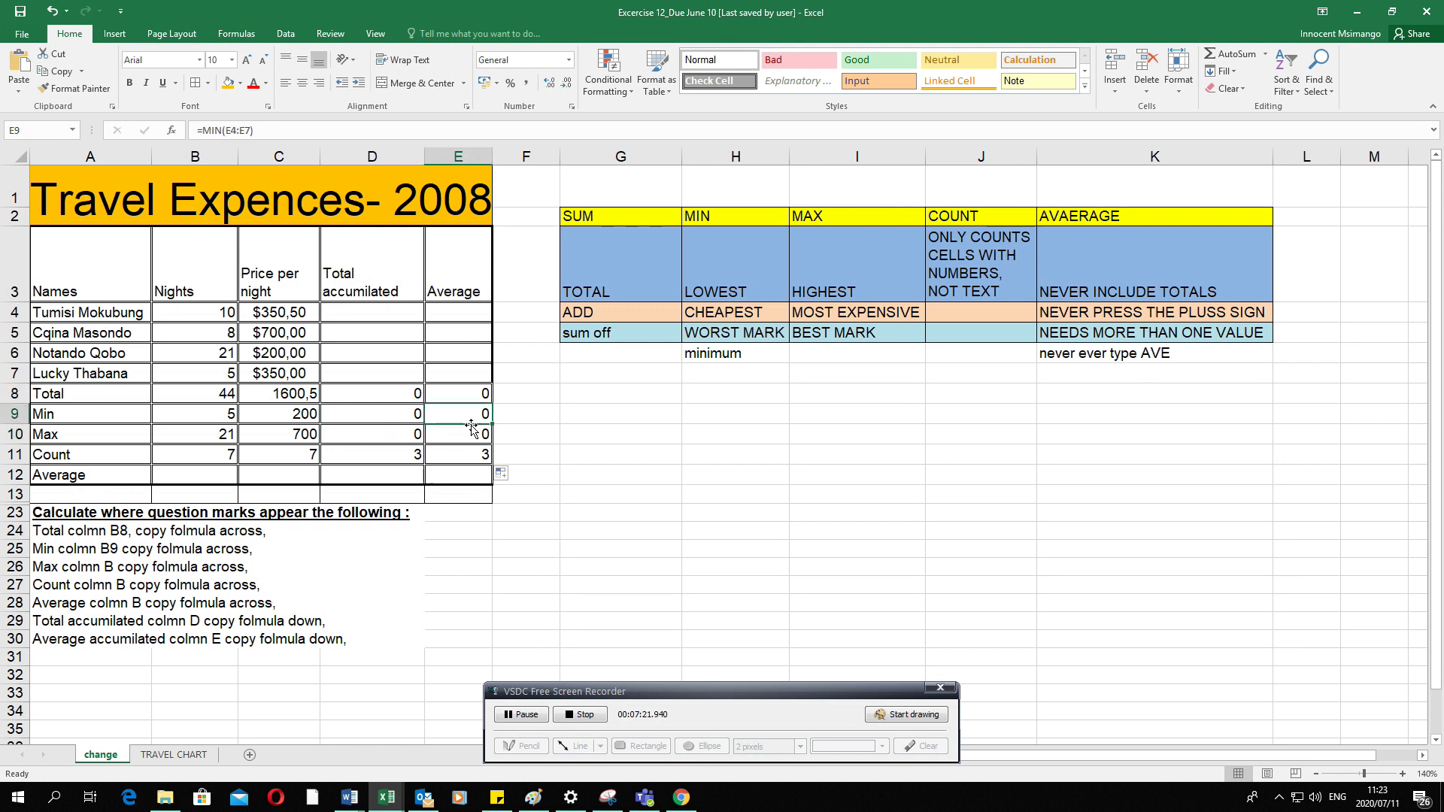
Review the average notes in column K and enter the formula =AVERAGE(B4:B7) in cell B12.
{"action": "left_click", "coordinate": [207, 479]}
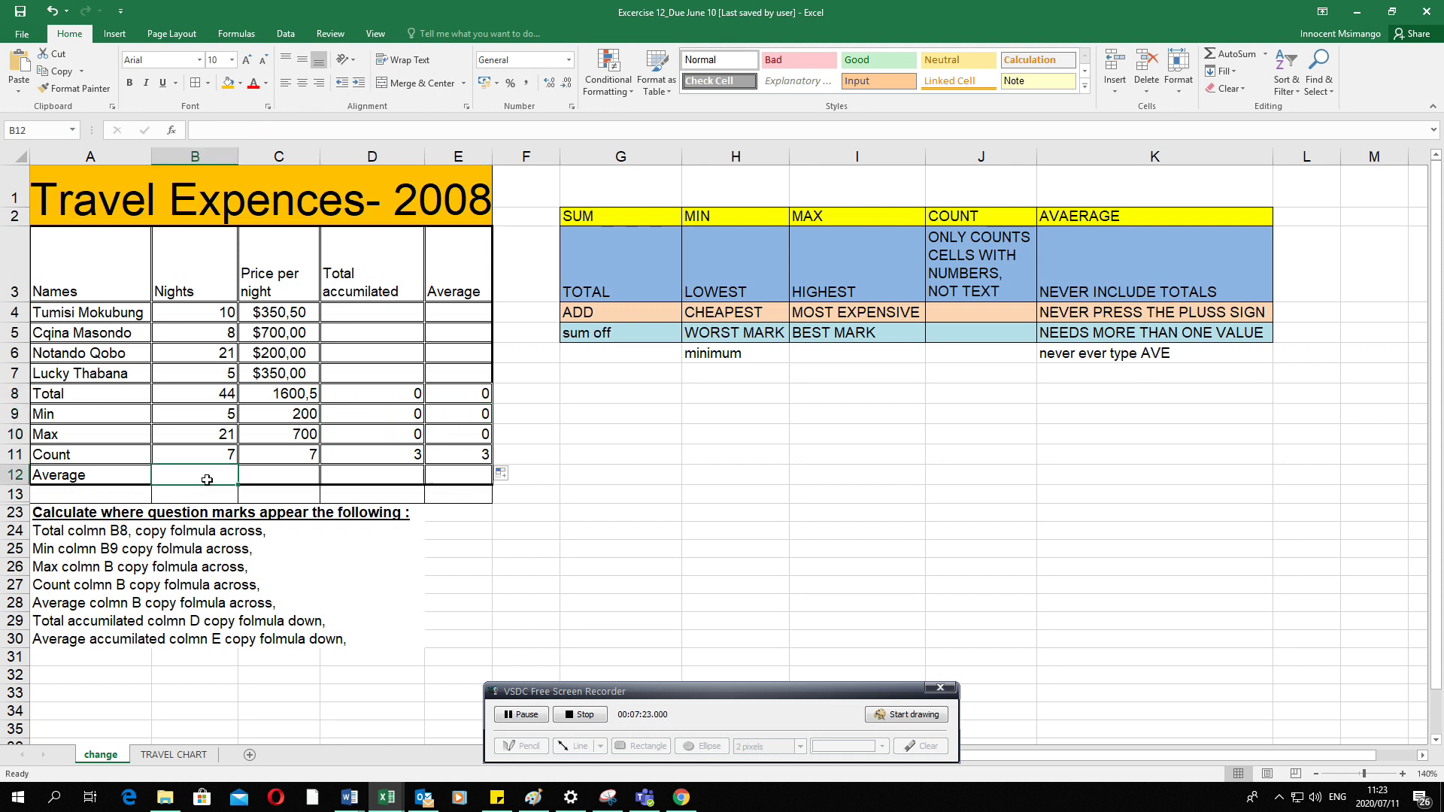
{"action": "left_click", "coordinate": [1156, 153]}
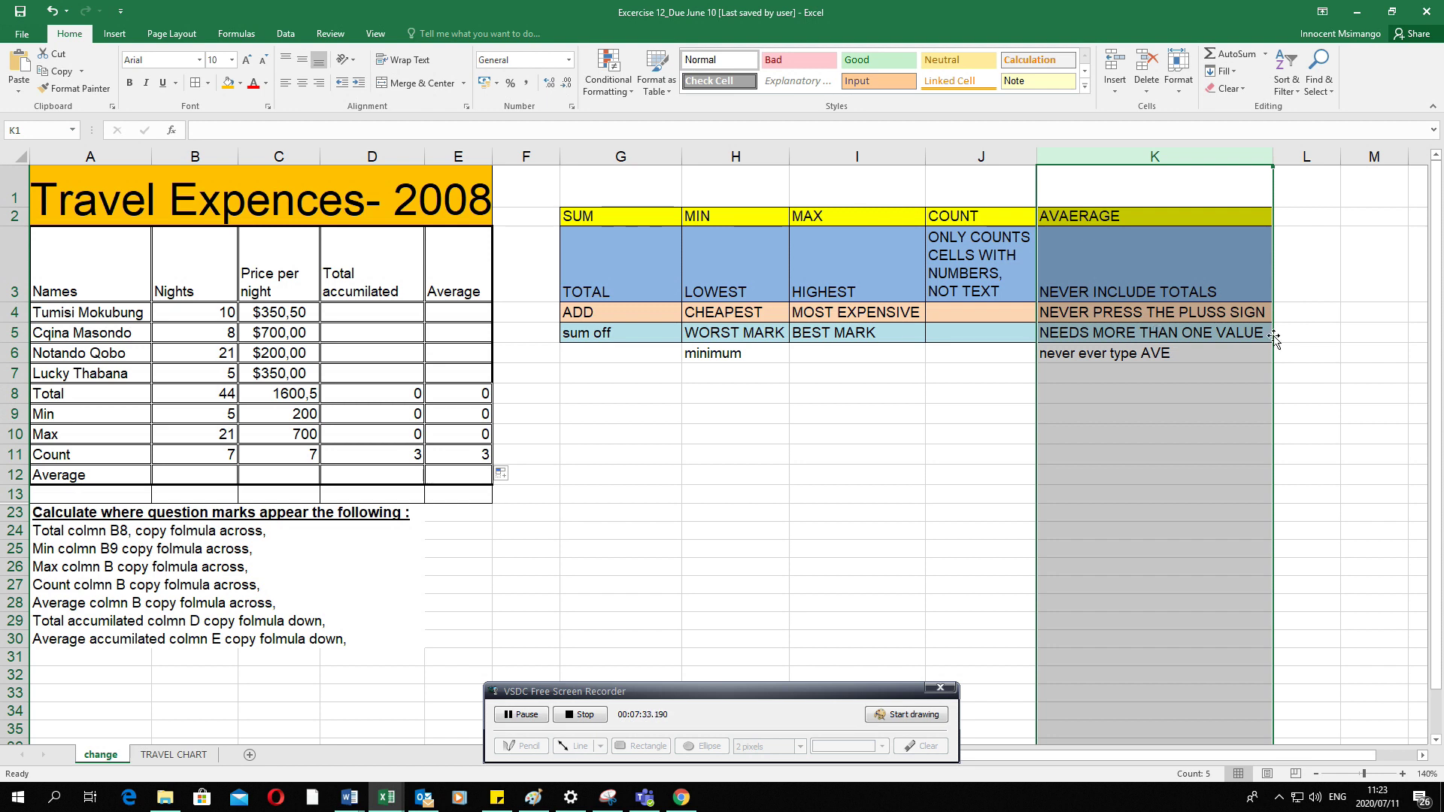
{"action": "left_click", "coordinate": [1132, 353]}
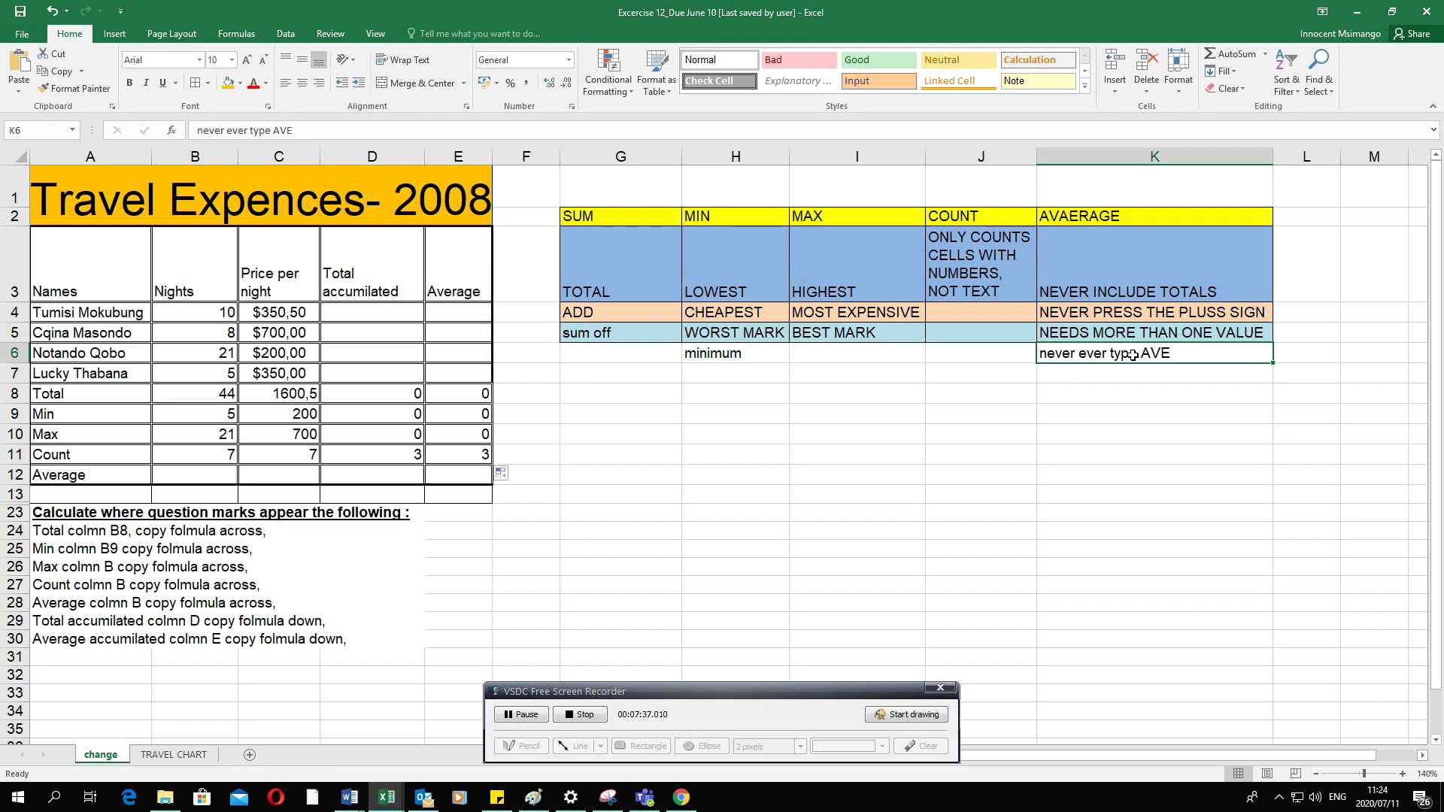
{"action": "left_click", "coordinate": [197, 474]}
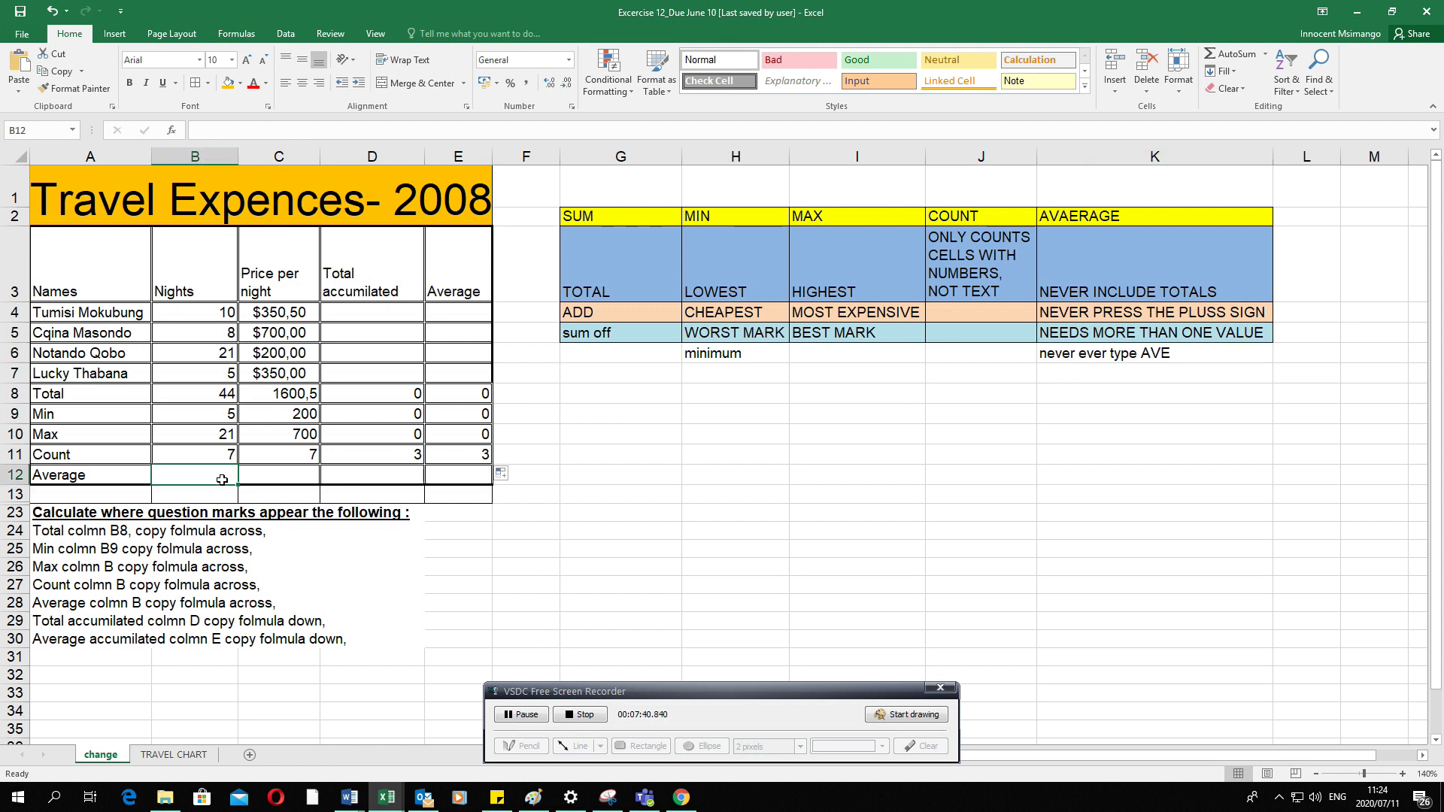
{"action": "type", "text": "=a"}
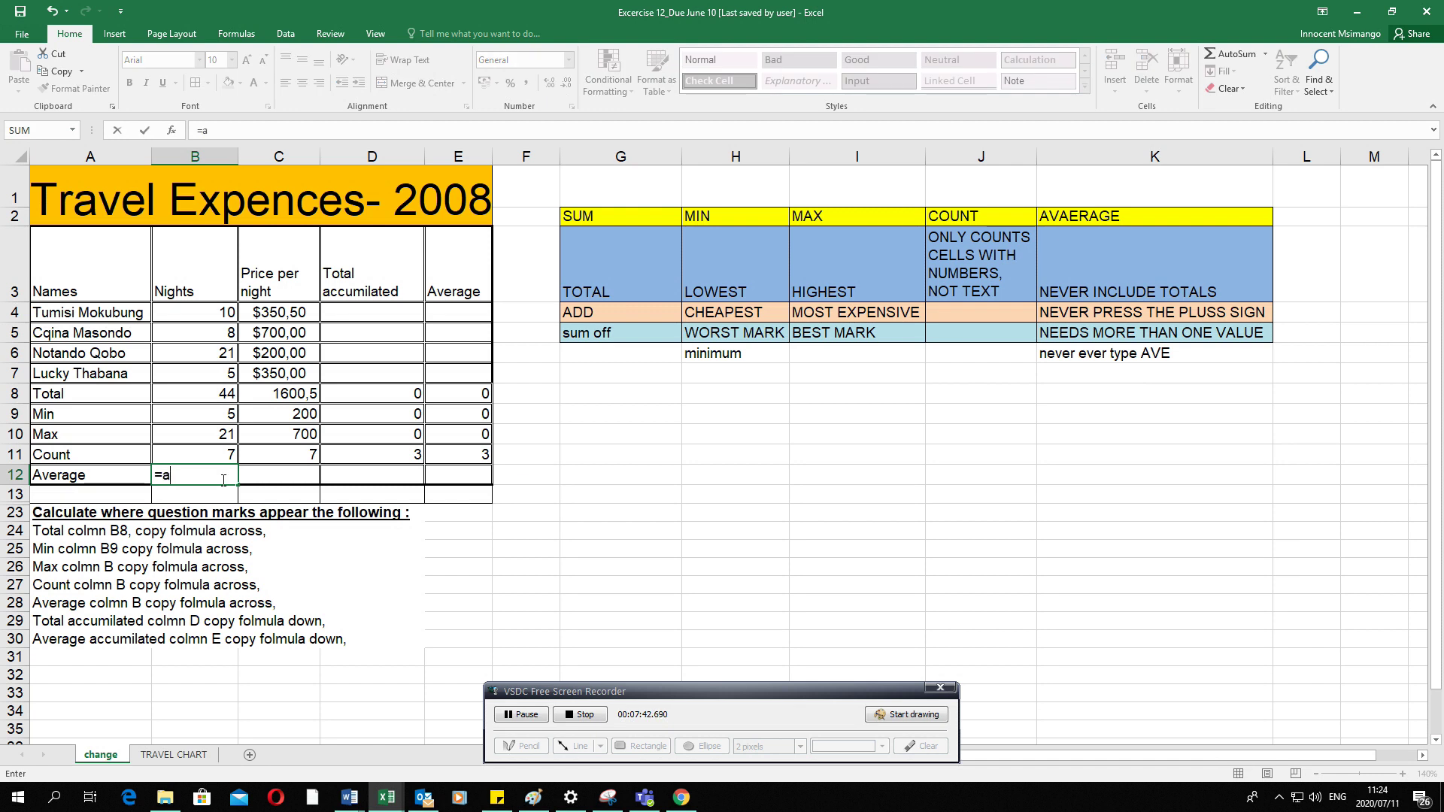
{"action": "type", "text": "verage("}
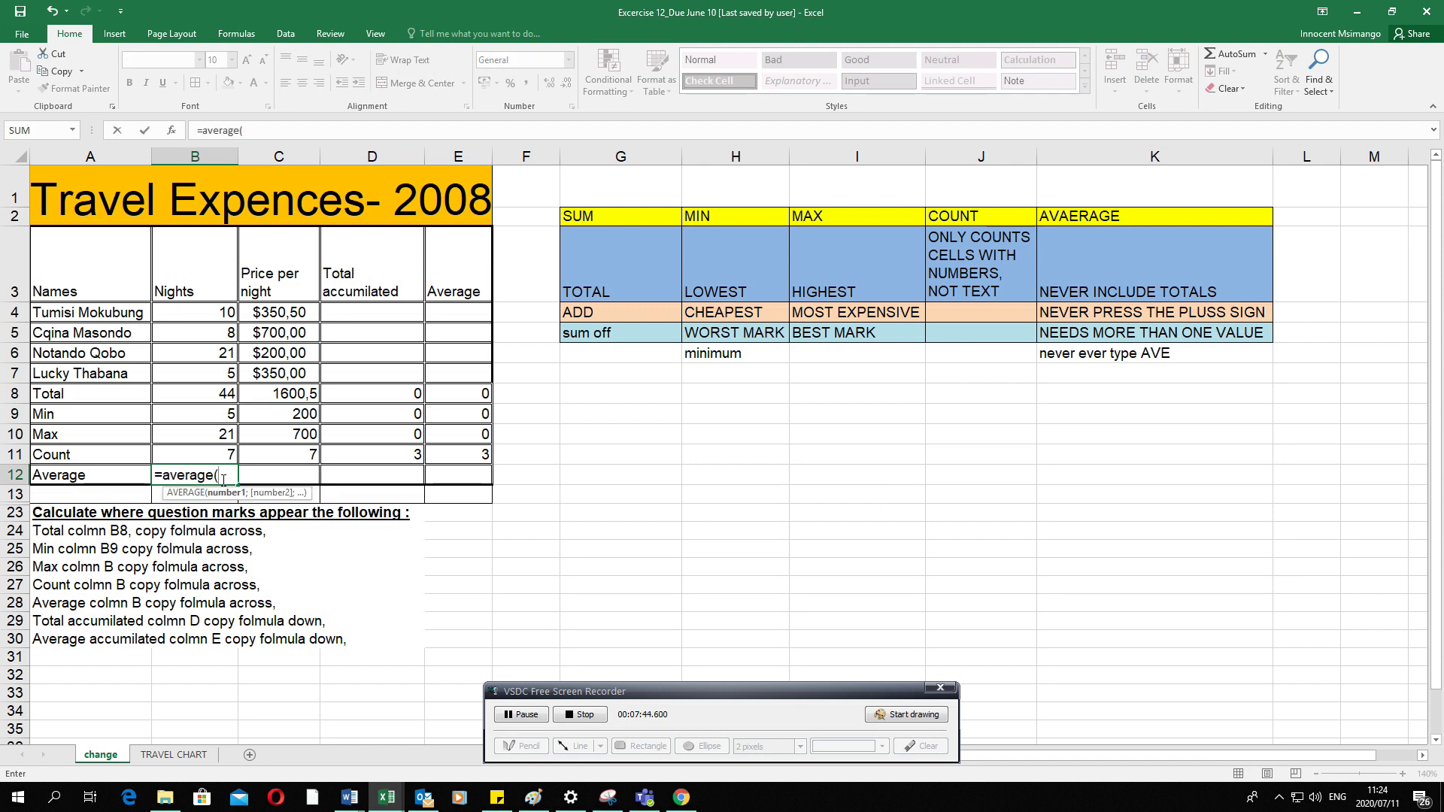
{"action": "left_click_drag", "start_coordinate": [218, 317], "coordinate": [232, 370]}
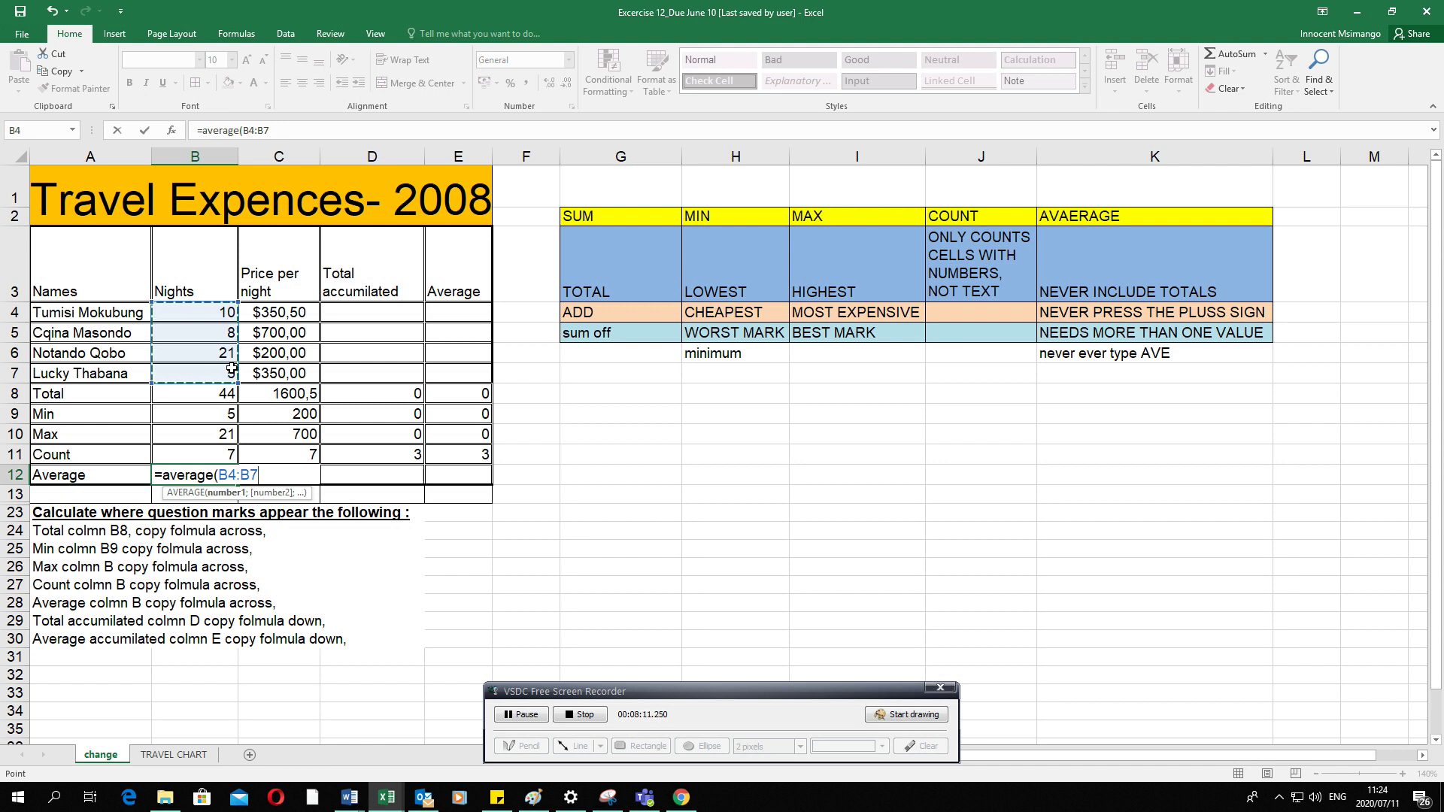
{"action": "type", "text": ")"}
{"action": "key", "text": "Return"}
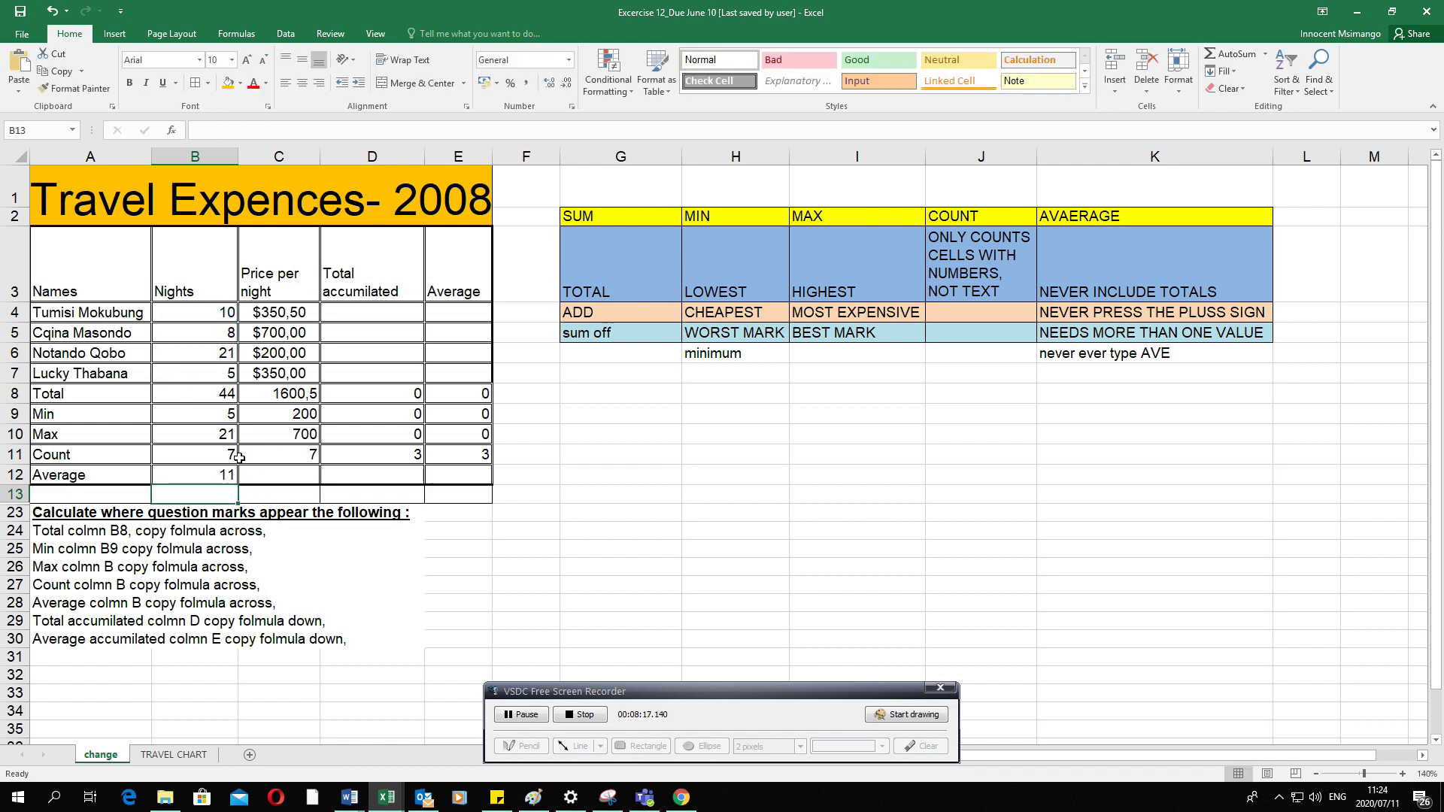
Copy the B12 average formula across to C12:E12 and check the copied formula in D12.
{"action": "left_click", "coordinate": [201, 471]}
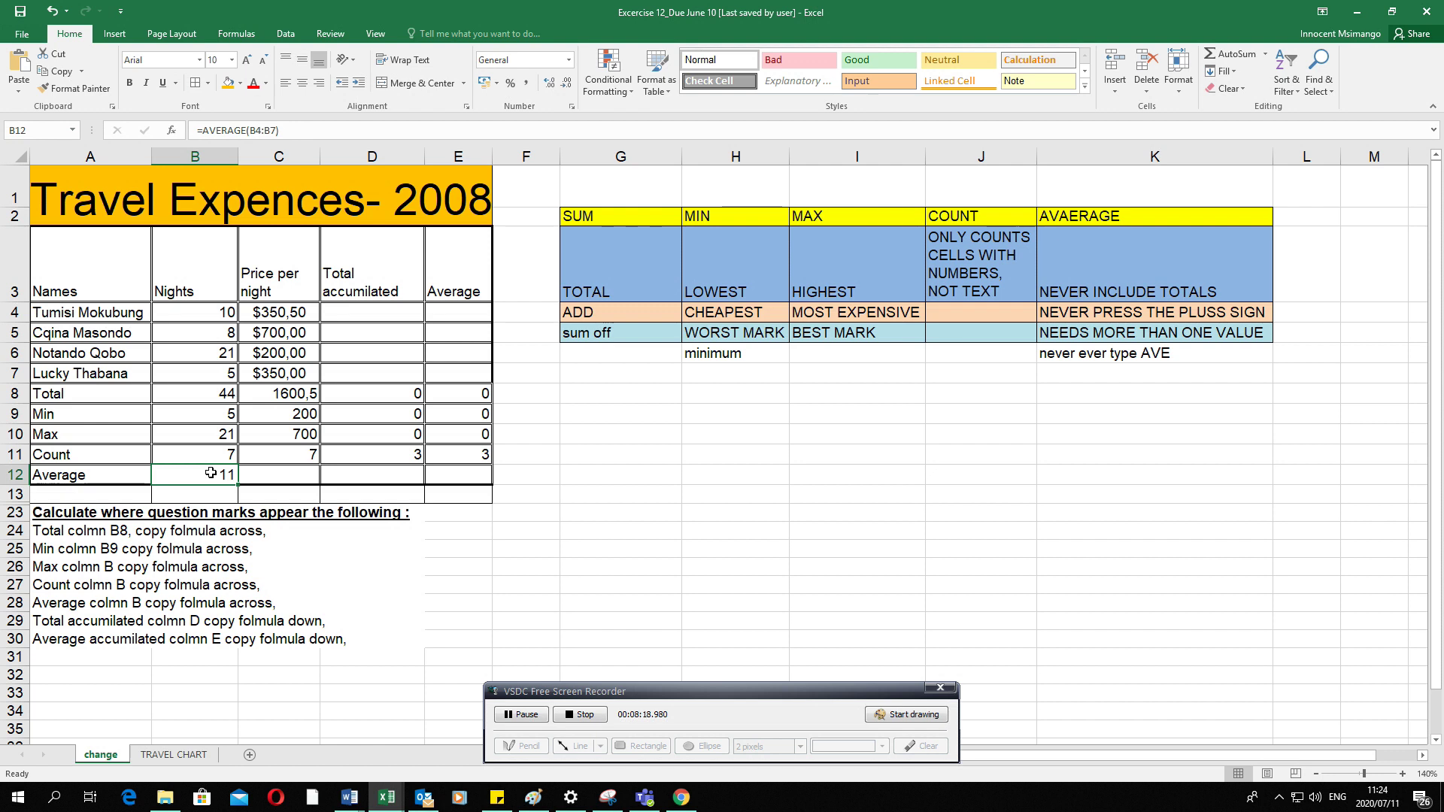
{"action": "left_click_drag", "start_coordinate": [236, 483], "coordinate": [460, 483]}
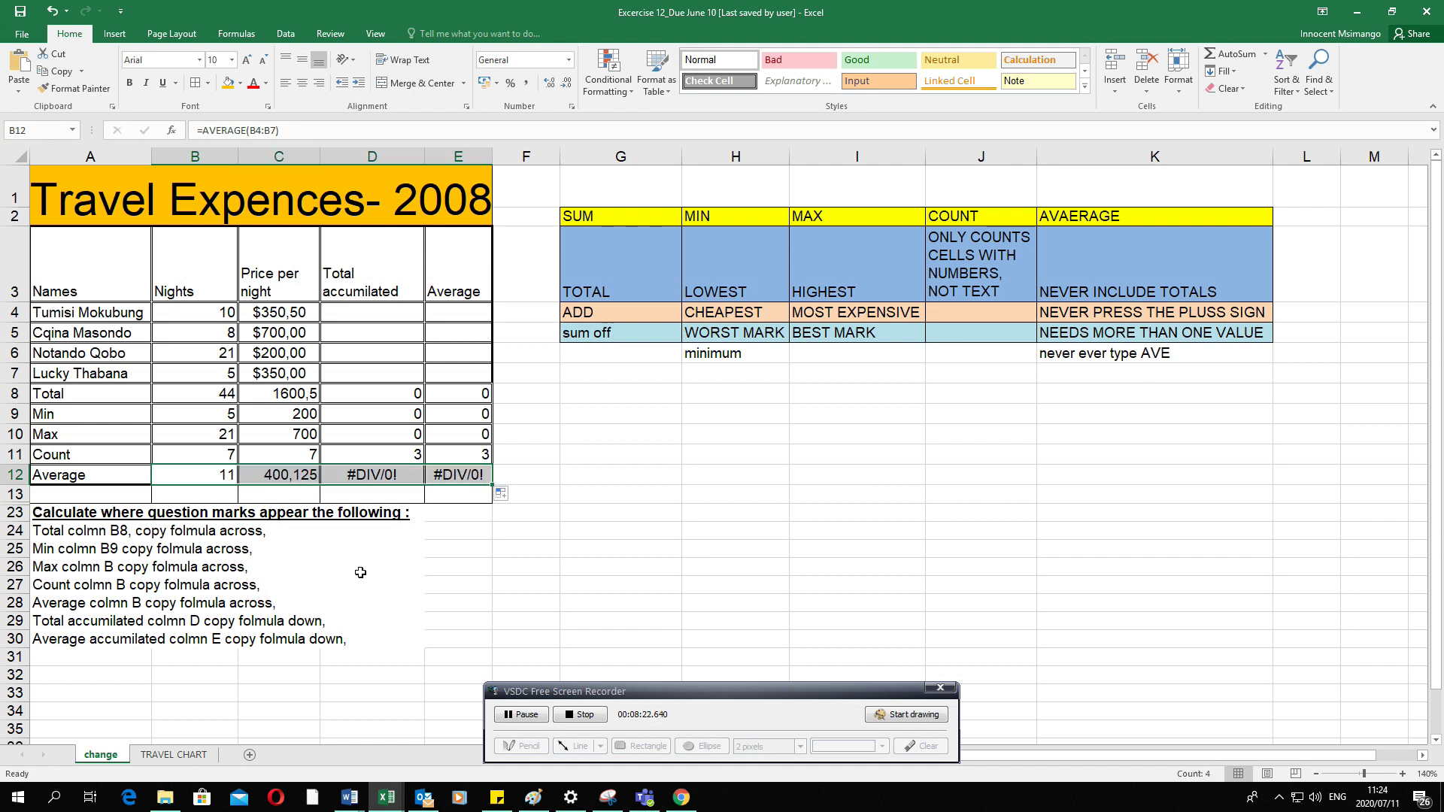
{"action": "left_click", "coordinate": [383, 479]}
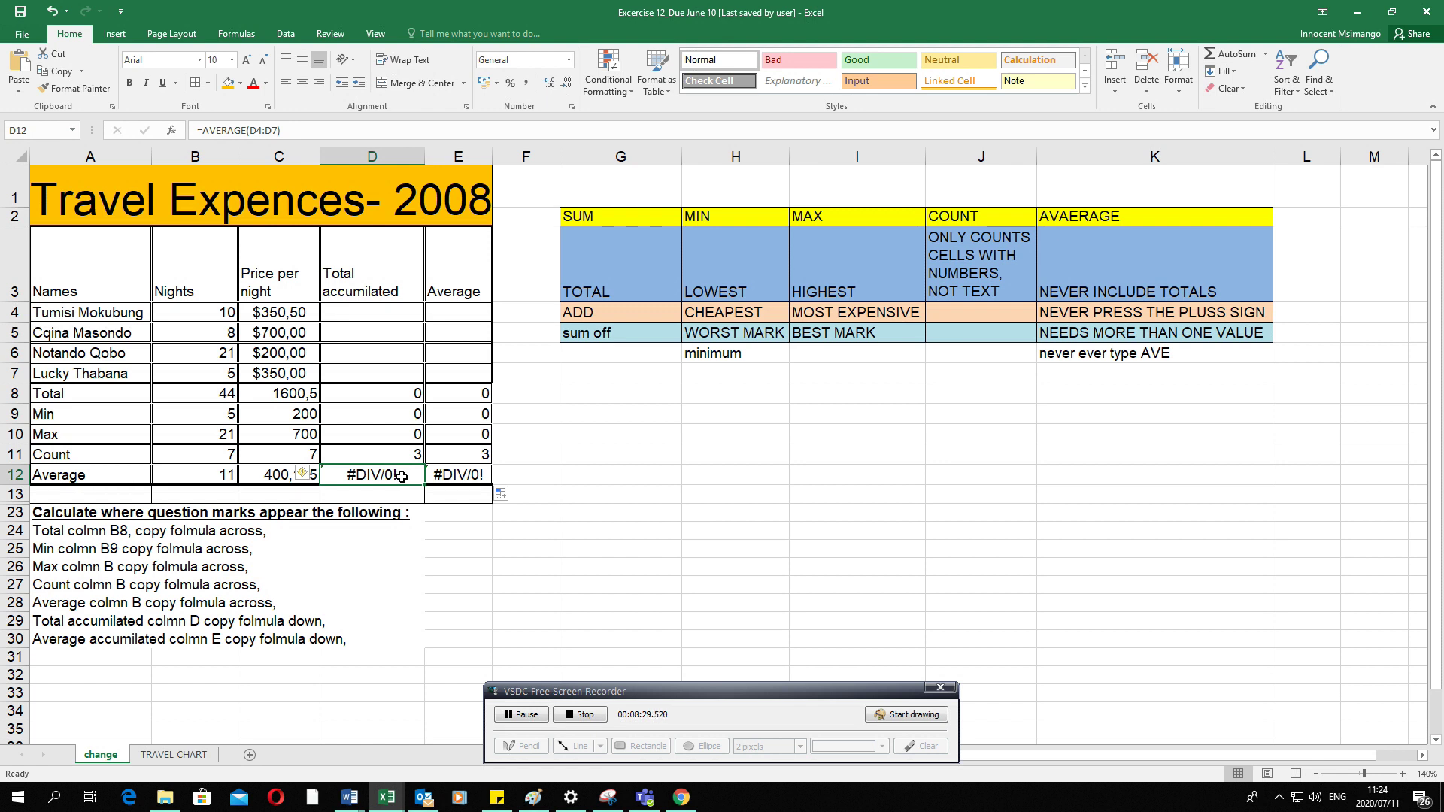
Test the column D formulas by entering 10 in cell D5, and clear that cell again.
{"action": "left_click", "coordinate": [414, 335]}
{"action": "type", "text": "10"}
{"action": "key", "text": "Return"}
{"action": "left_click", "coordinate": [409, 333]}
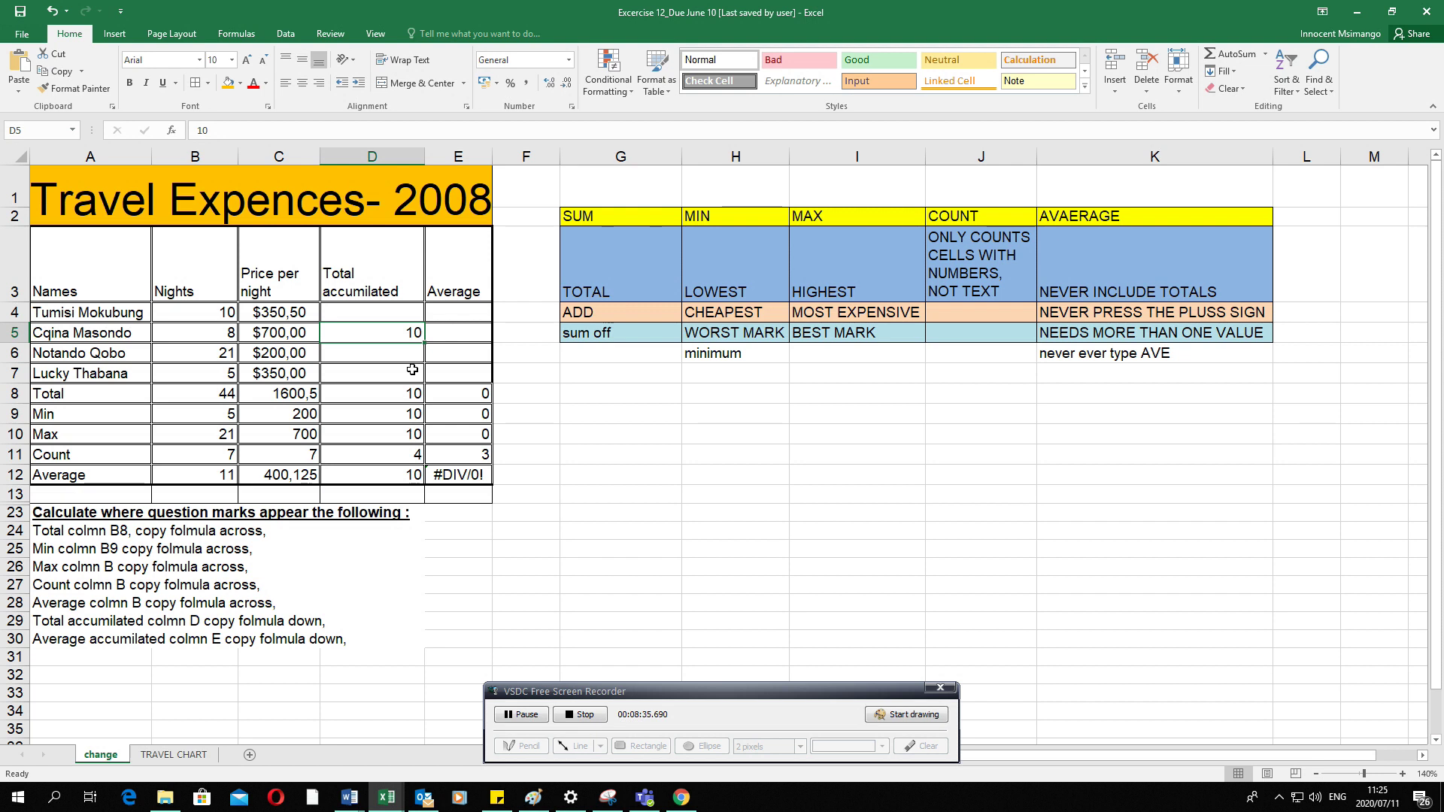
{"action": "key", "text": "Delete"}
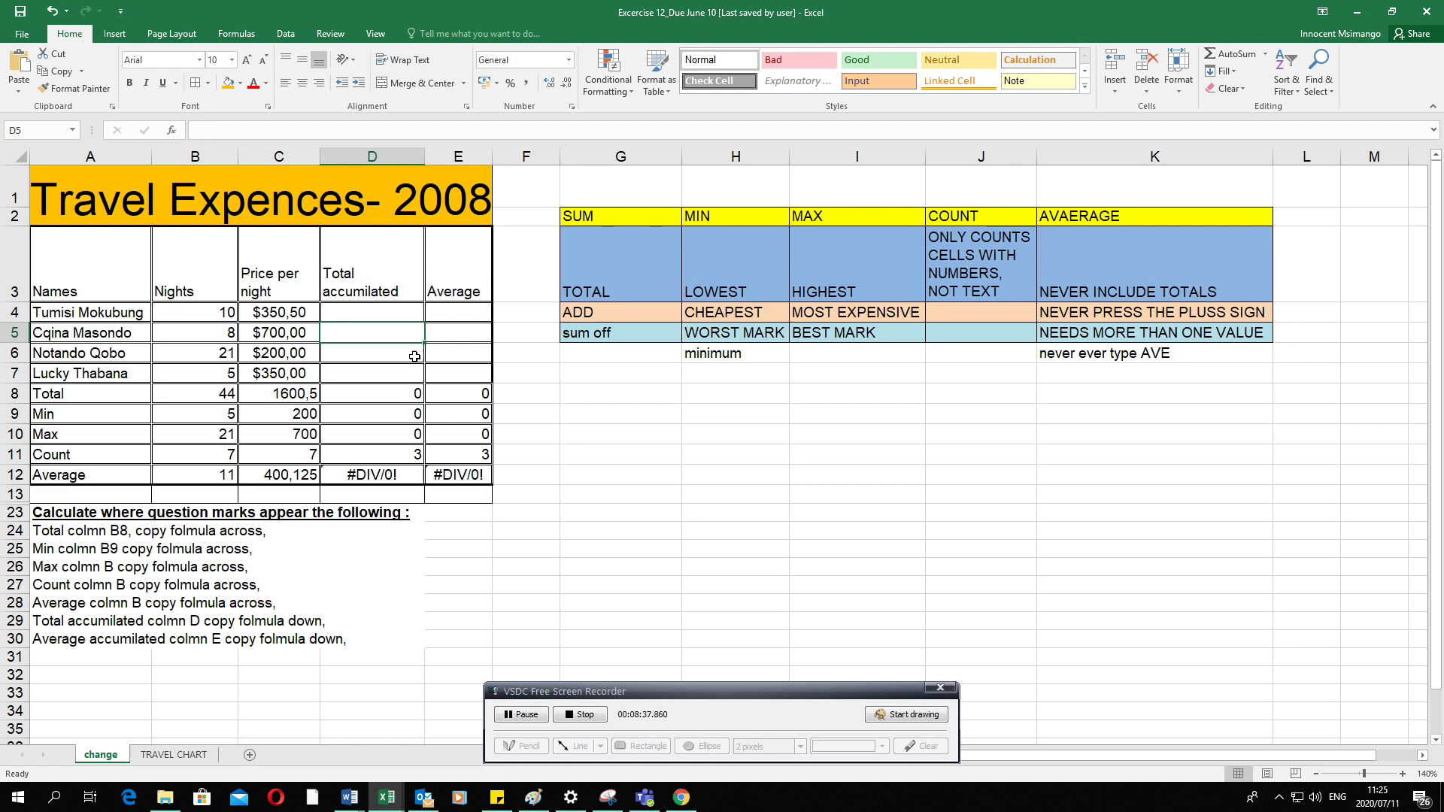
Enter the sample numbers 30, 50 and 60 in cells G9, H9 and I9.
{"action": "left_click_drag", "start_coordinate": [387, 305], "coordinate": [390, 380]}
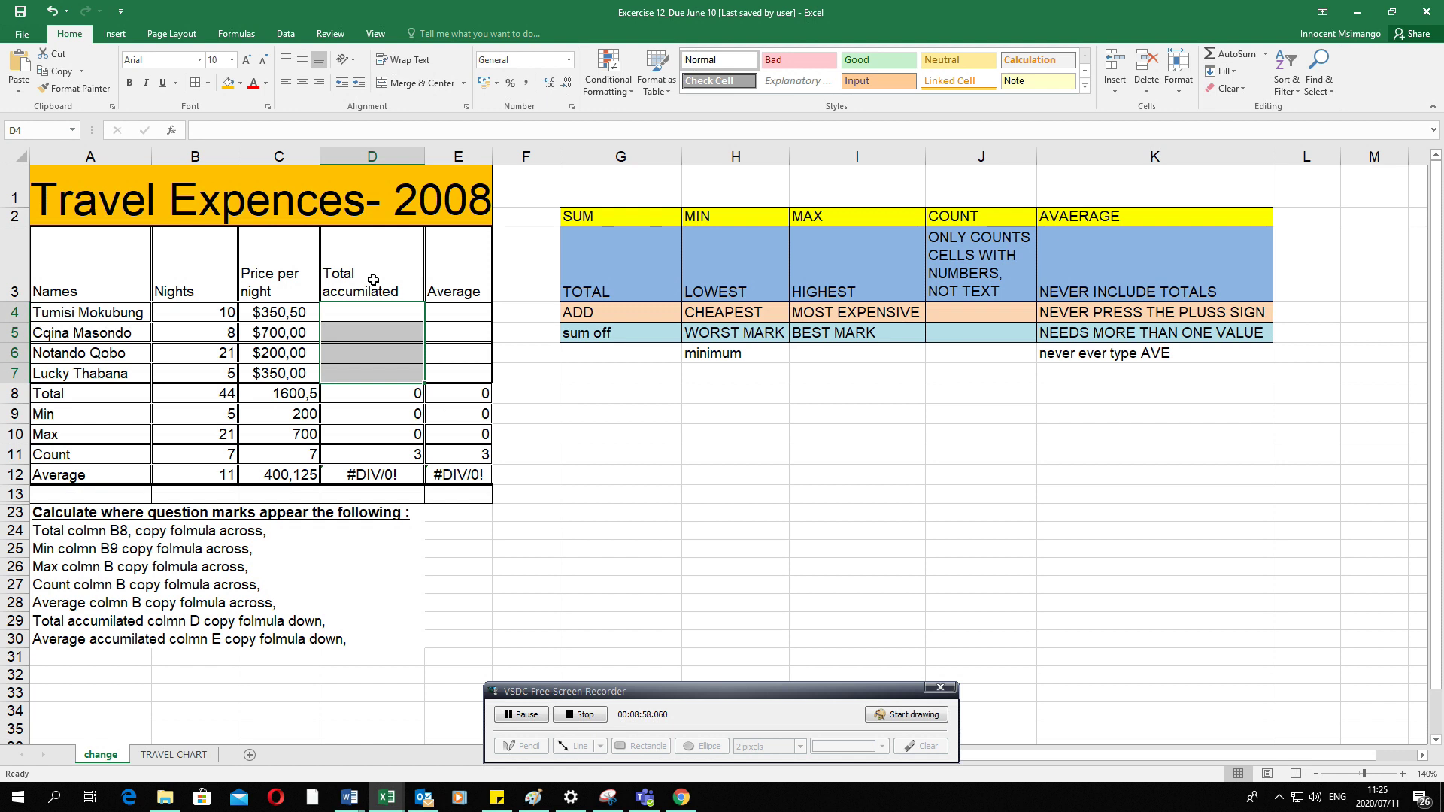
{"action": "left_click", "coordinate": [358, 309]}
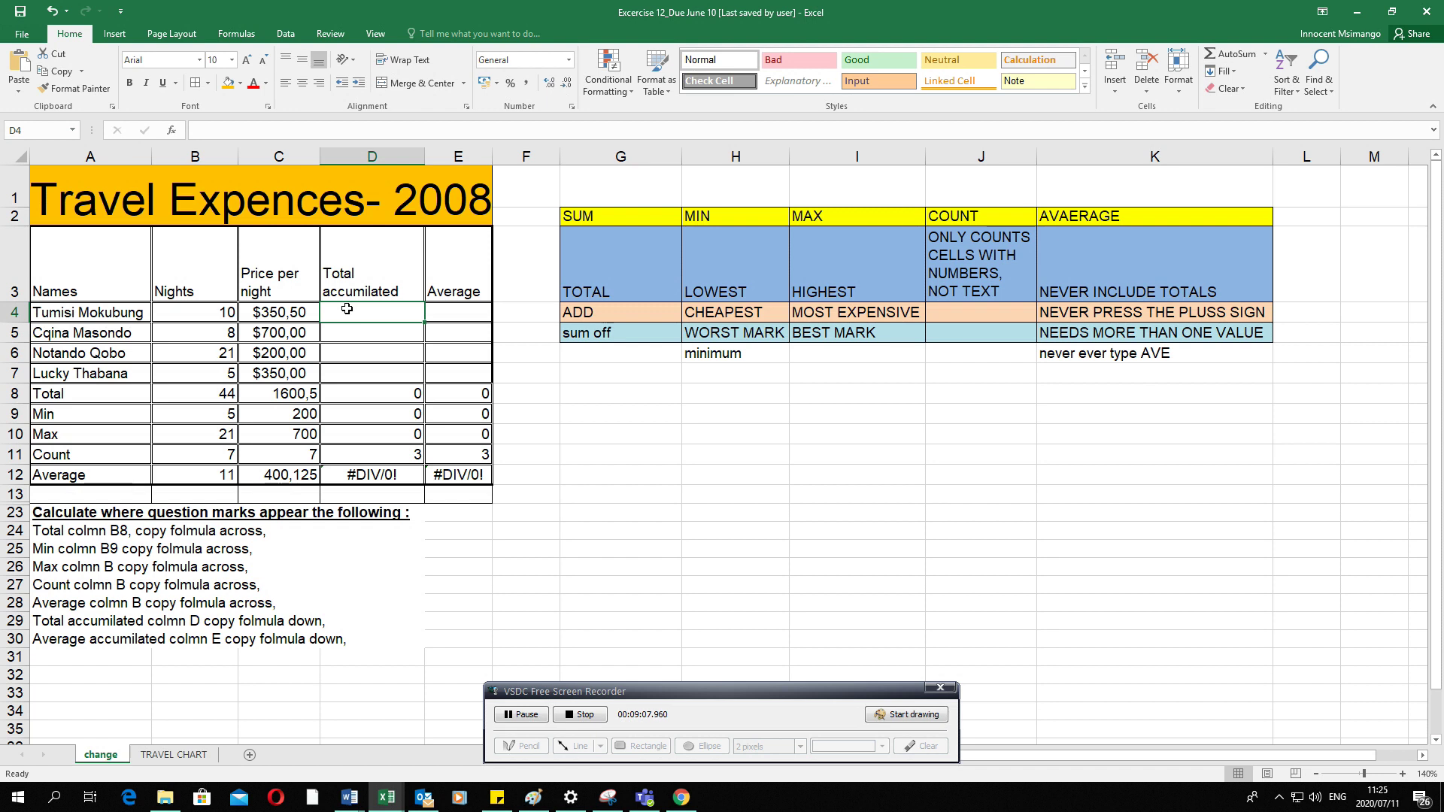
{"action": "left_click", "coordinate": [650, 419]}
{"action": "type", "text": "30"}
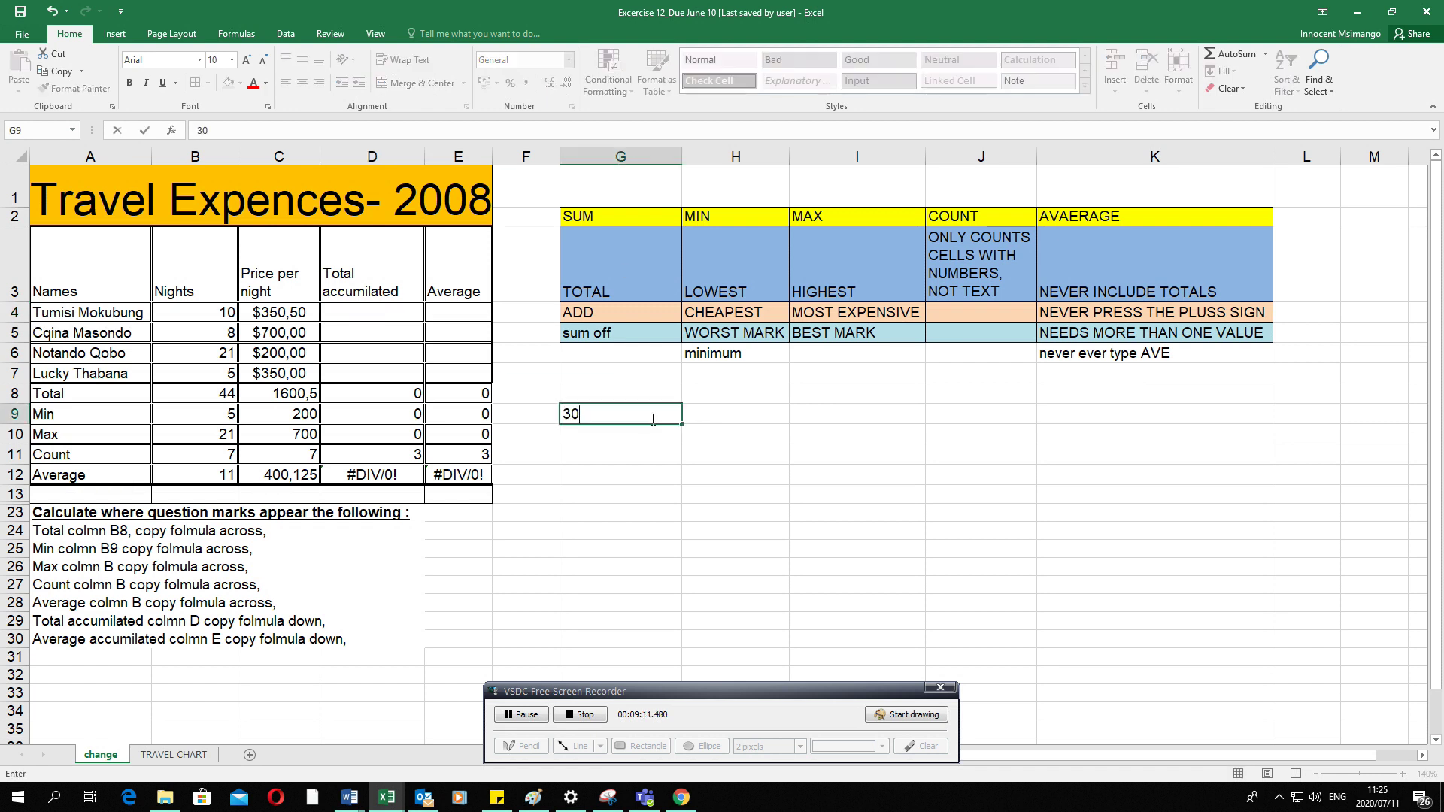
{"action": "left_click", "coordinate": [696, 417]}
{"action": "type", "text": "50"}
{"action": "key", "text": "Tab"}
{"action": "type", "text": "60"}
{"action": "key", "text": "Tab"}
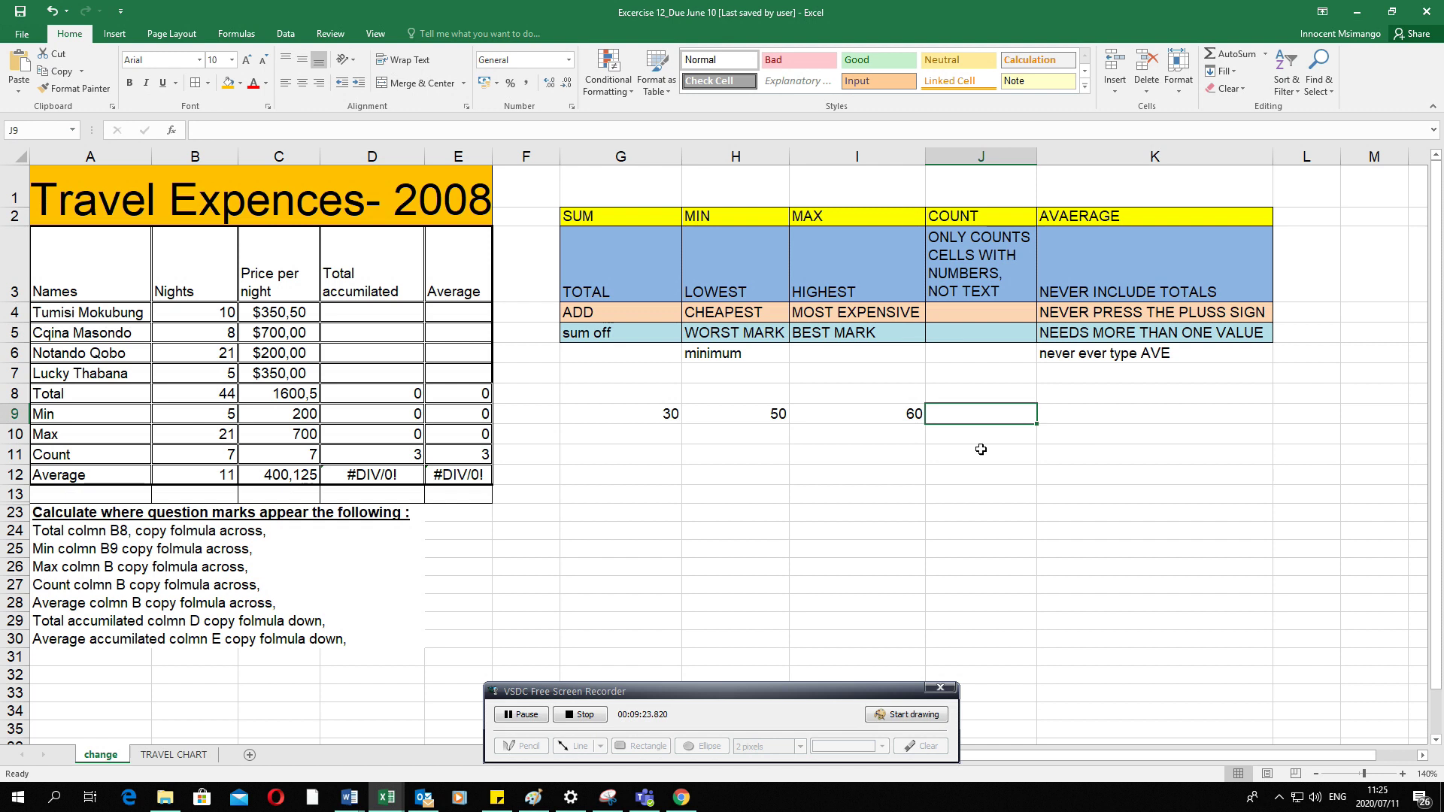
Add the sample numbers with the formula =SUM(G9:I9) in cell J9.
{"action": "type", "text": "=sum("}
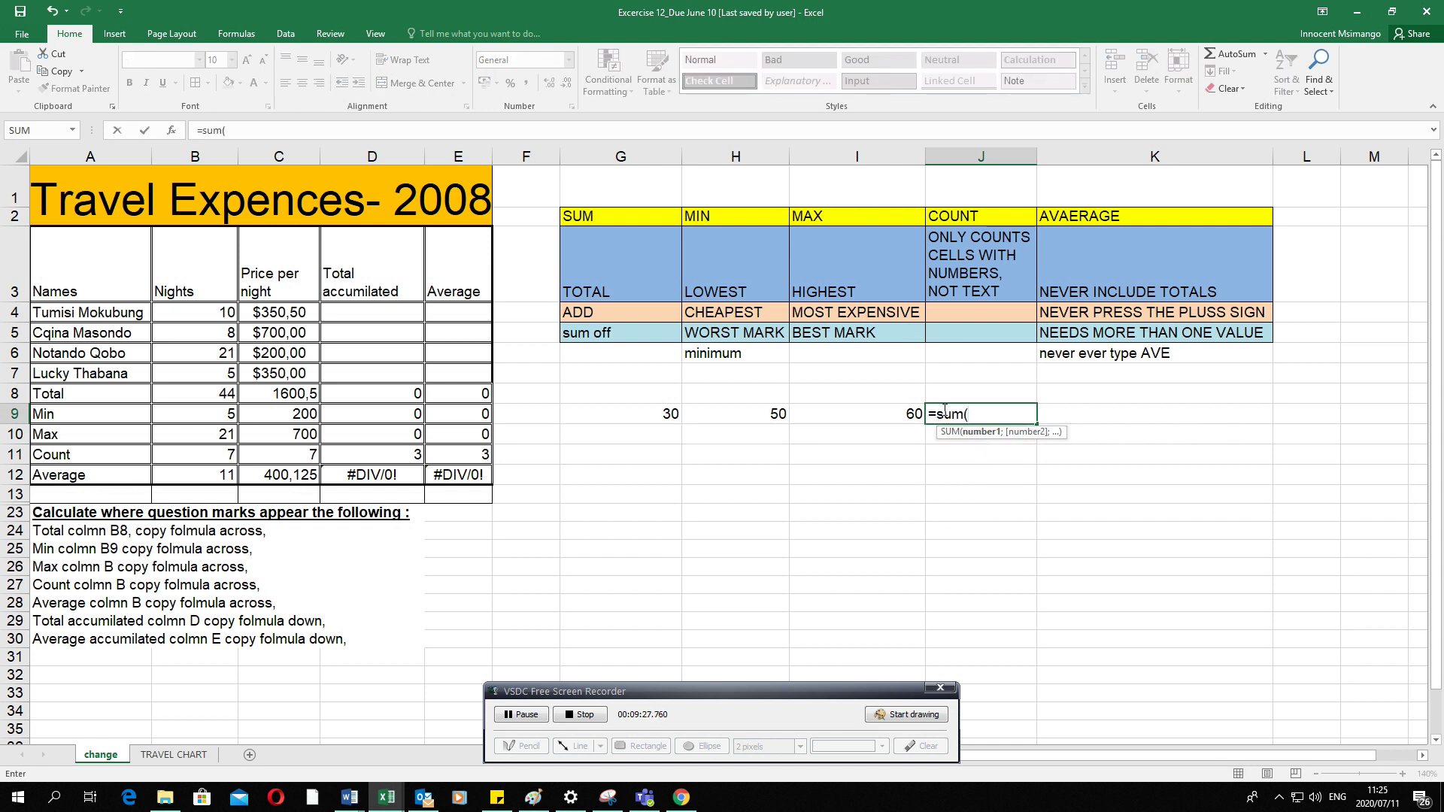
{"action": "left_click", "coordinate": [610, 412]}
{"action": "left_click_drag", "start_coordinate": [610, 412], "coordinate": [845, 412]}
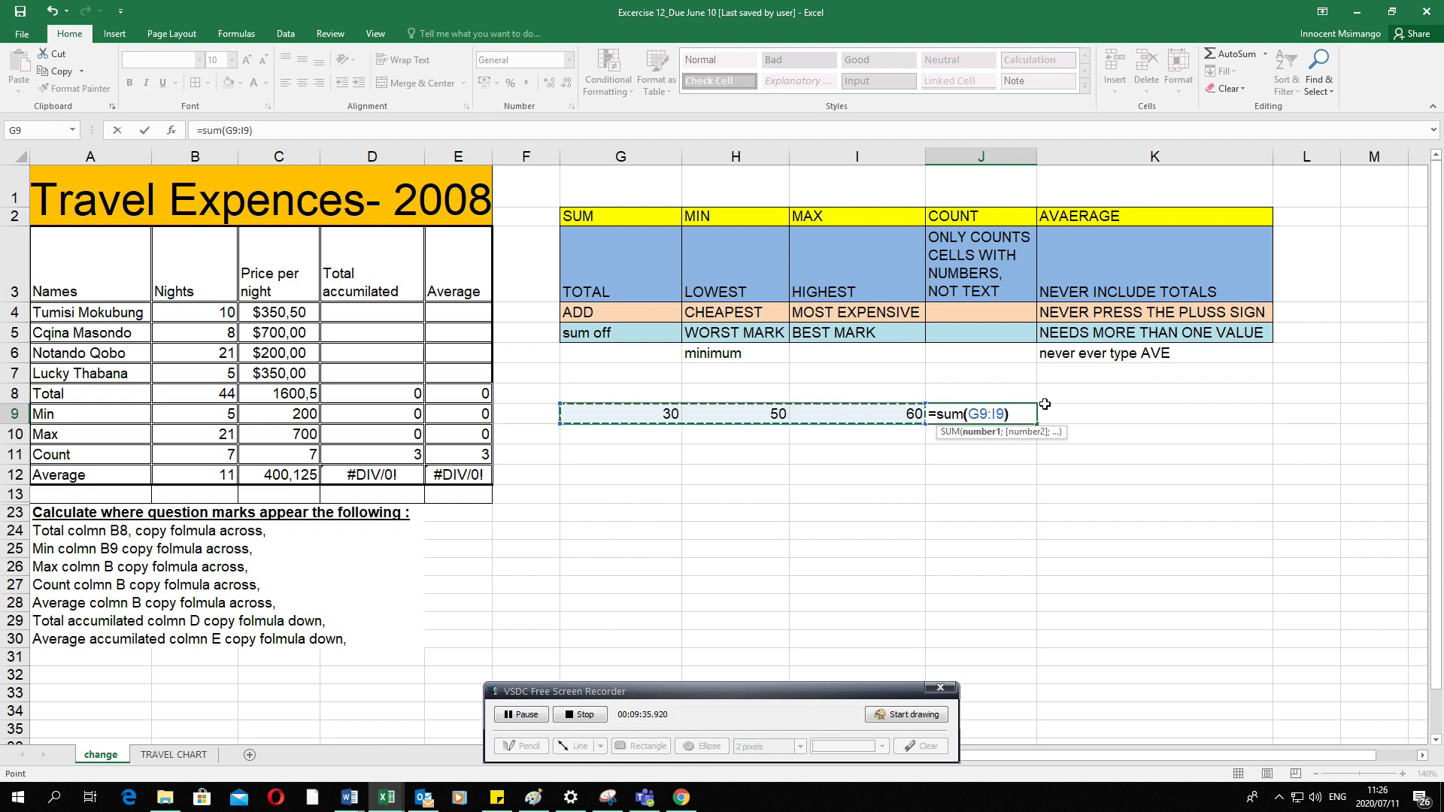
{"action": "type", "text": ")"}
{"action": "key", "text": "Return"}
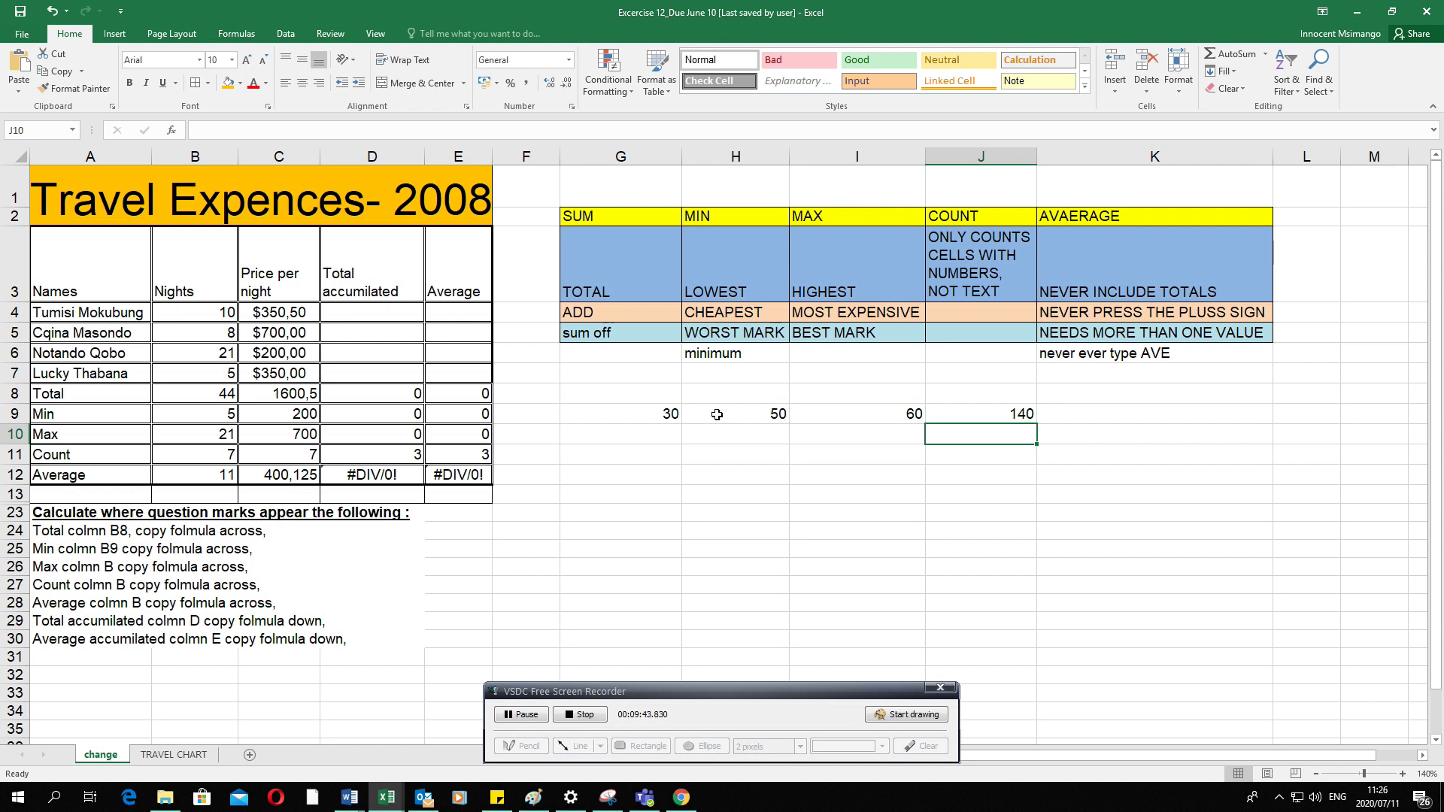
{"action": "left_click_drag", "start_coordinate": [632, 413], "coordinate": [813, 418]}
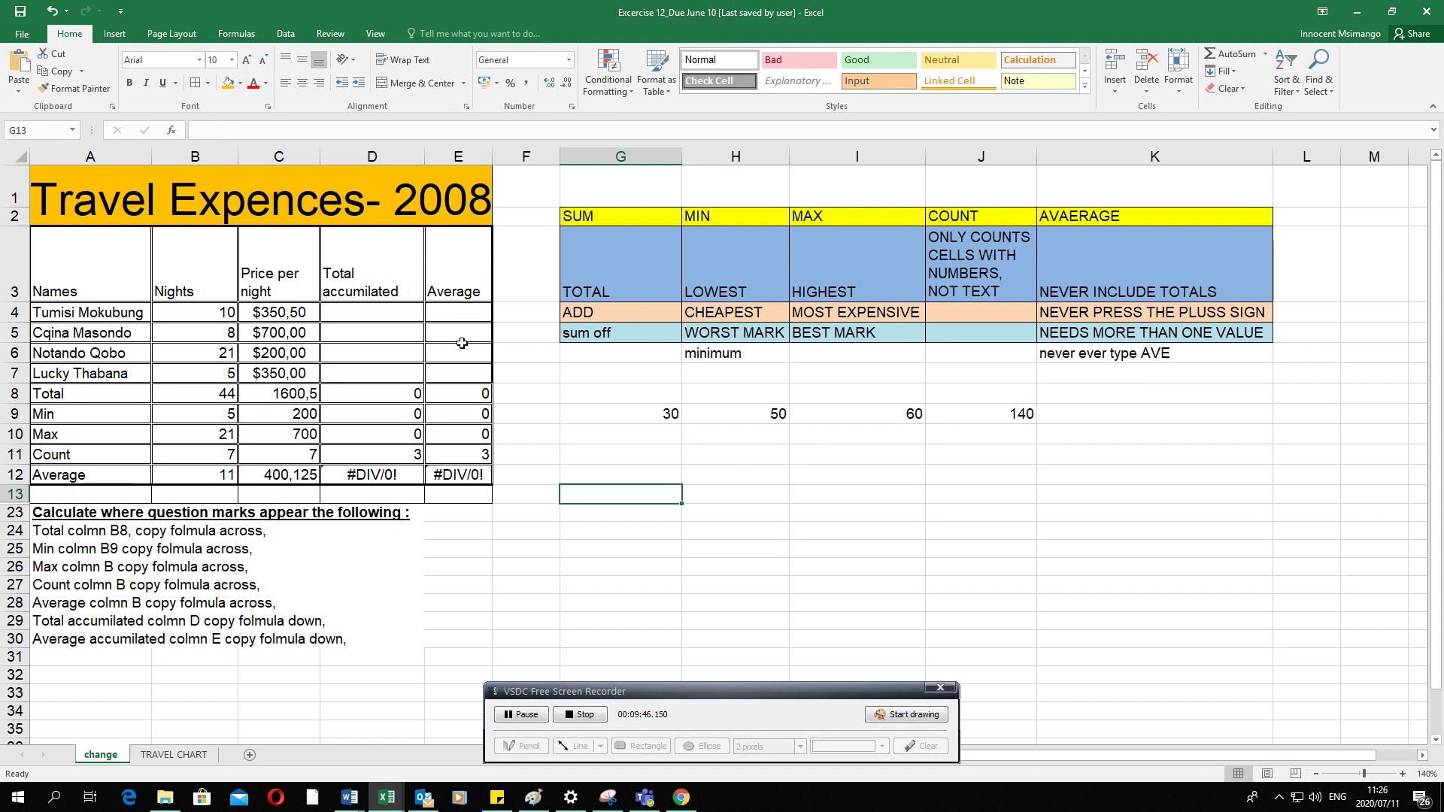
Multiply the nights by the price per night with the formula =(B4*C4) in cell D4.
{"action": "left_click", "coordinate": [380, 314]}
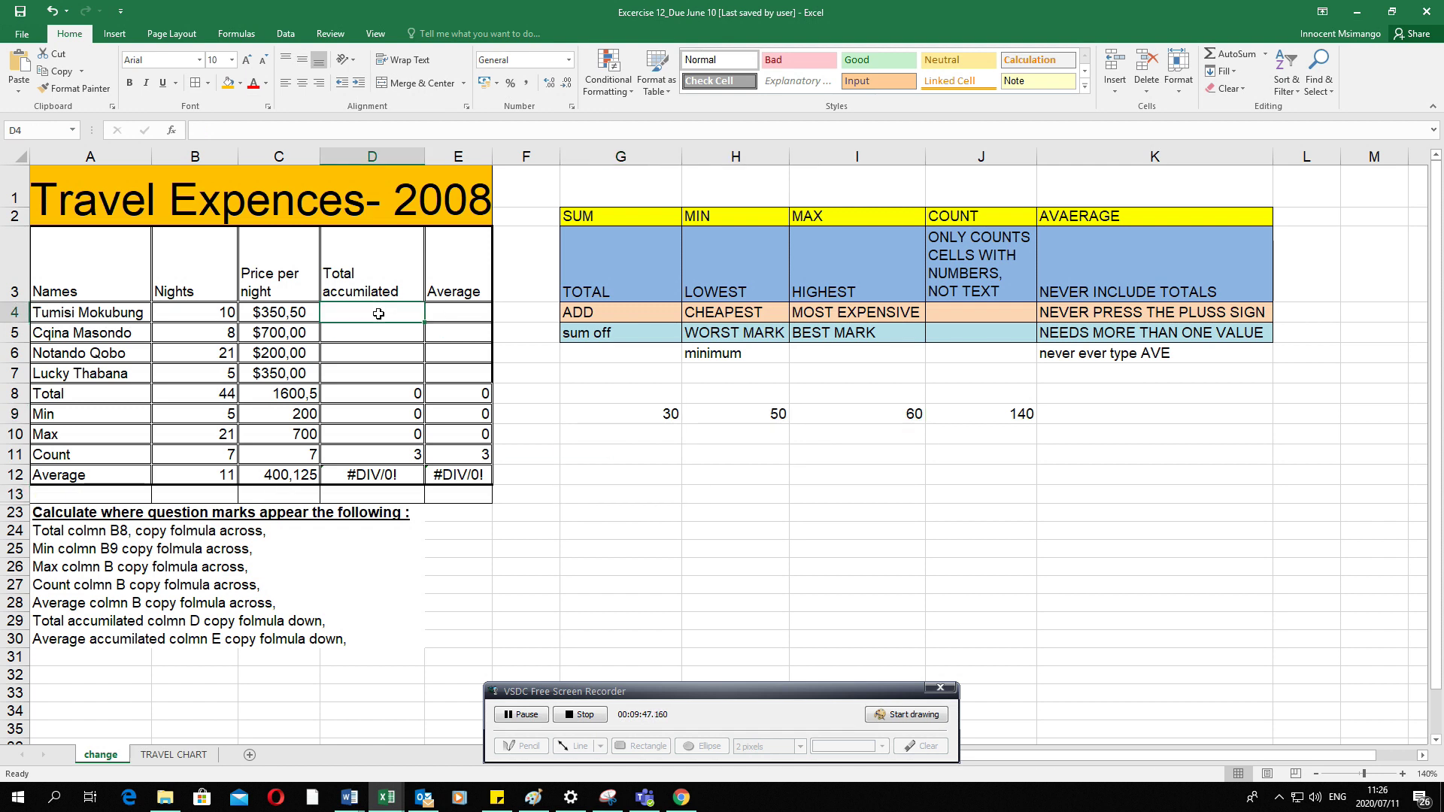
{"action": "left_click", "coordinate": [176, 308]}
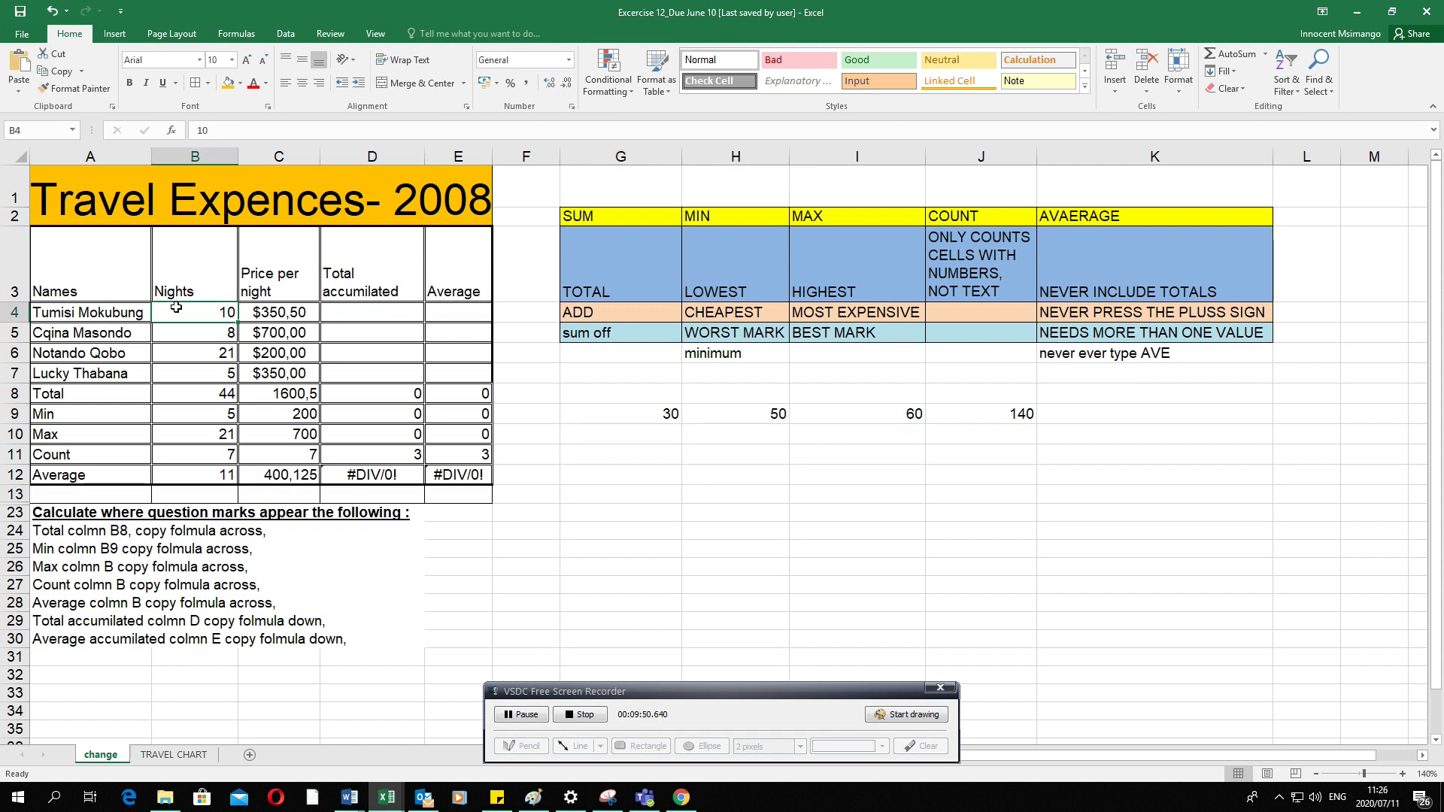
{"action": "left_click", "coordinate": [299, 313]}
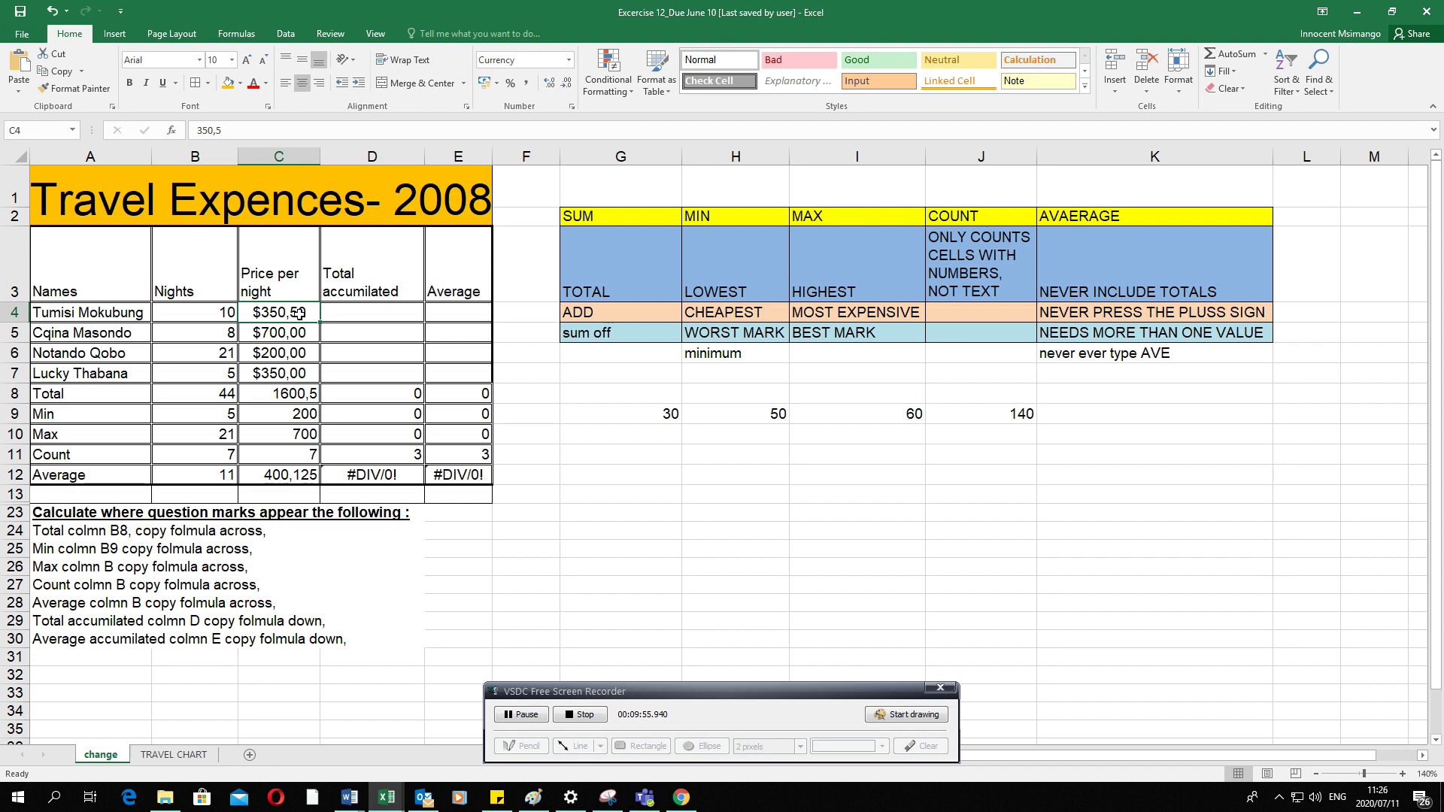
{"action": "left_click", "coordinate": [209, 314]}
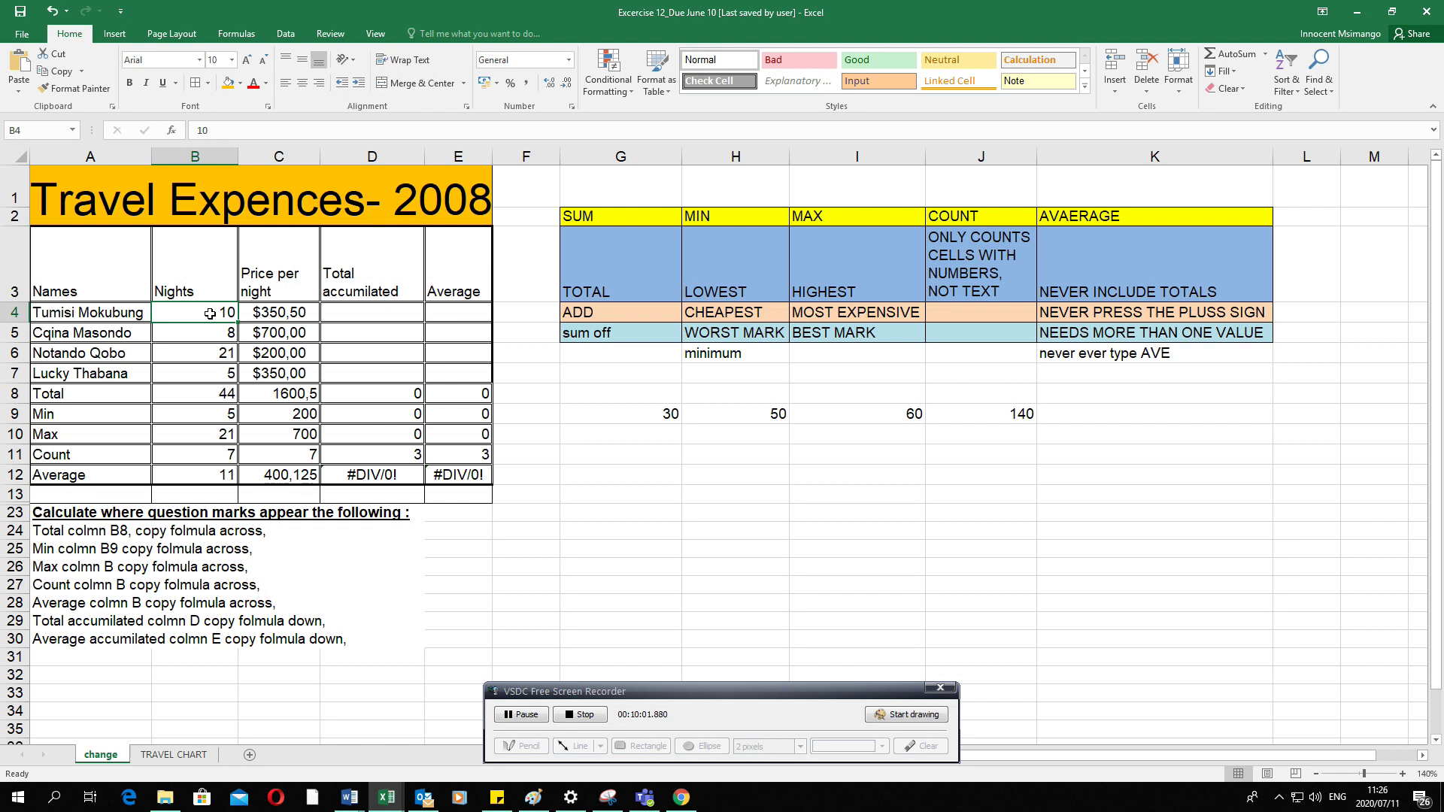
{"action": "left_click", "coordinate": [337, 313]}
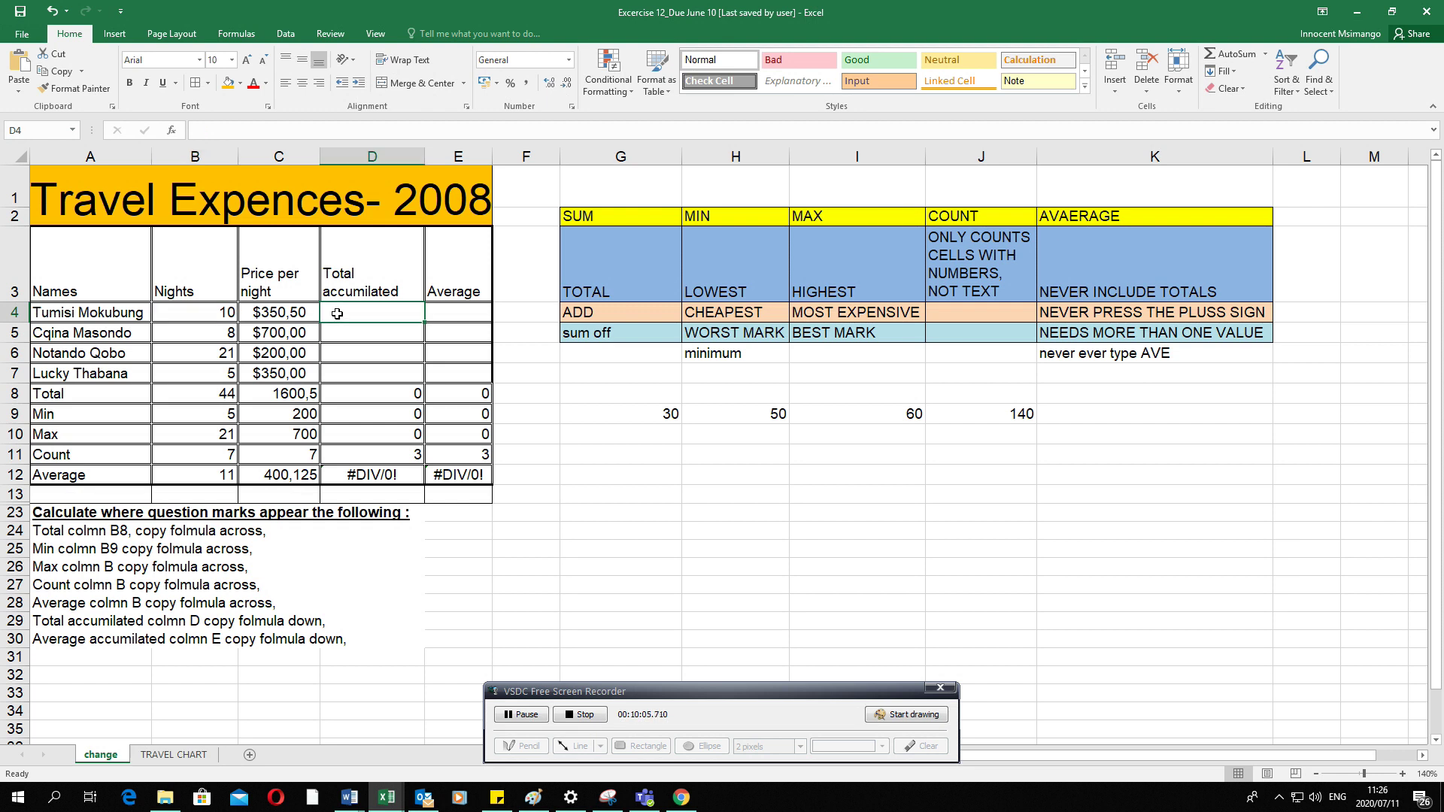
{"action": "type", "text": "="}
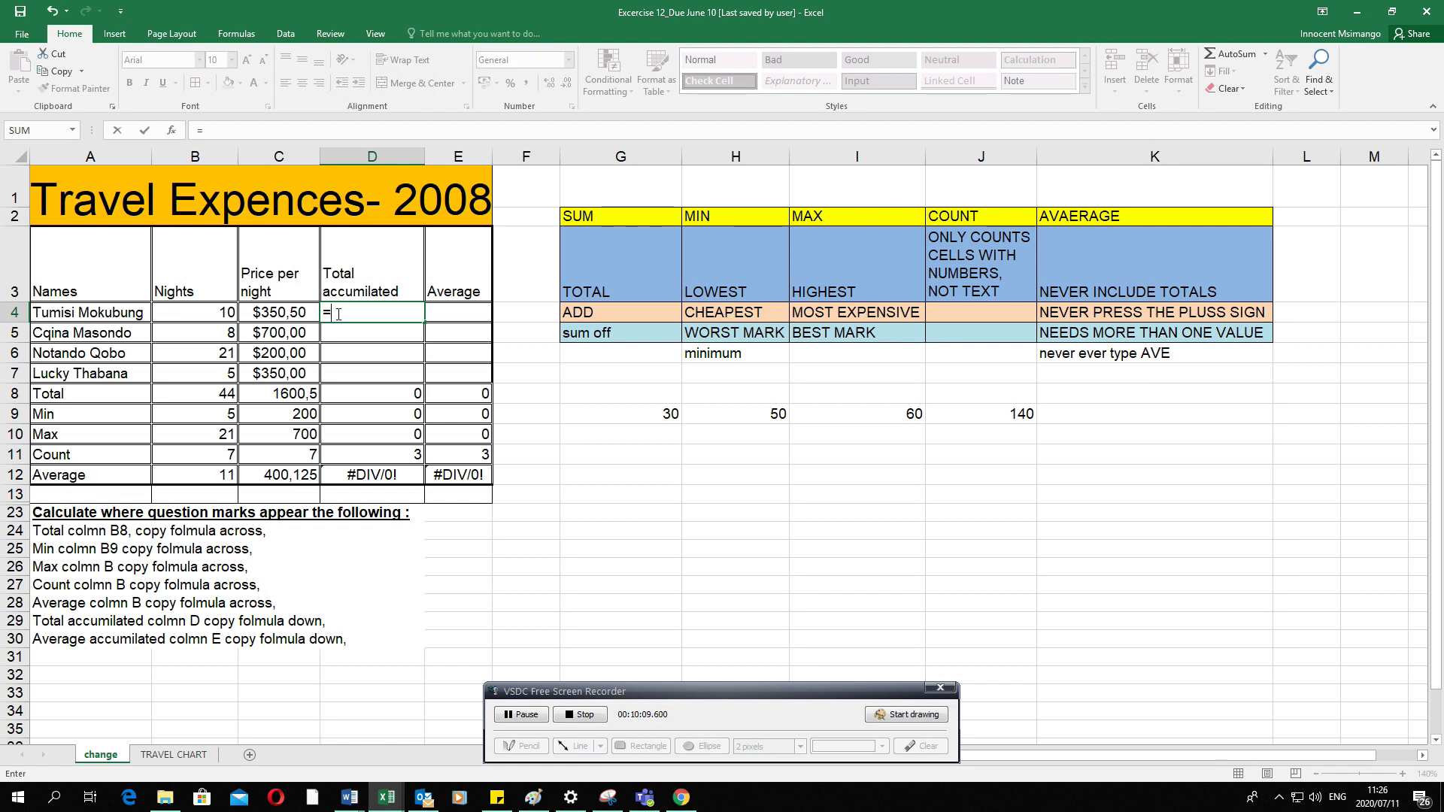
{"action": "type", "text": "("}
{"action": "left_click", "coordinate": [223, 312]}
{"action": "type", "text": "*"}
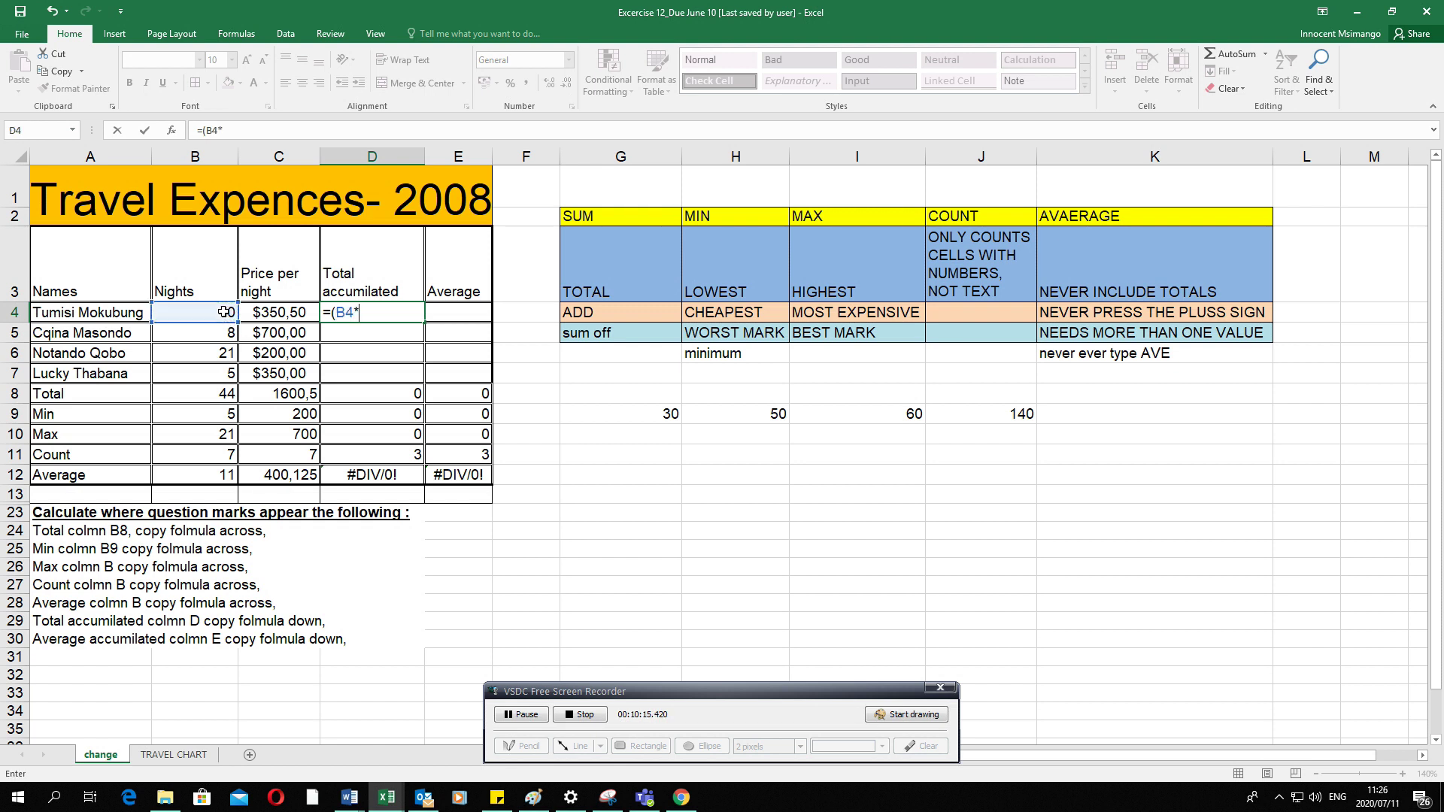
{"action": "left_click", "coordinate": [276, 312]}
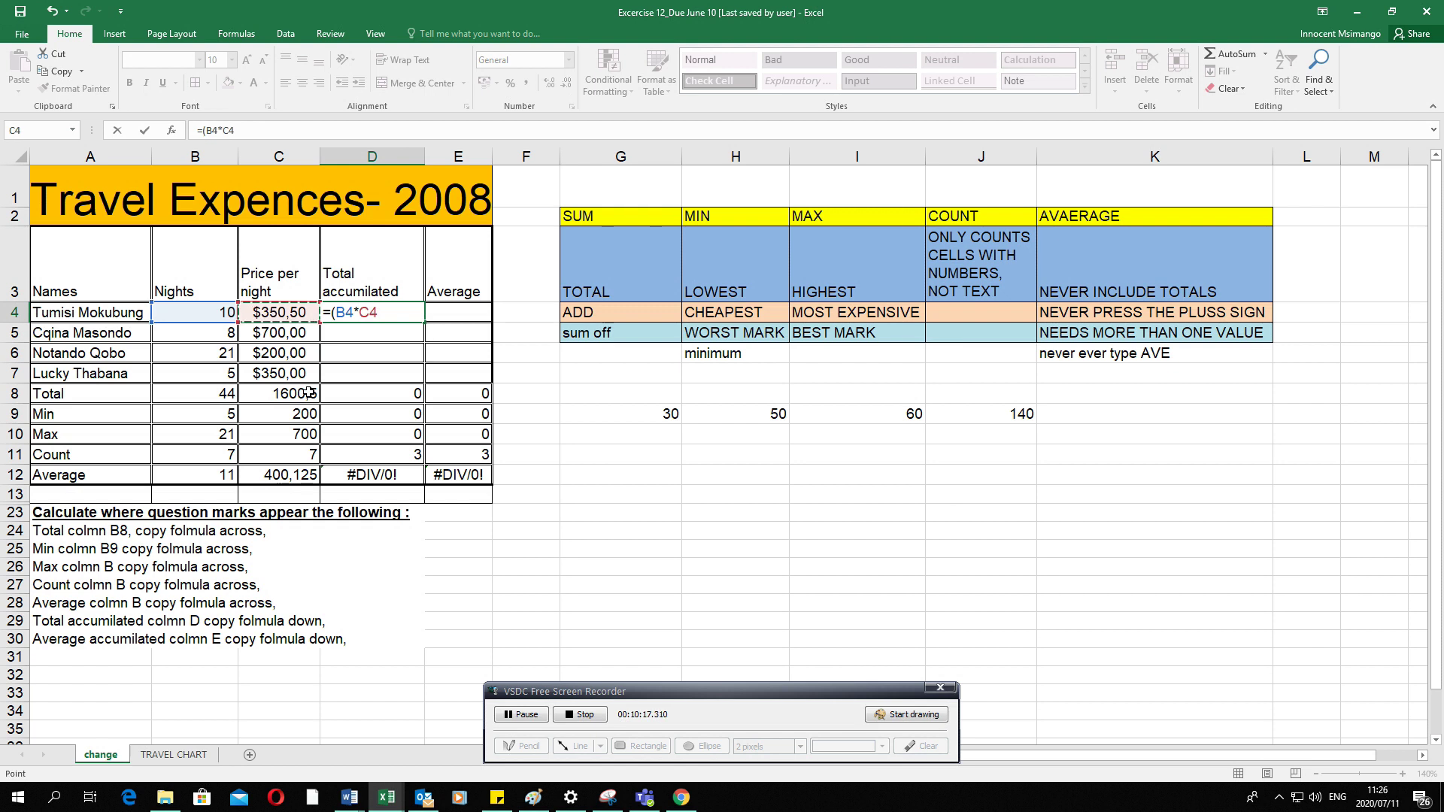
{"action": "type", "text": ")"}
{"action": "key", "text": "Return"}
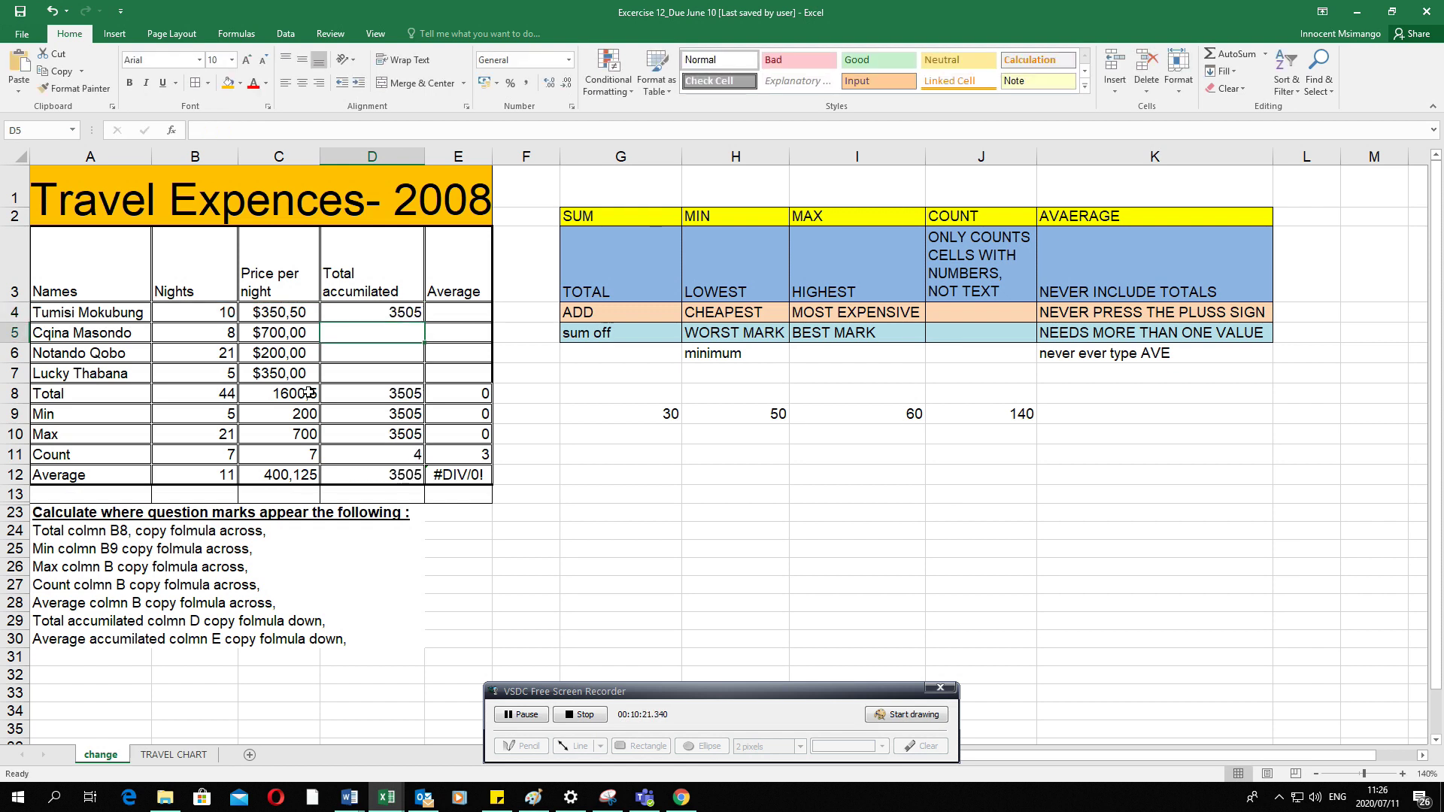
Examine the multiplication formula in cell D4 and undo its accidental replacement with a reference to D5.
{"action": "left_click", "coordinate": [379, 318]}
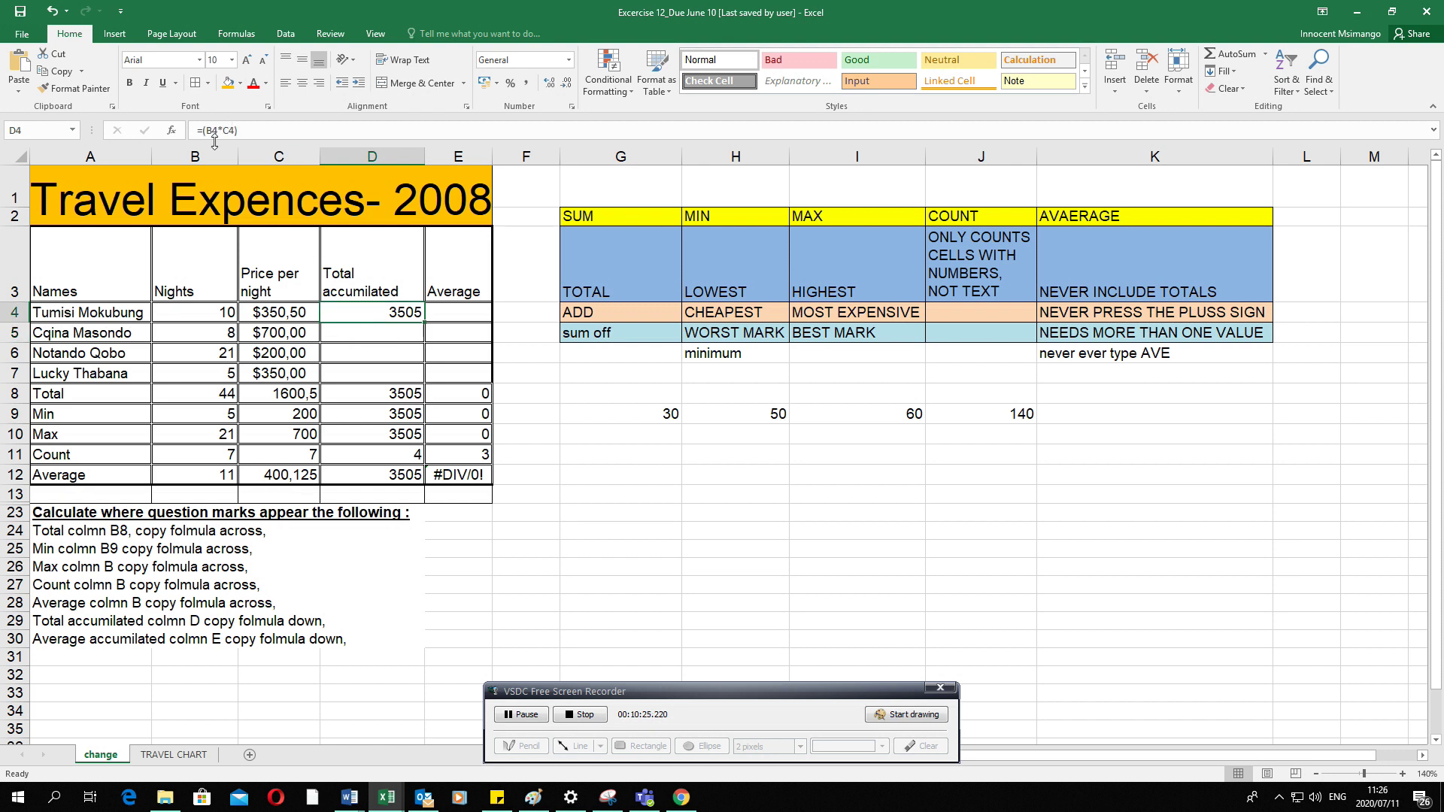
{"action": "left_click_drag", "start_coordinate": [254, 131], "coordinate": [199, 131]}
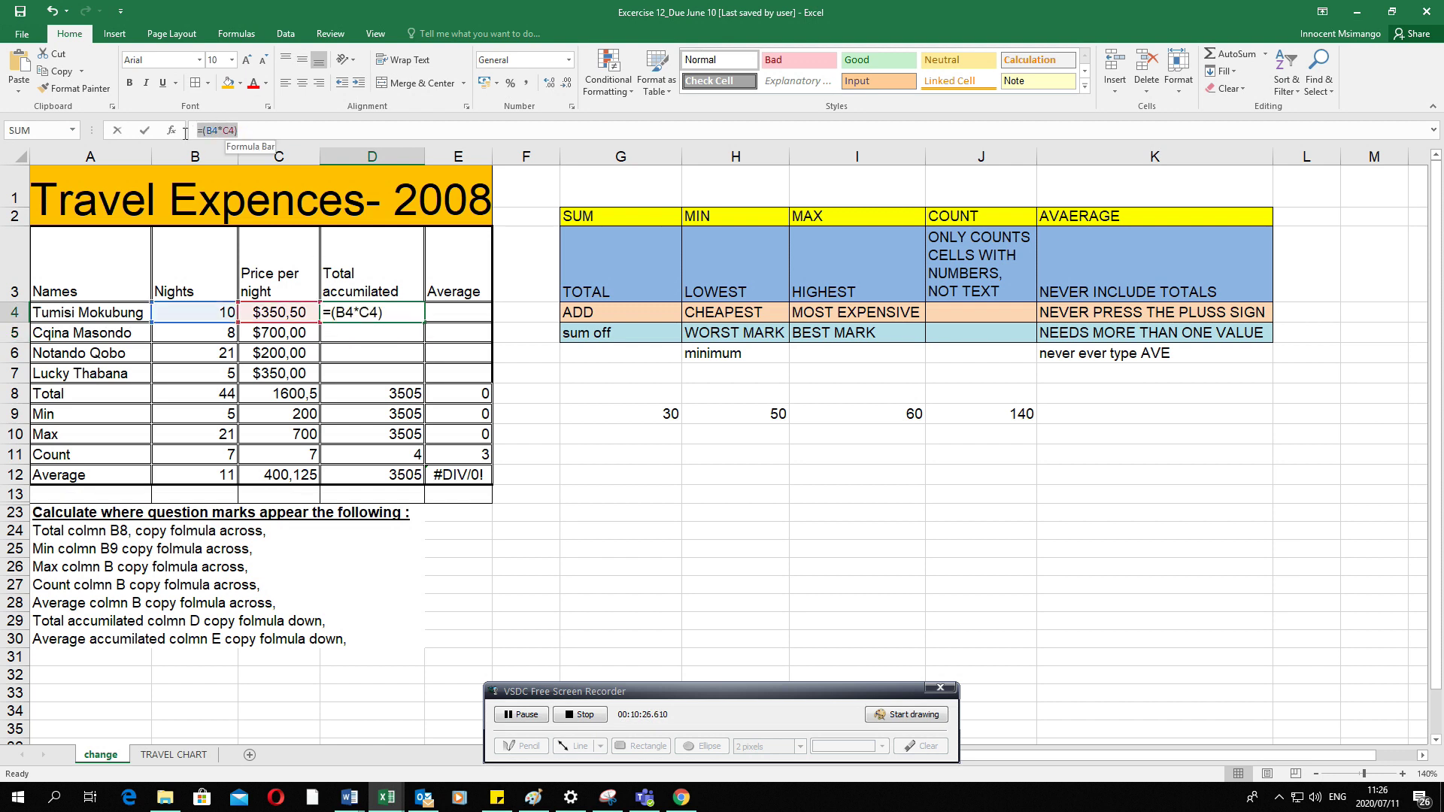
{"action": "left_click", "coordinate": [385, 337]}
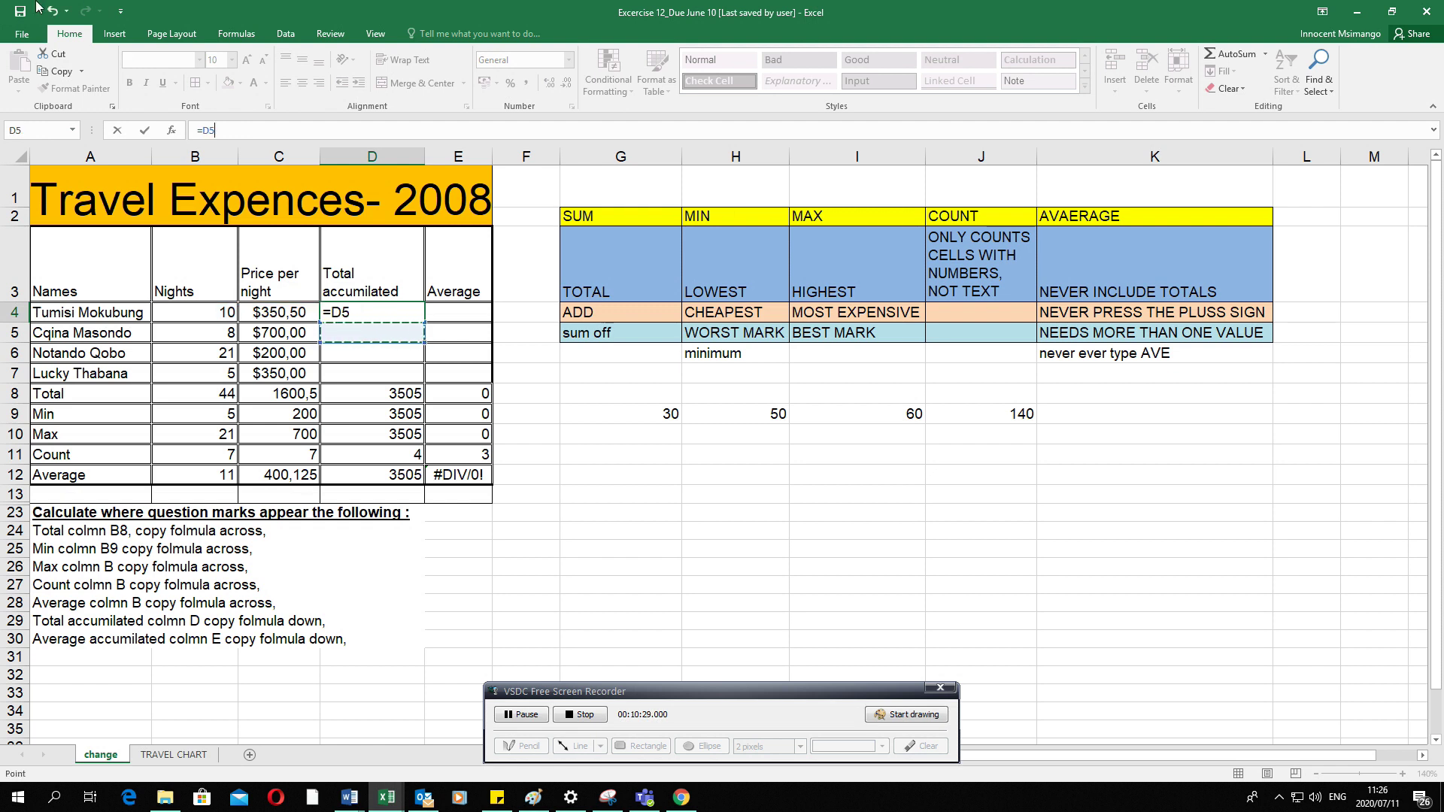
{"action": "left_click", "coordinate": [61, 9]}
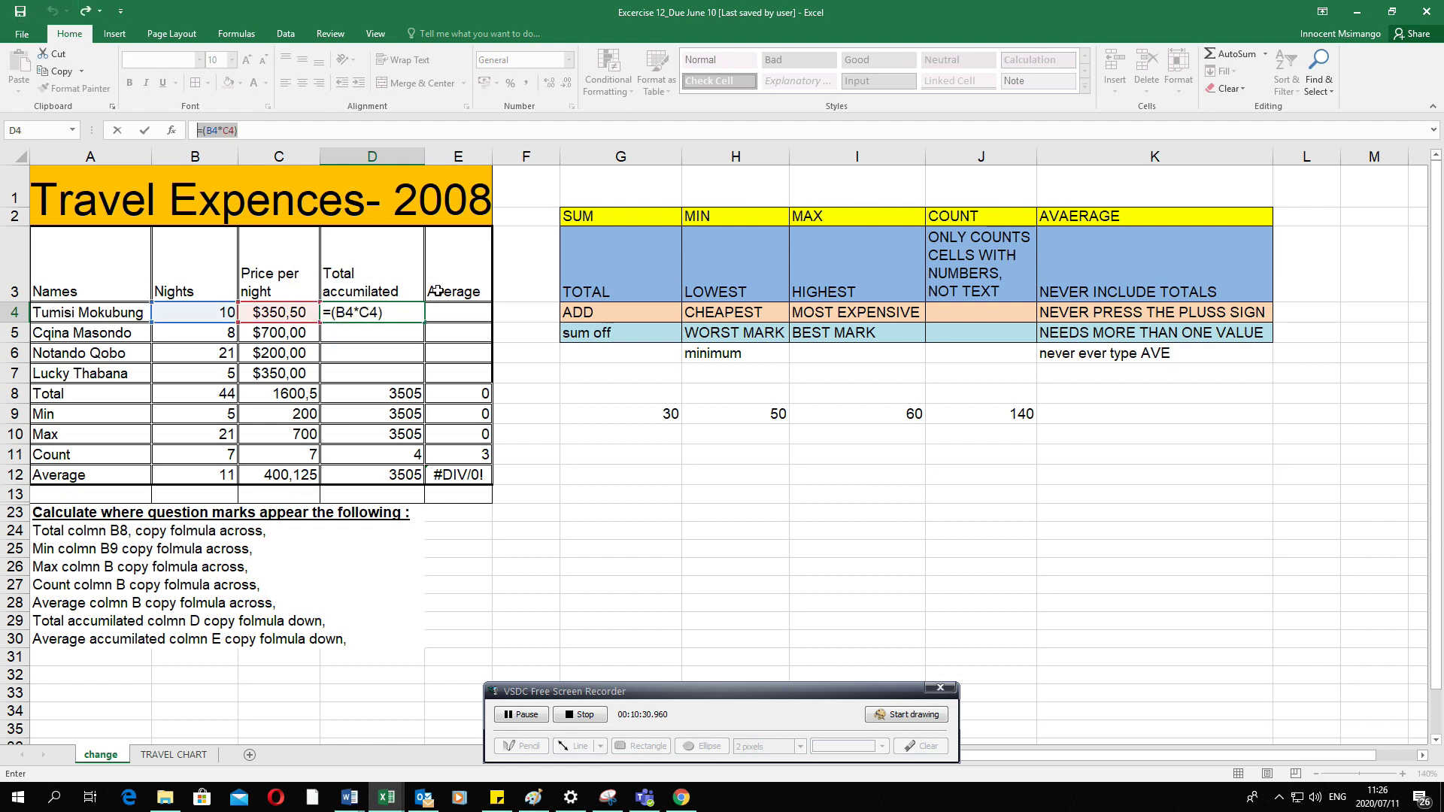
{"action": "left_click", "coordinate": [406, 322]}
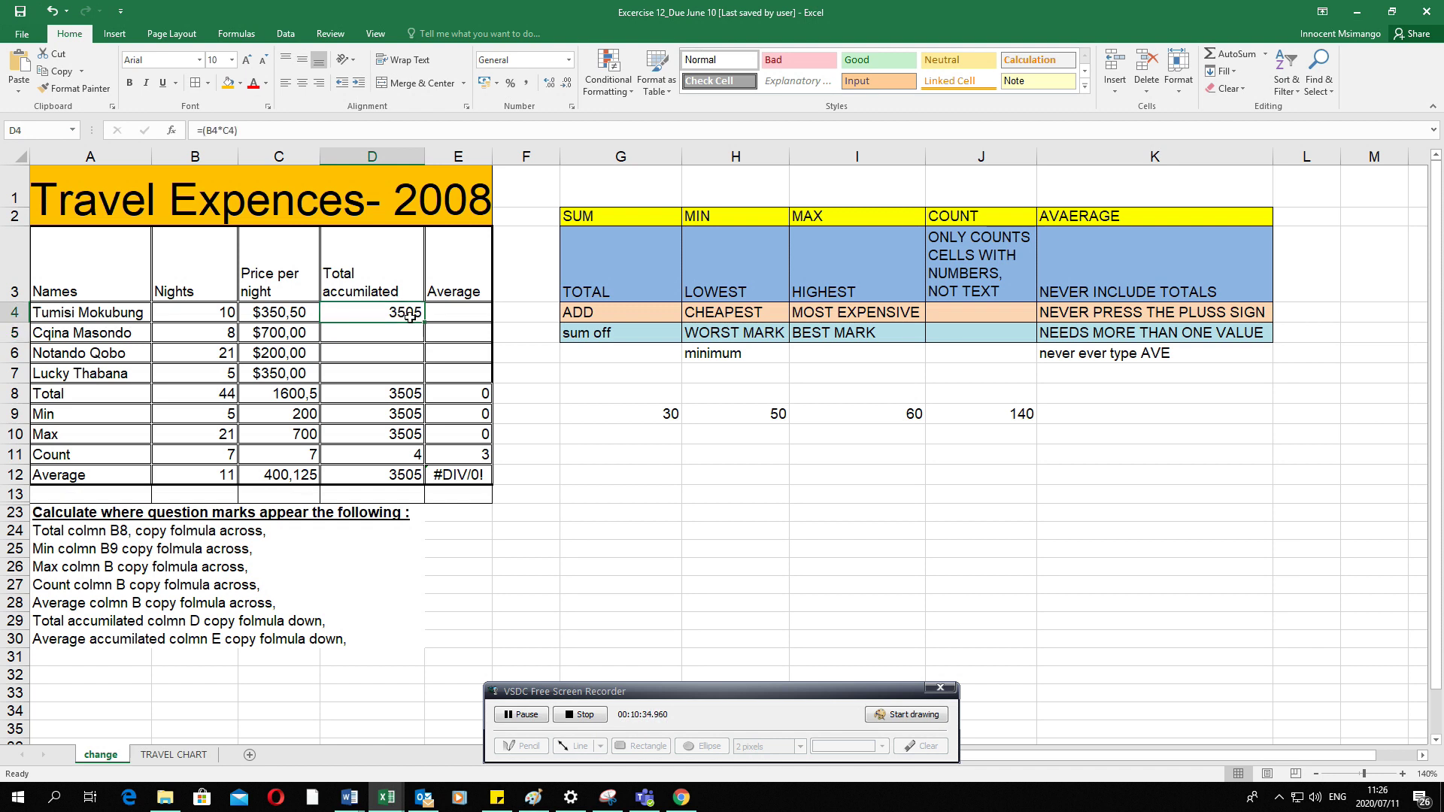
Copy the multiplication formula from D4 down to D7, then check the copied formula against row 7 and column C.
{"action": "left_click_drag", "start_coordinate": [425, 324], "coordinate": [425, 378]}
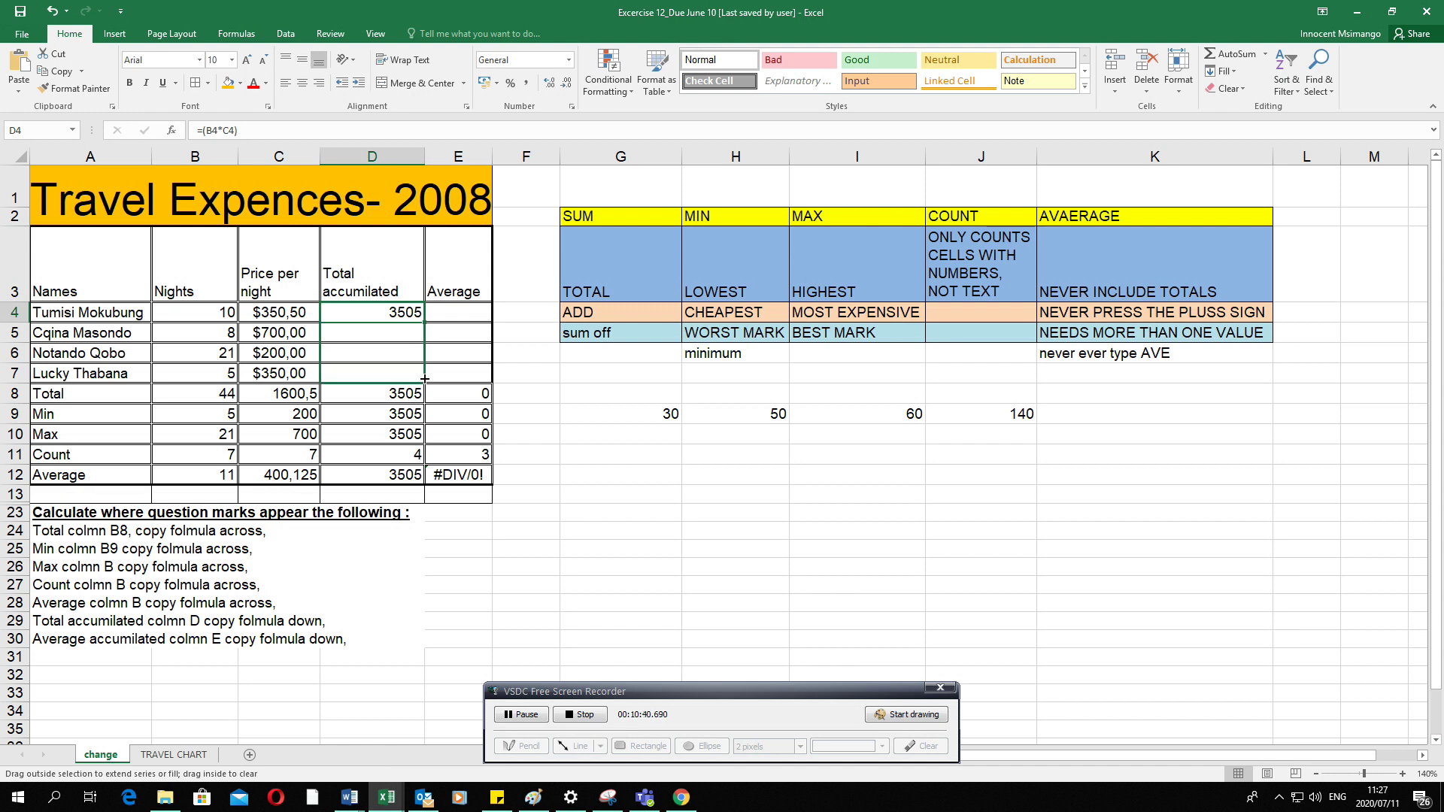
{"action": "left_click_drag", "start_coordinate": [425, 379], "coordinate": [425, 378]}
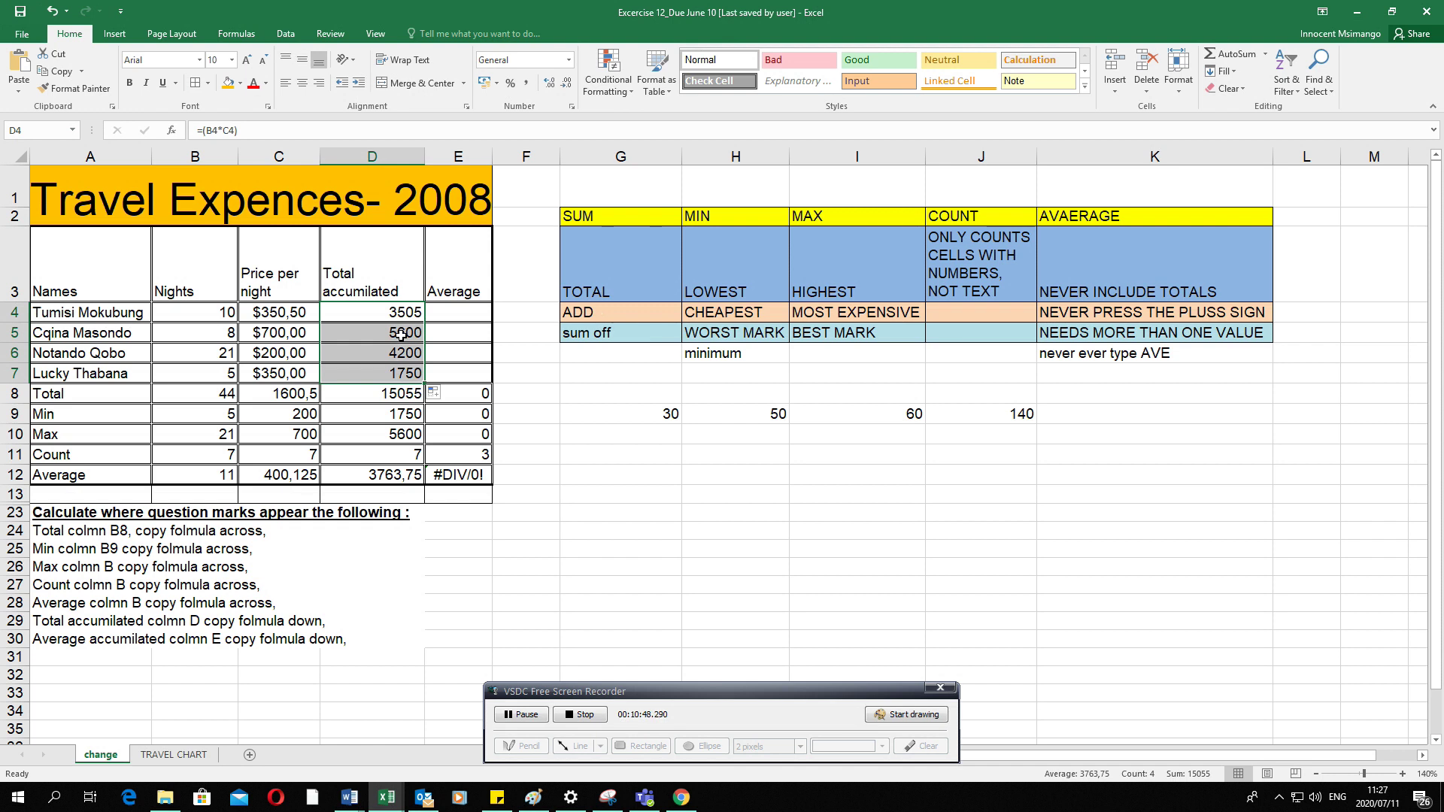
{"action": "left_click", "coordinate": [397, 372]}
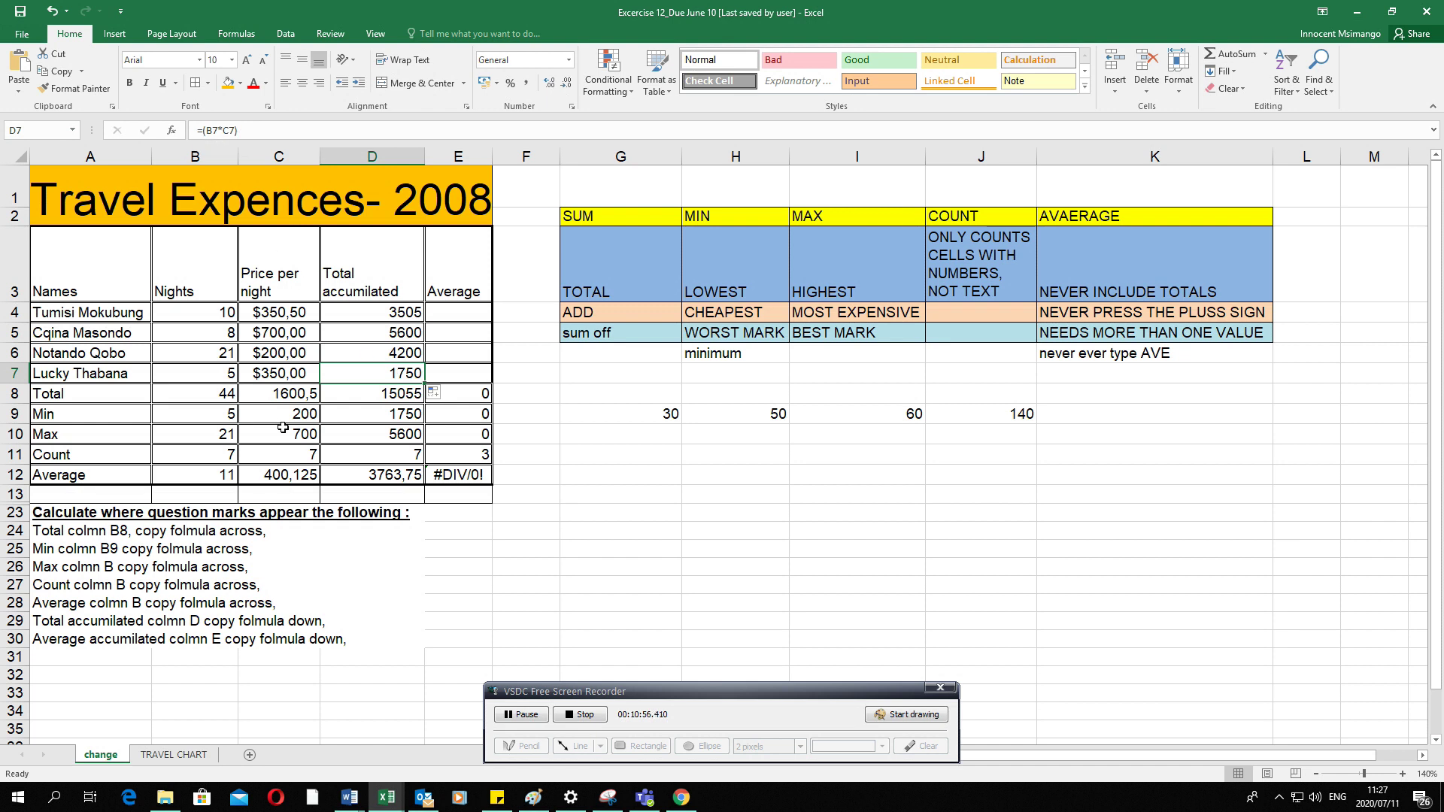
{"action": "left_click", "coordinate": [212, 157]}
{"action": "left_click", "coordinate": [14, 373]}
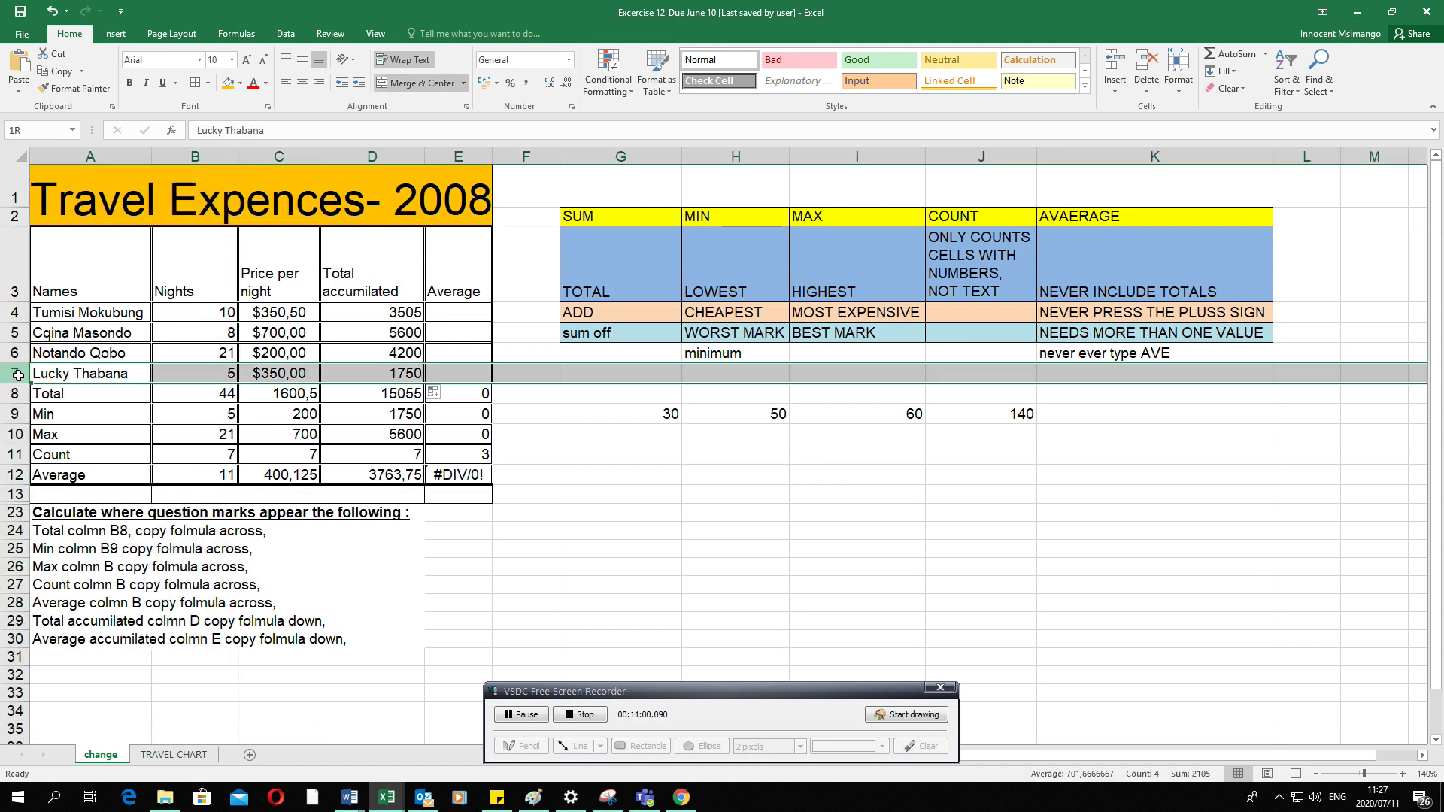
{"action": "left_click", "coordinate": [278, 155]}
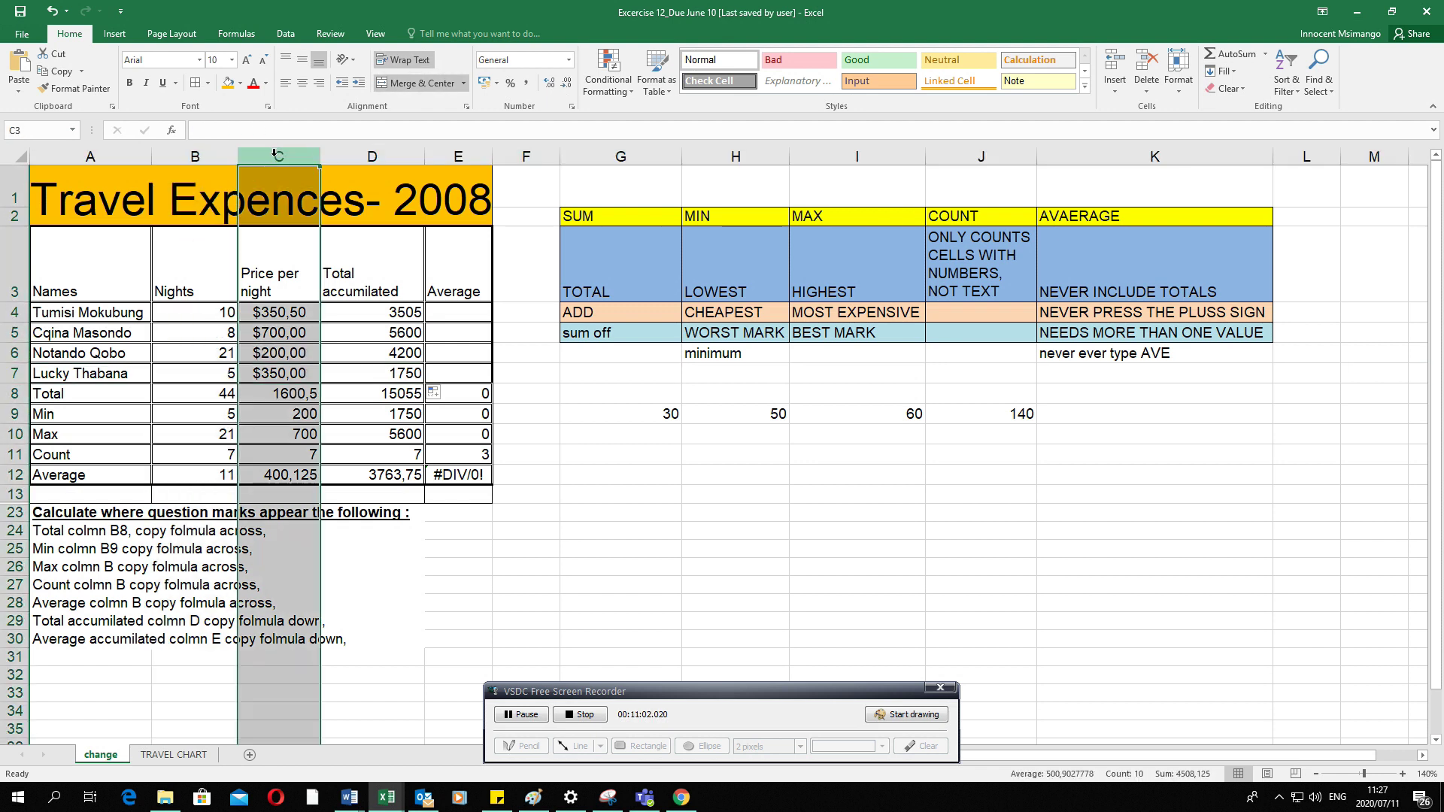
{"action": "left_click", "coordinate": [13, 373]}
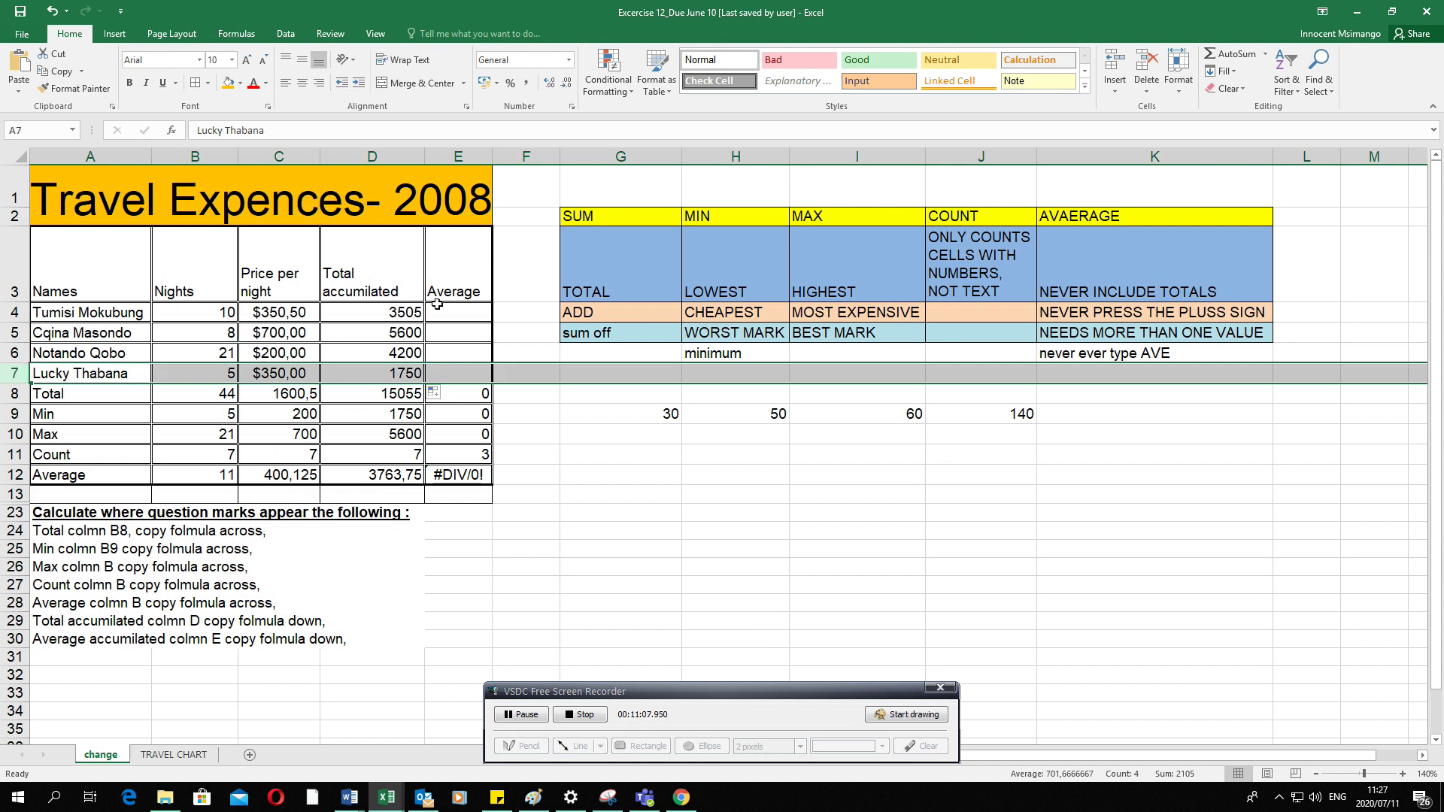
Replace the formula in cell D4 with the fixed number 3505.
{"action": "left_click", "coordinate": [410, 315]}
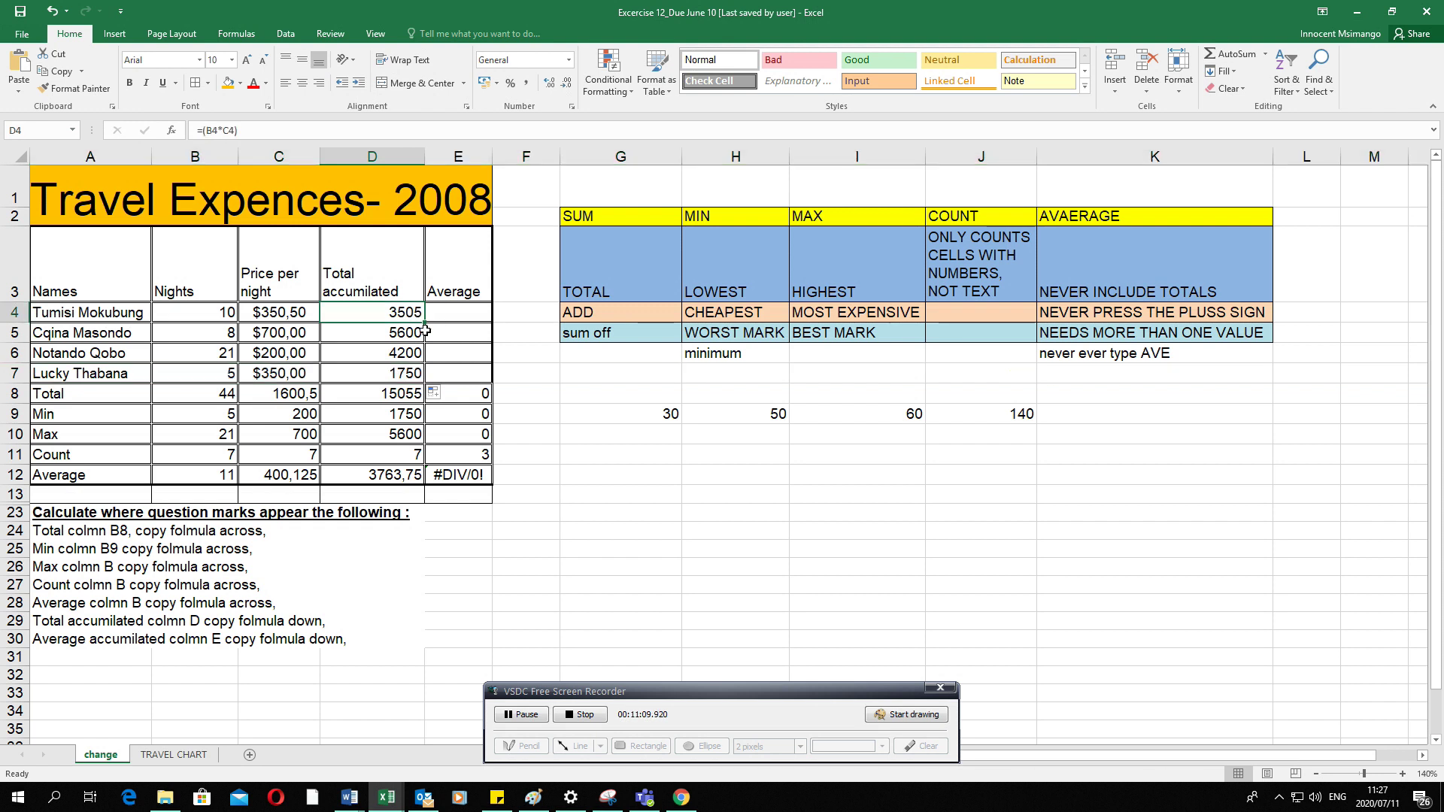
{"action": "type", "text": "3"}
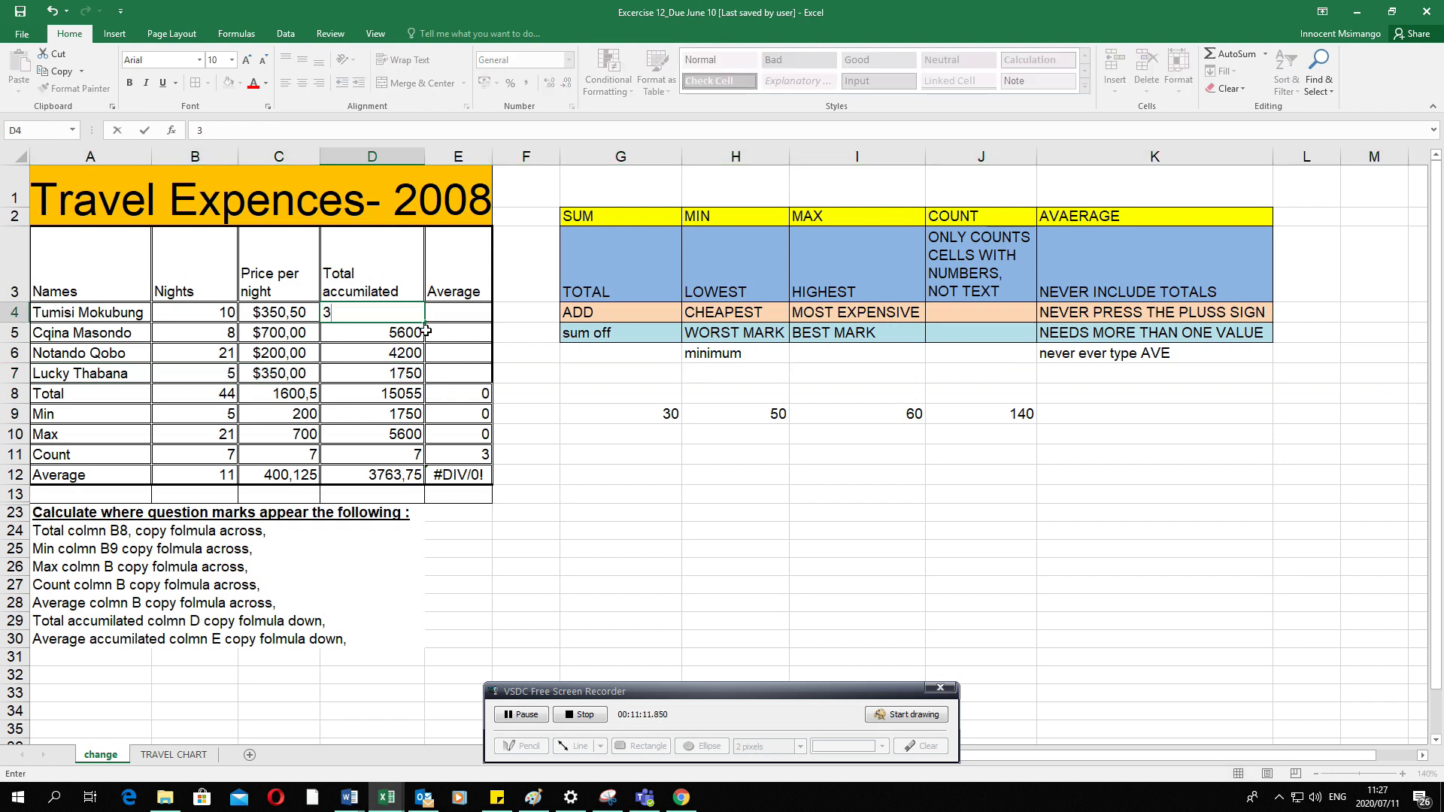
{"action": "type", "text": "505"}
{"action": "key", "text": "Return"}
Copy the fixed number in D4 down to D7, then undo and redo that copy to compare the results.
{"action": "left_click", "coordinate": [399, 310]}
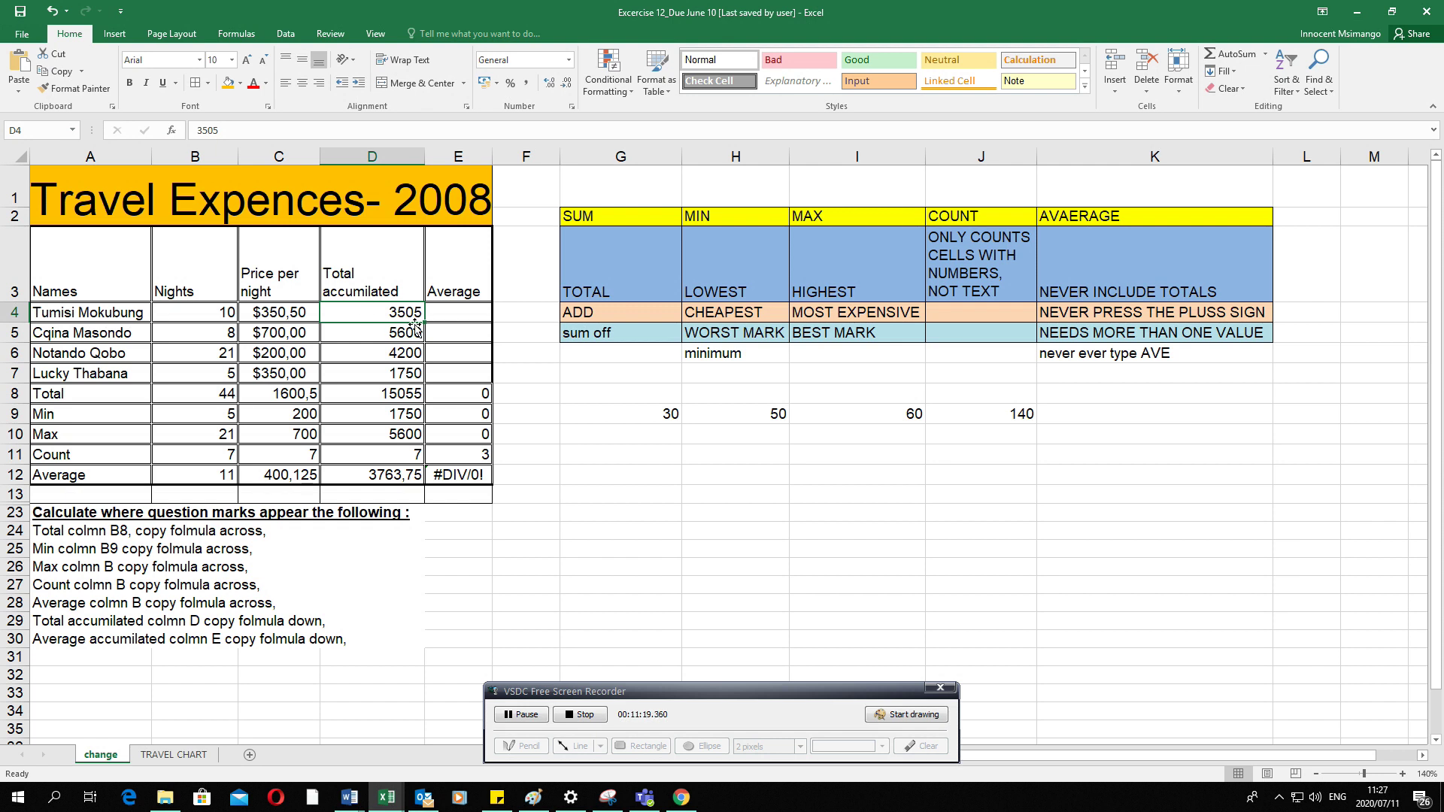
{"action": "left_click_drag", "start_coordinate": [427, 320], "coordinate": [425, 376]}
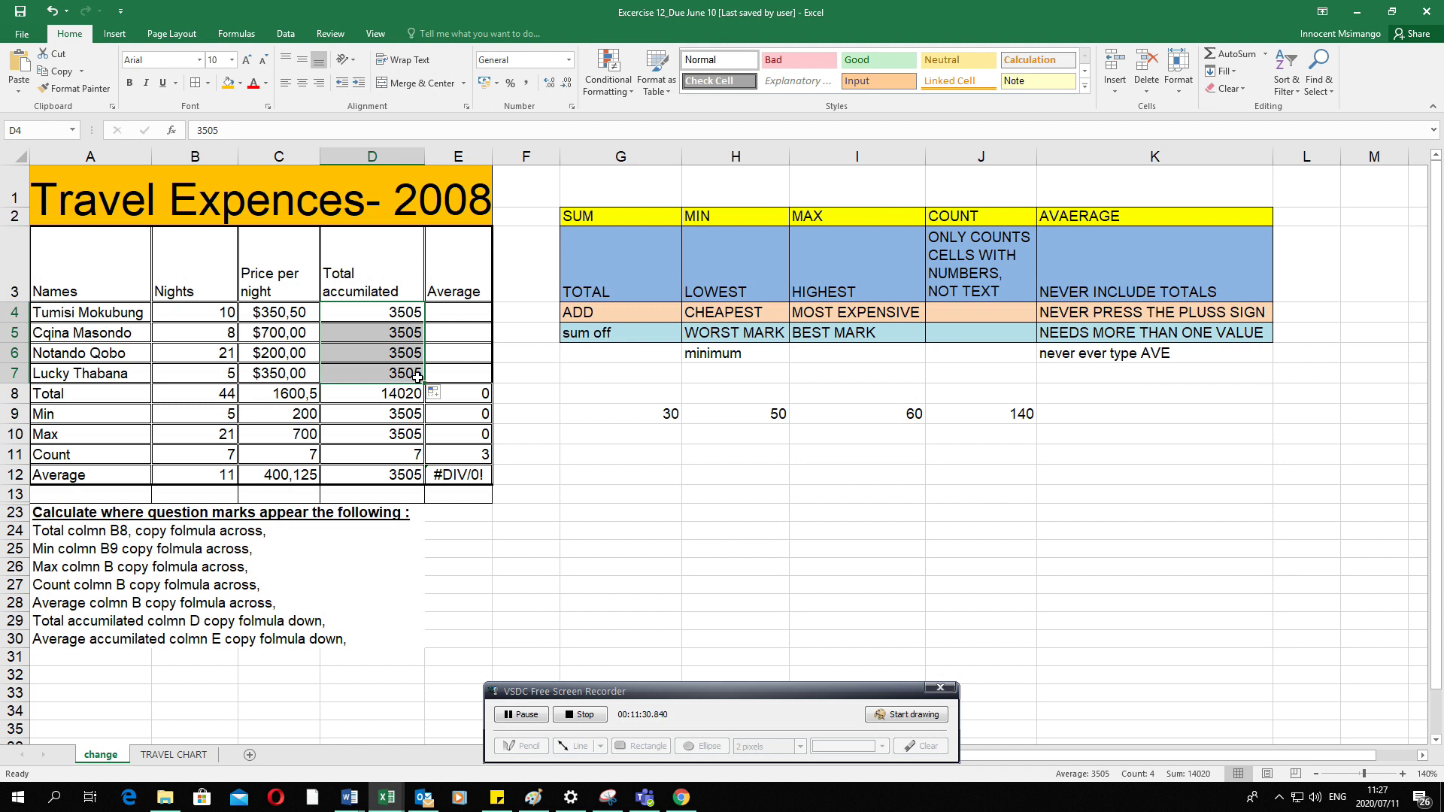
{"action": "left_click", "coordinate": [53, 10]}
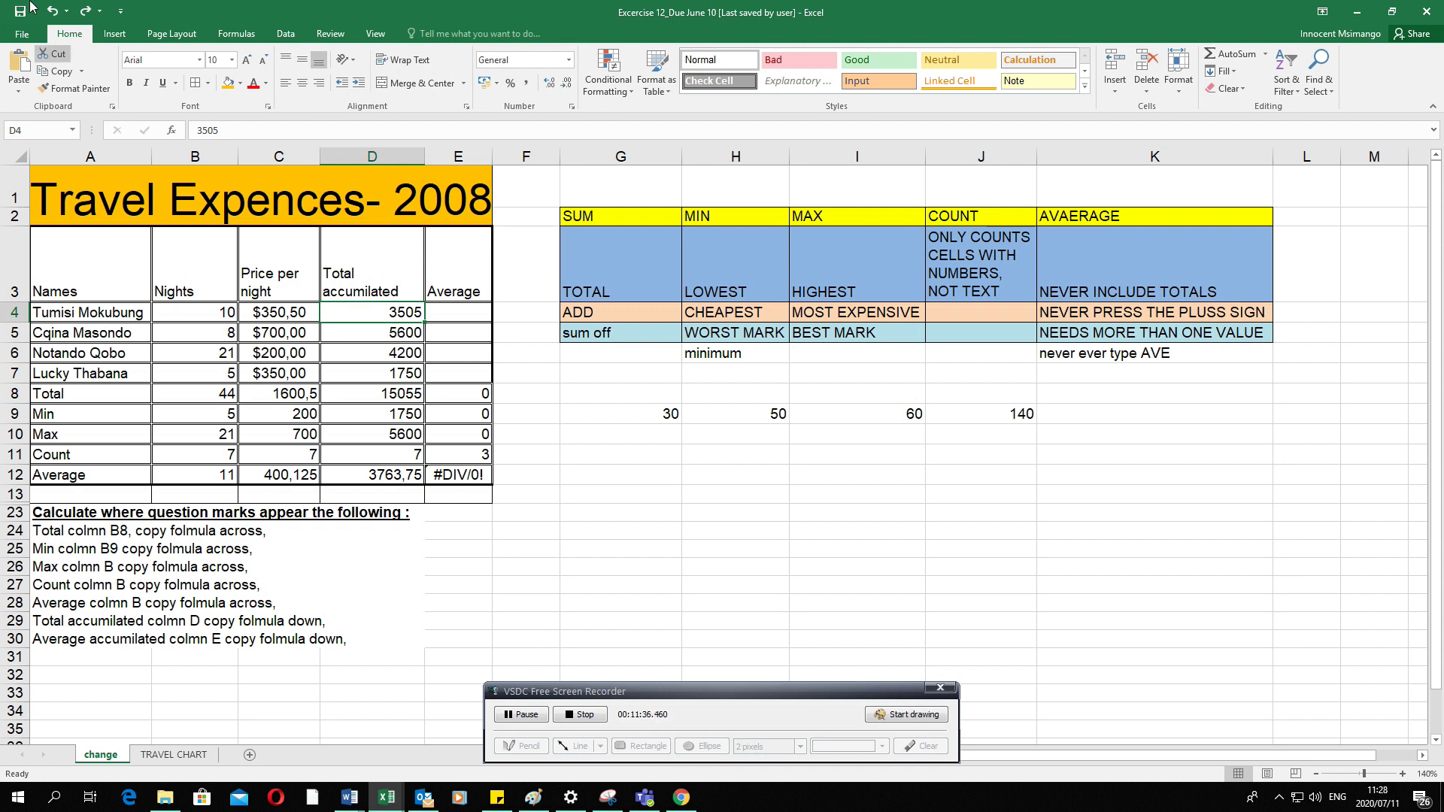
{"action": "left_click", "coordinate": [86, 11]}
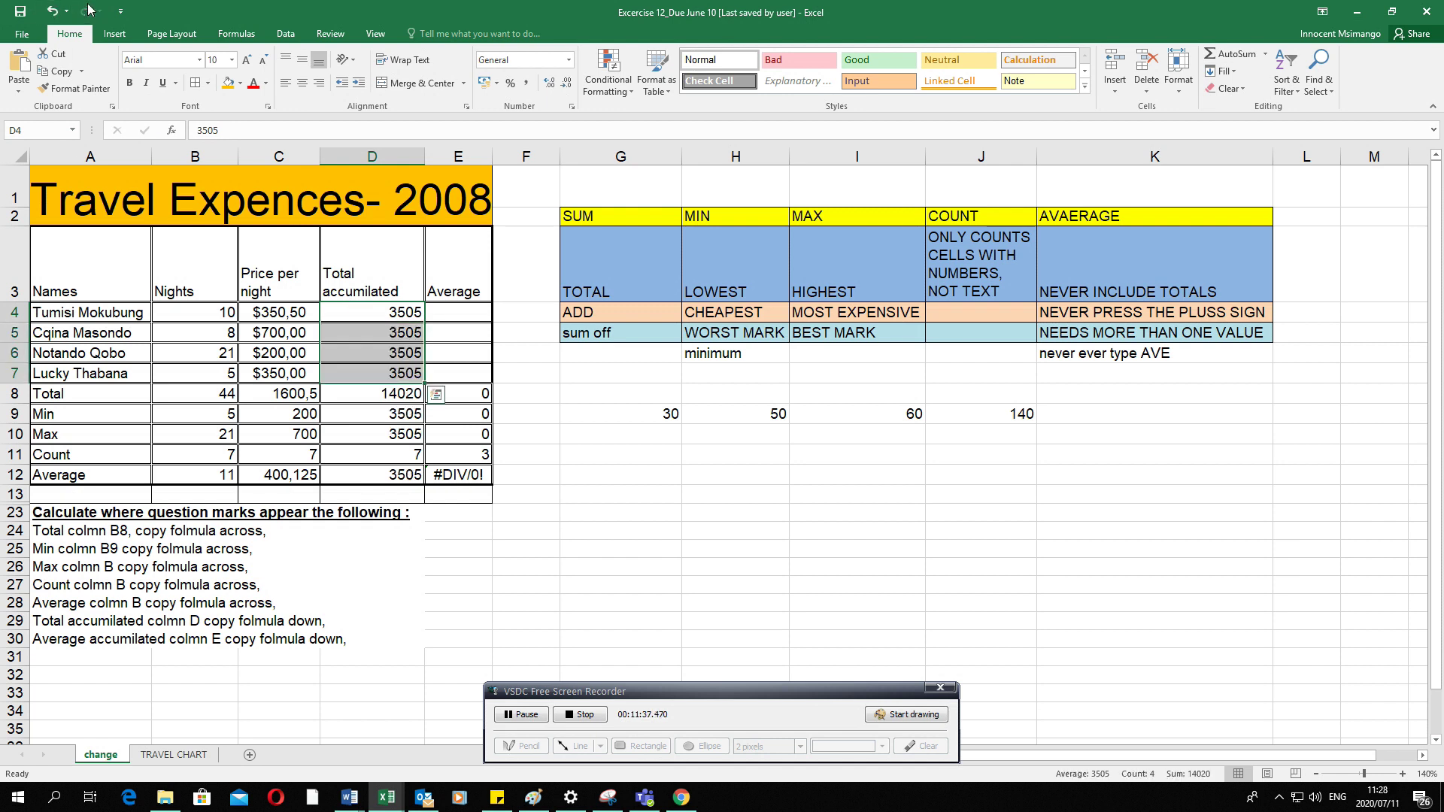
Set the nights in cell B4 to 15 to test the fixed totals in column D.
{"action": "left_click", "coordinate": [225, 310]}
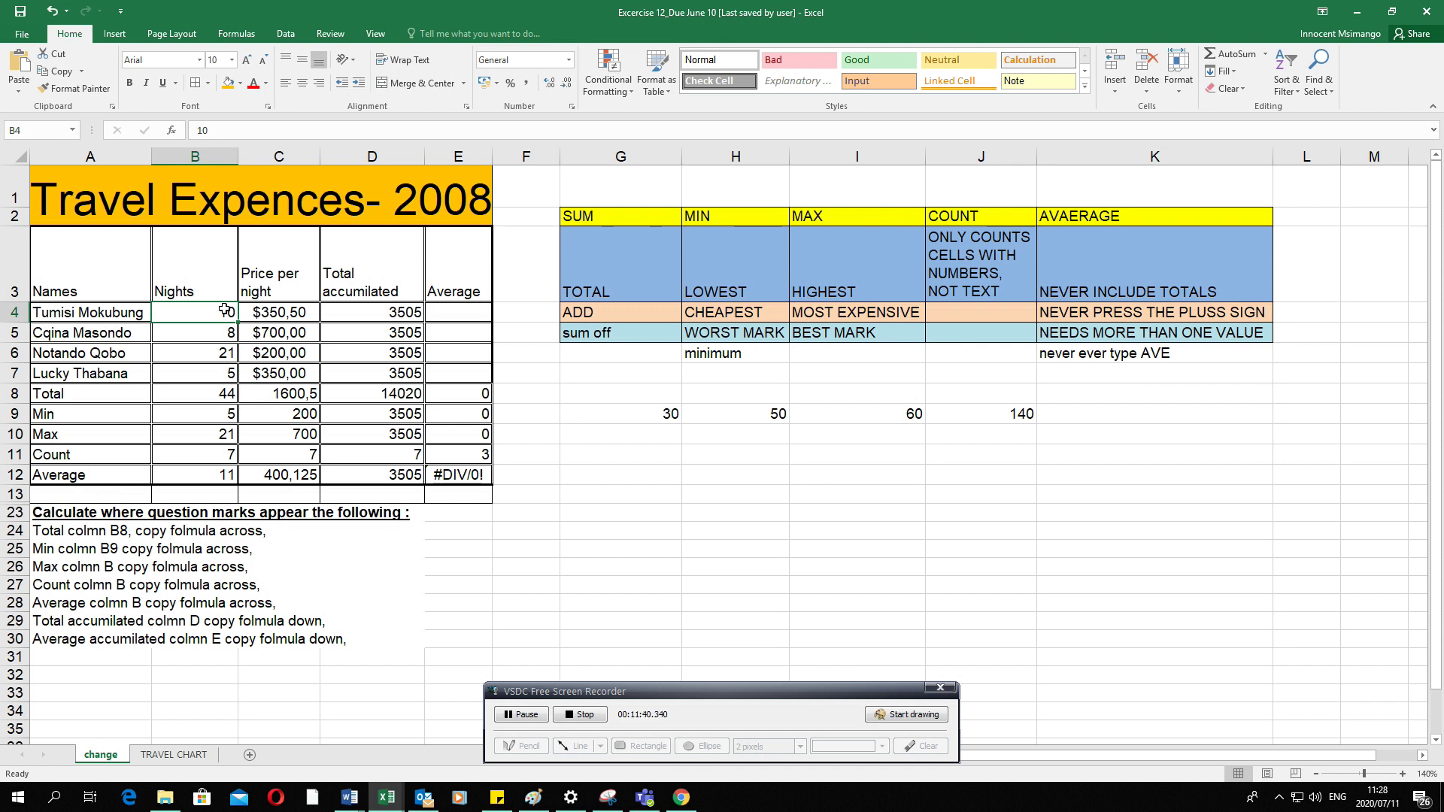
{"action": "type", "text": "15"}
{"action": "key", "text": "Return"}
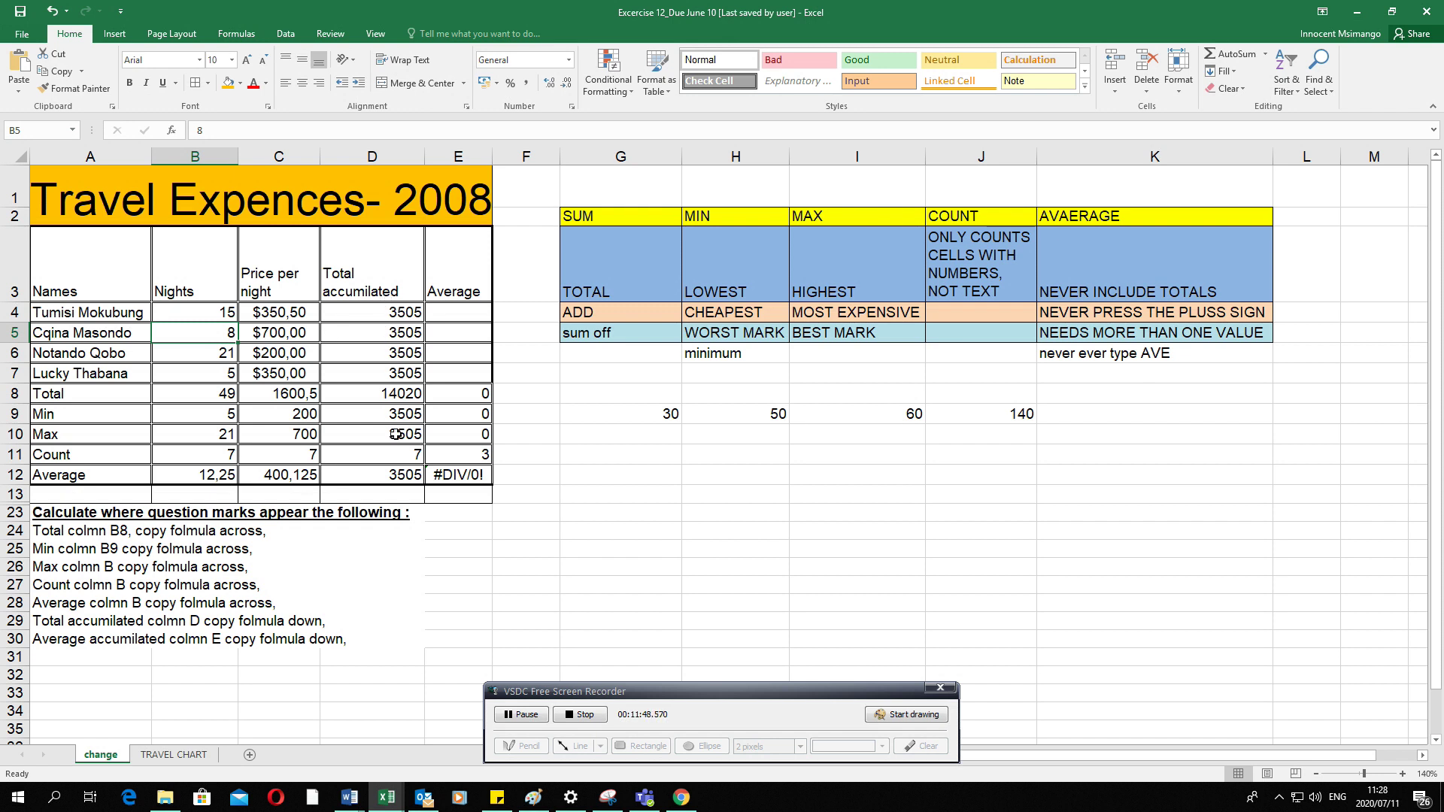
Undo the nights change, the copied fixed numbers and the earlier fill until D4 holds its multiplication formula again.
{"action": "left_click", "coordinate": [49, 11]}
{"action": "left_click", "coordinate": [50, 12]}
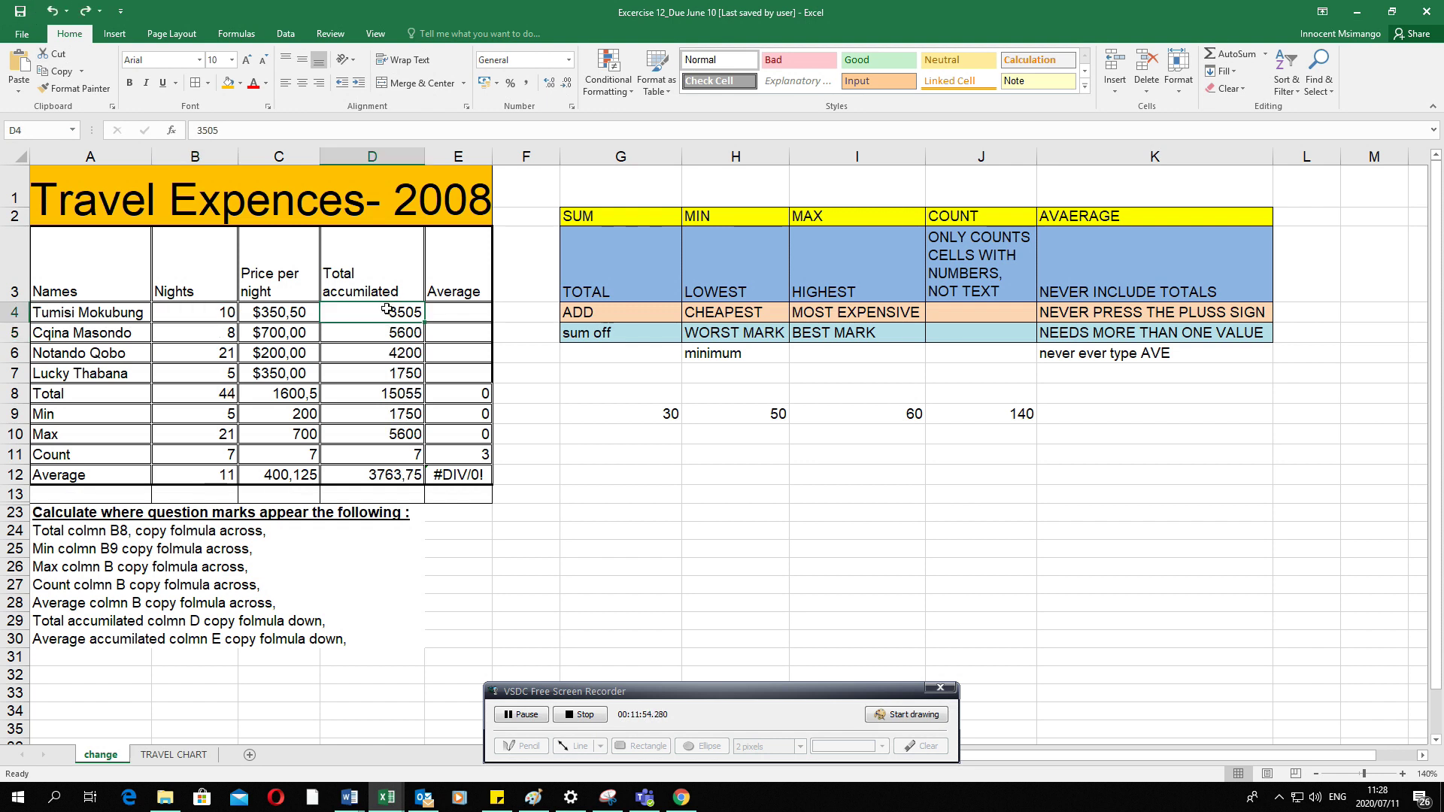
{"action": "left_click", "coordinate": [45, 9]}
{"action": "left_click", "coordinate": [47, 9]}
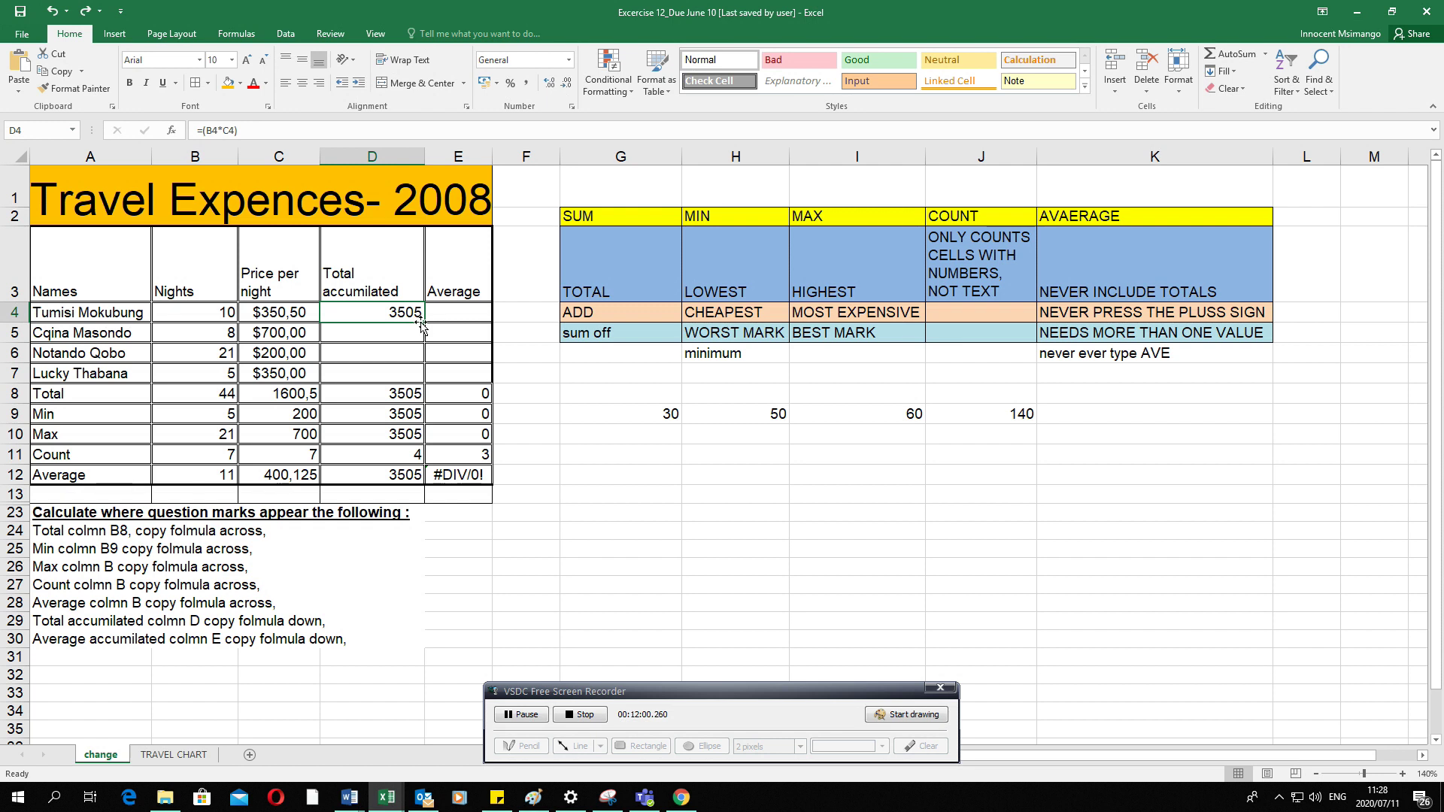
Copy the formula =(B4*C4) from D4 down to D7 and check the total, min, max and count cells below.
{"action": "left_click_drag", "start_coordinate": [424, 322], "coordinate": [417, 376]}
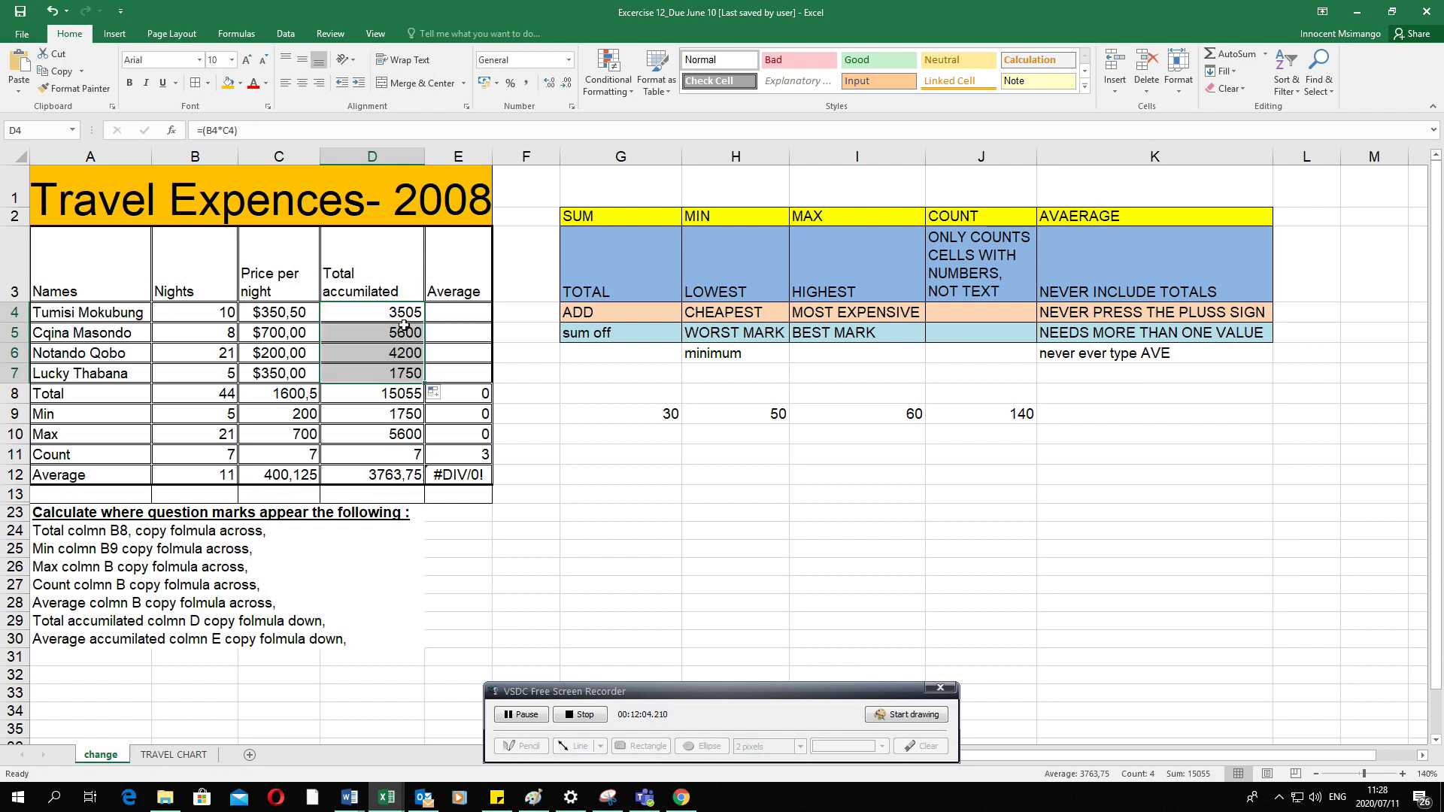
{"action": "left_click", "coordinate": [404, 399]}
{"action": "left_click", "coordinate": [404, 414]}
{"action": "left_click", "coordinate": [406, 434]}
{"action": "left_click", "coordinate": [406, 448]}
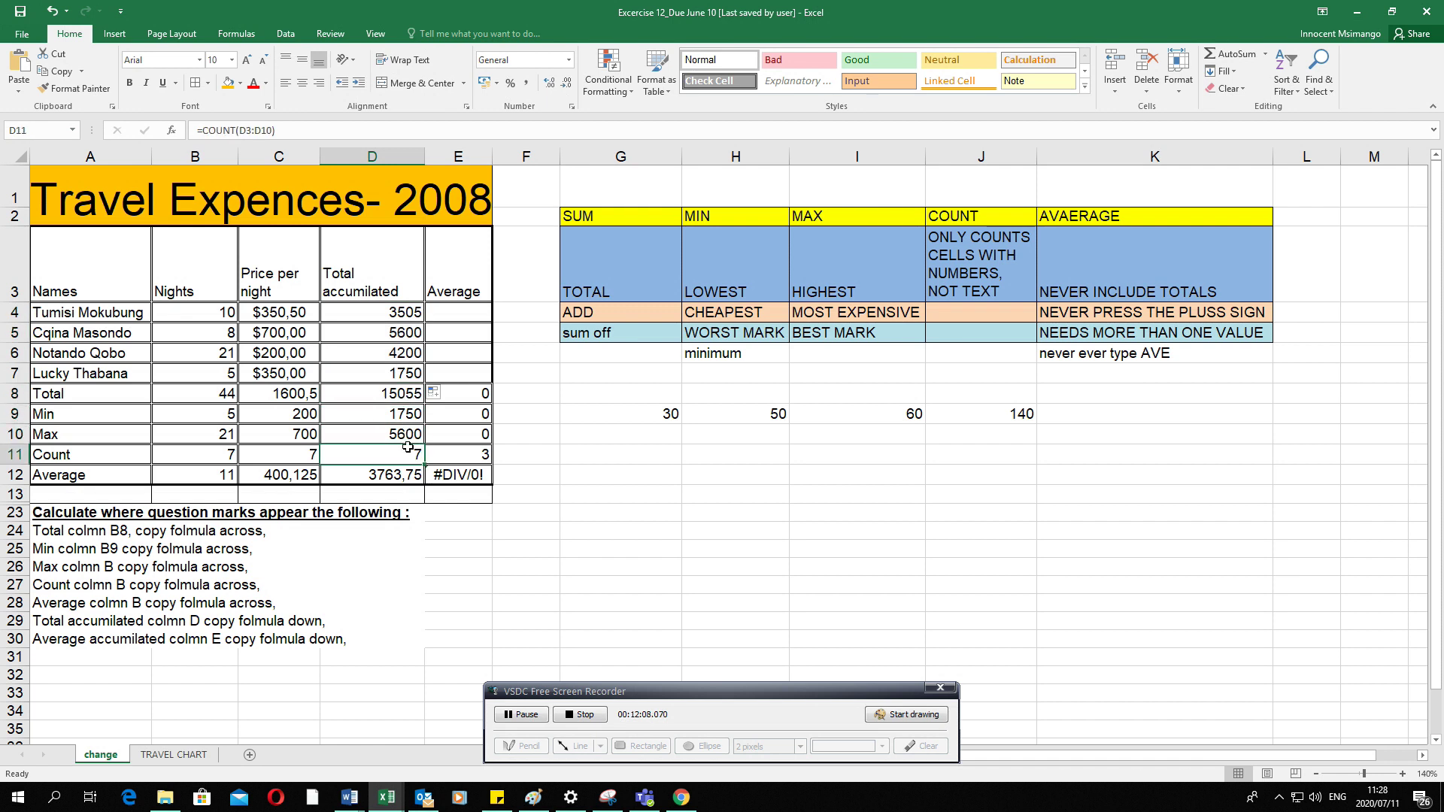
Set the nights in cell B4 to 15 and check the formula in cell D4.
{"action": "left_click", "coordinate": [221, 311]}
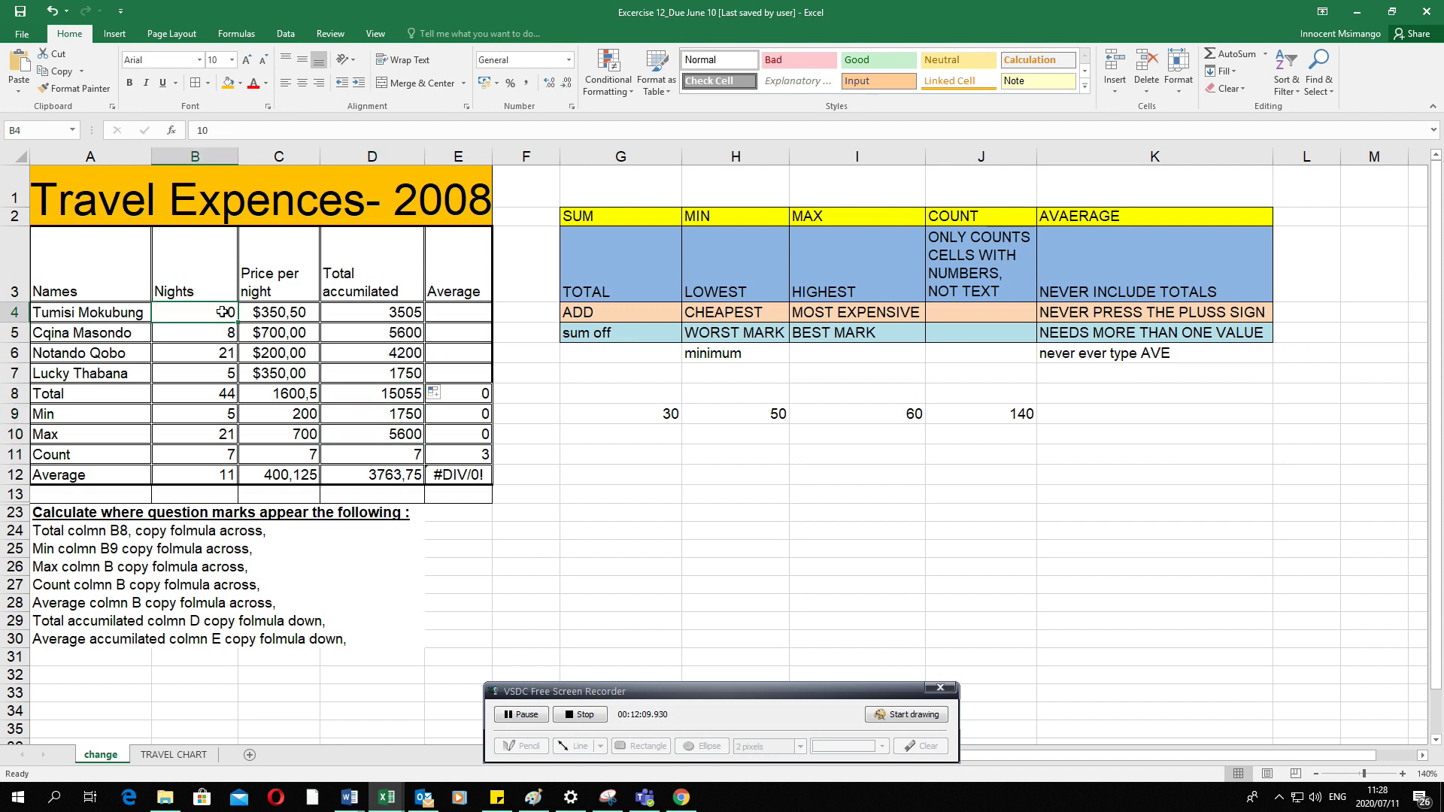
{"action": "left_click", "coordinate": [379, 312]}
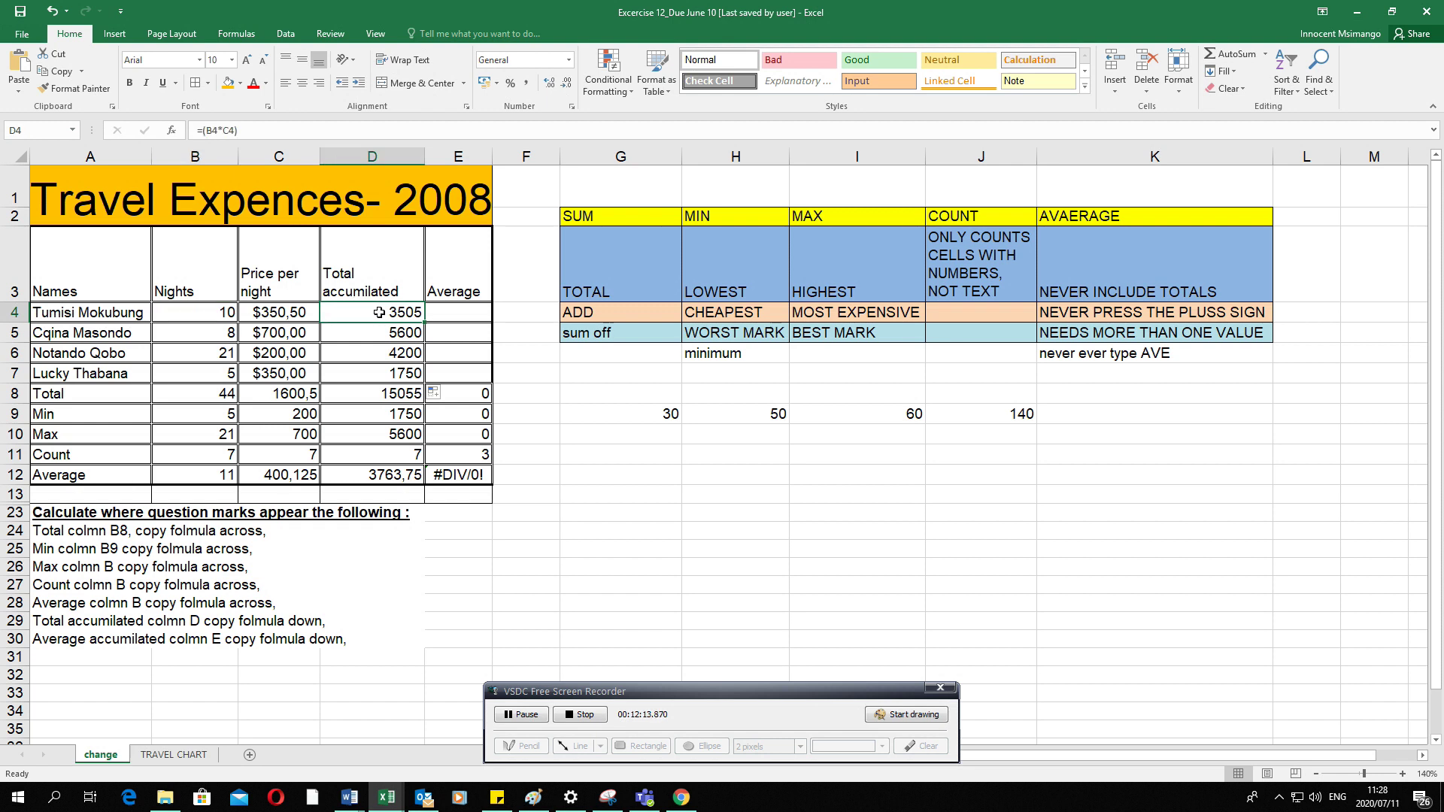
{"action": "left_click", "coordinate": [219, 312]}
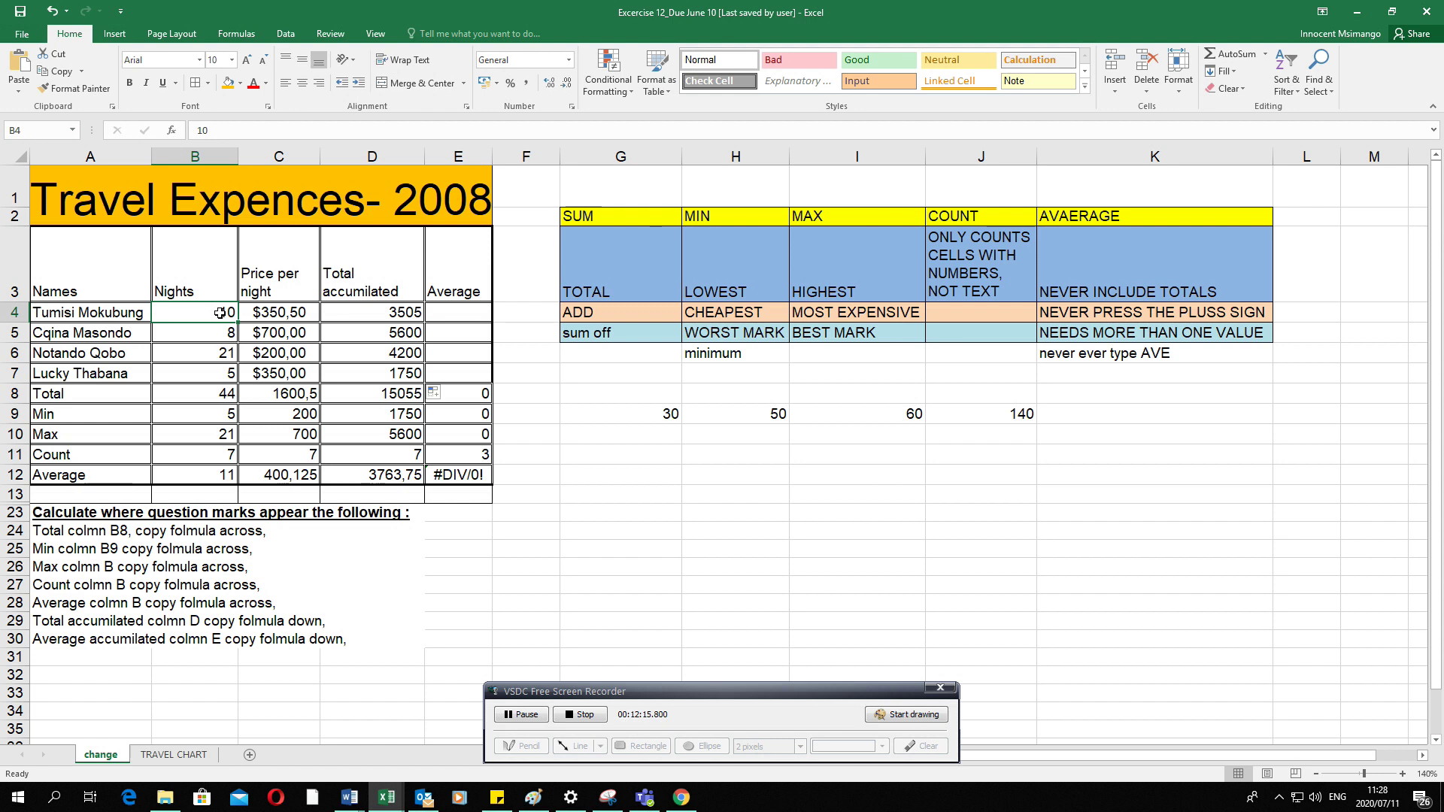
{"action": "type", "text": "15"}
{"action": "key", "text": "Return"}
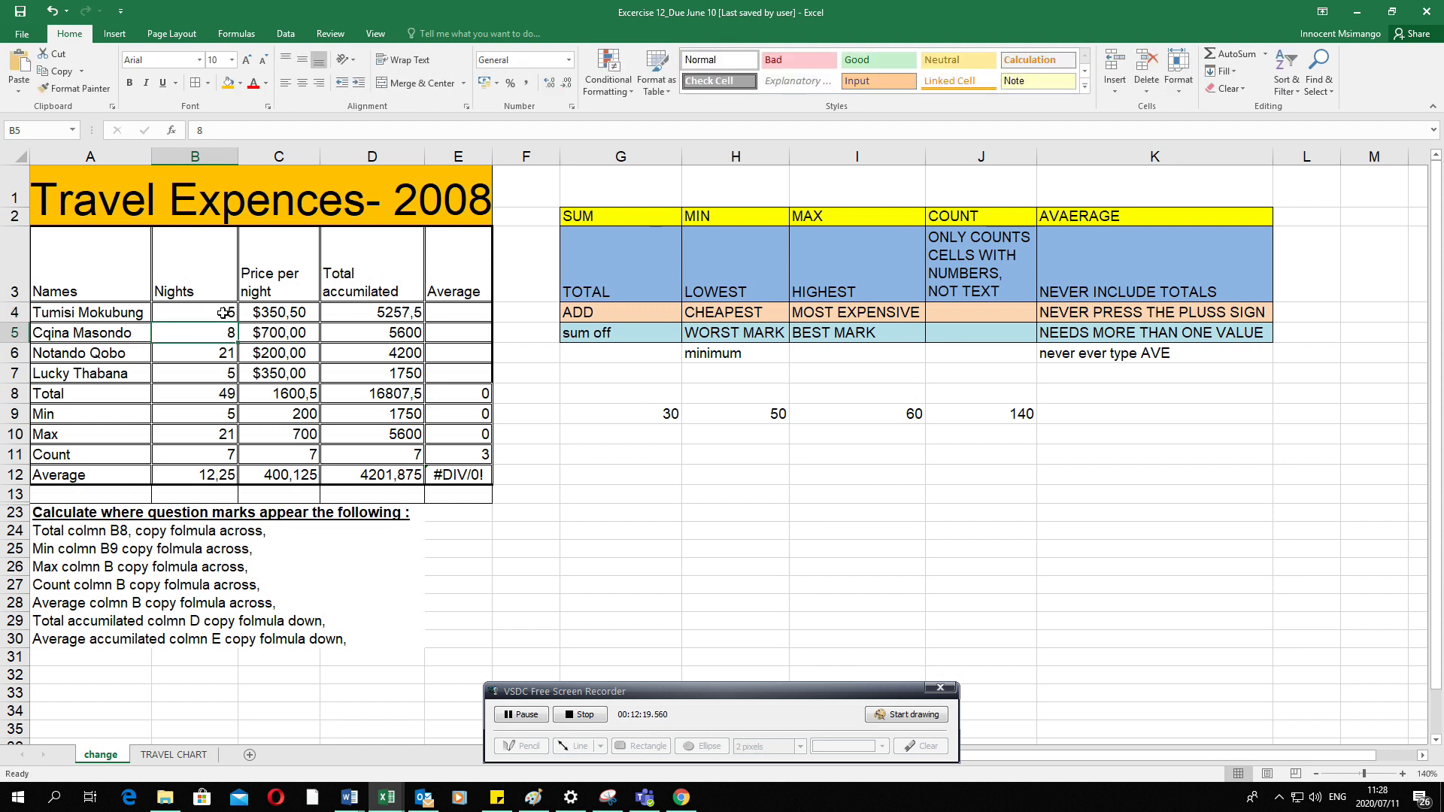
{"action": "left_click", "coordinate": [379, 315]}
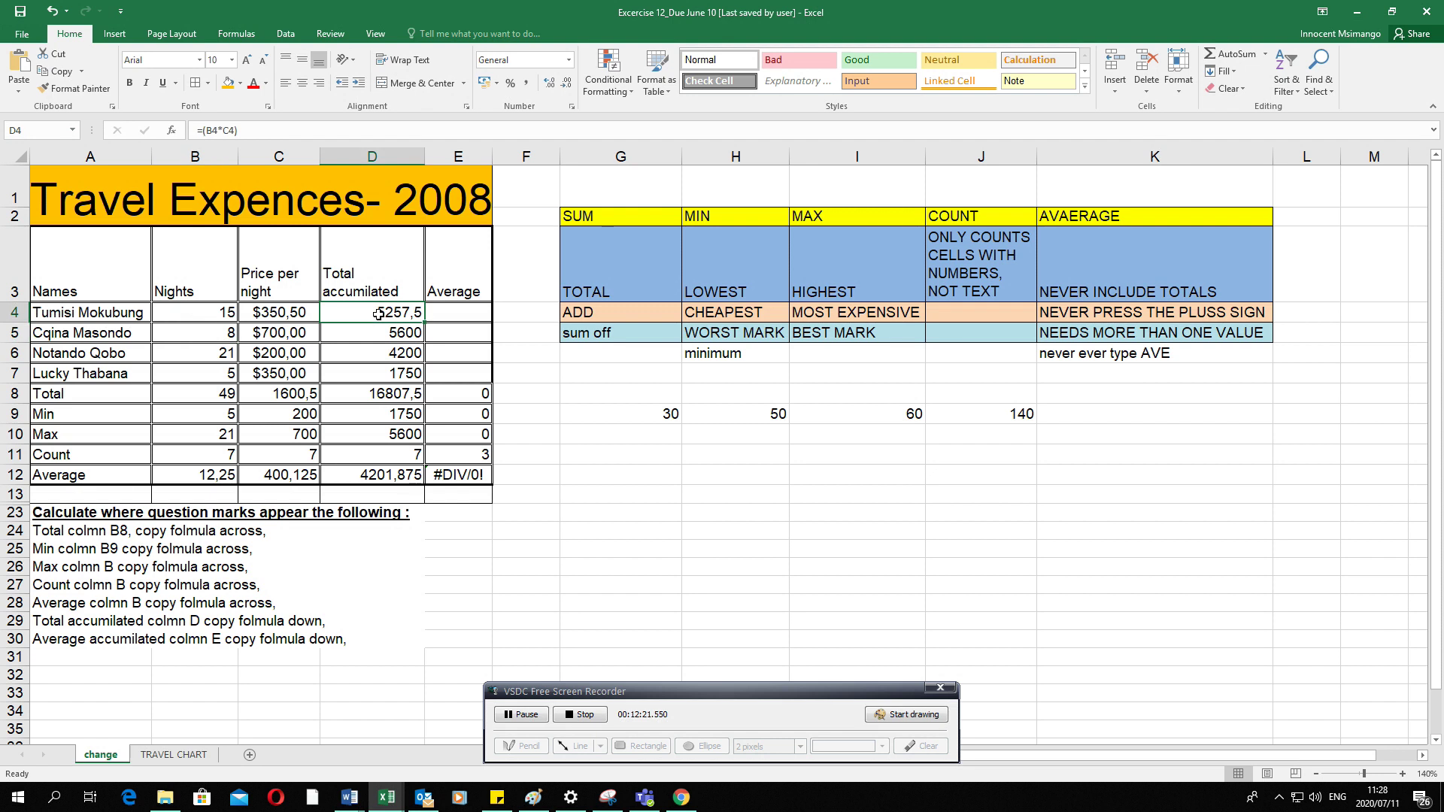
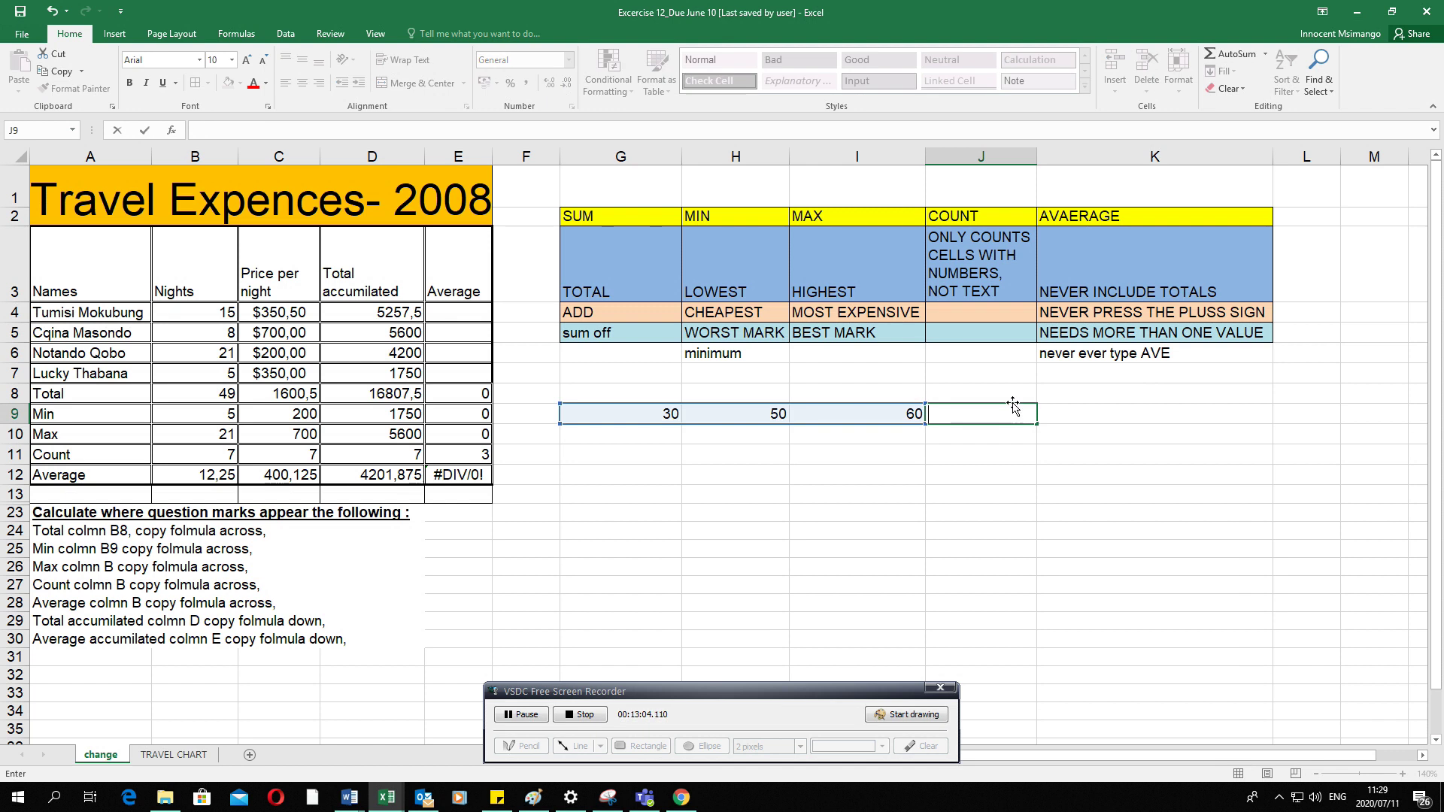
Label cell J8 with the text "average".
{"action": "left_click", "coordinate": [991, 389]}
{"action": "type", "text": "average"}
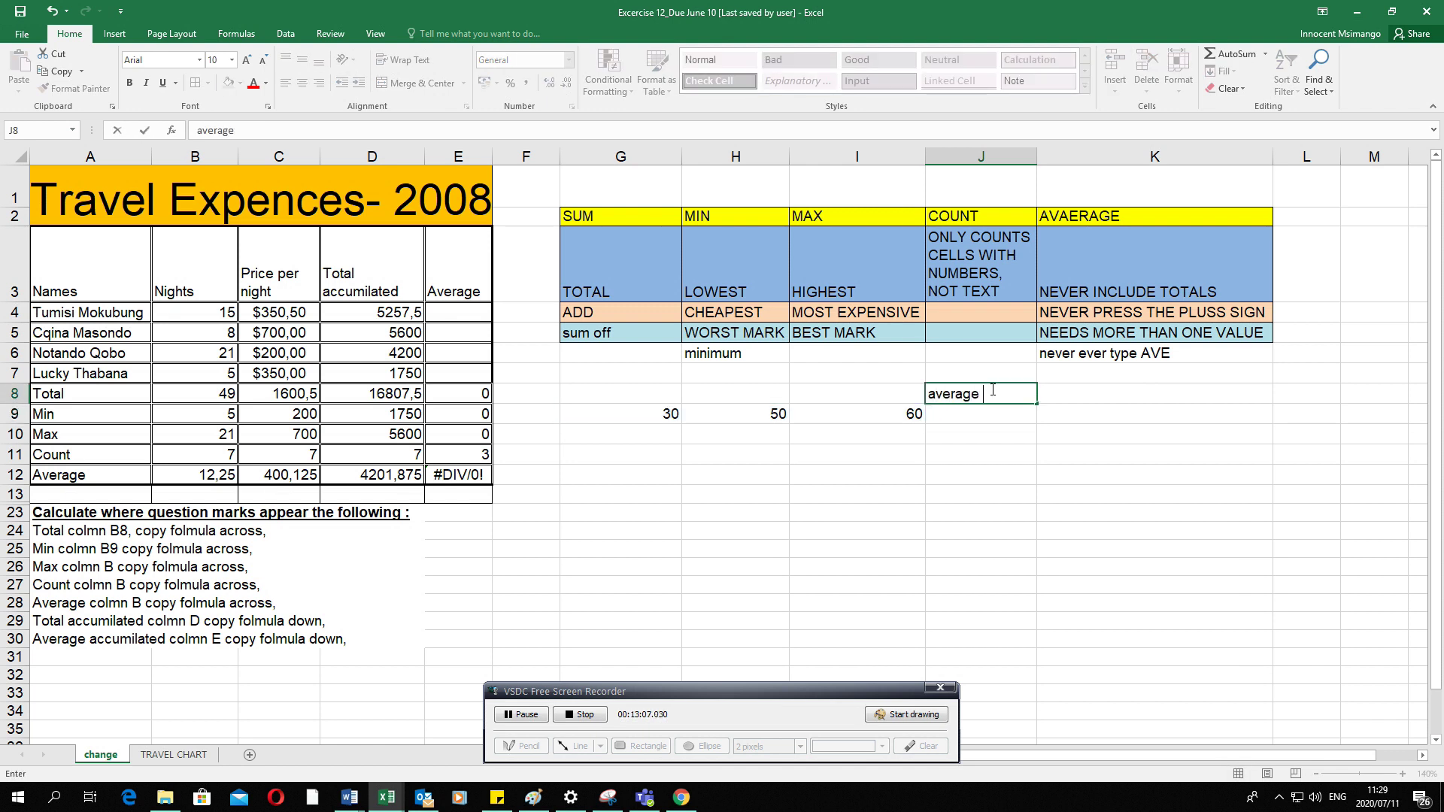
{"action": "key", "text": "Return"}
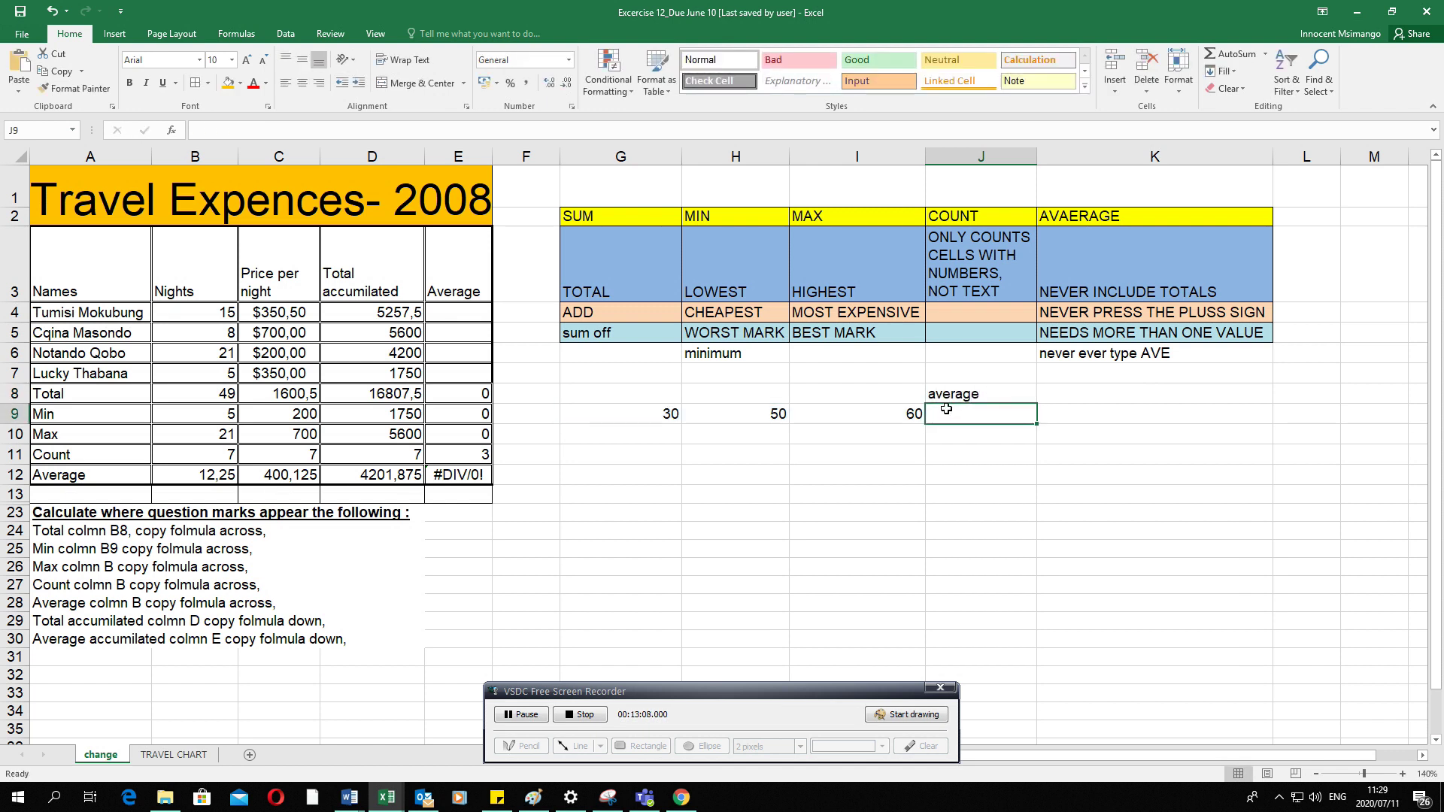
Average the sample numbers with the formula =average(G9:I9) in cell J9 and review the three numbers it uses.
{"action": "type", "text": "="}
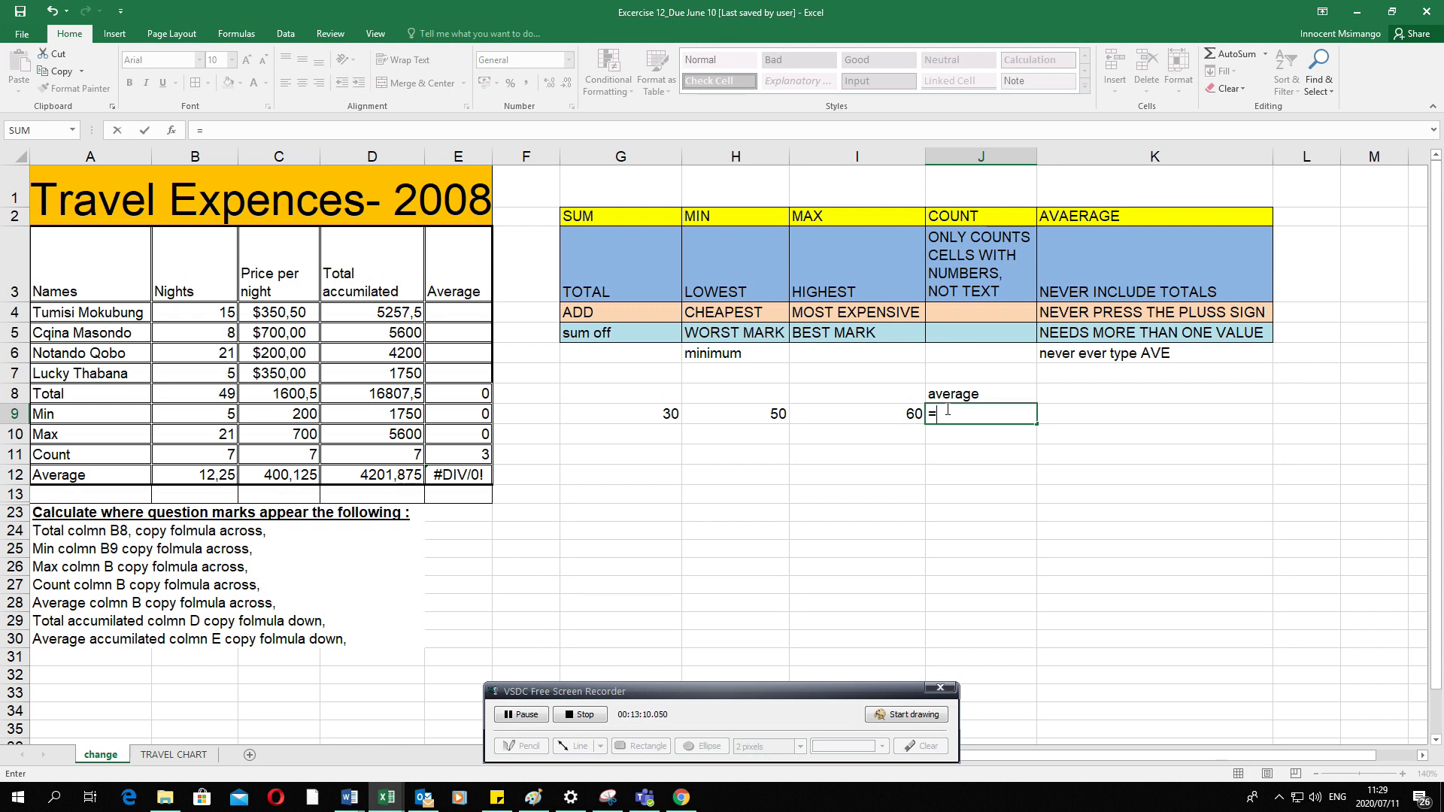
{"action": "type", "text": "average"}
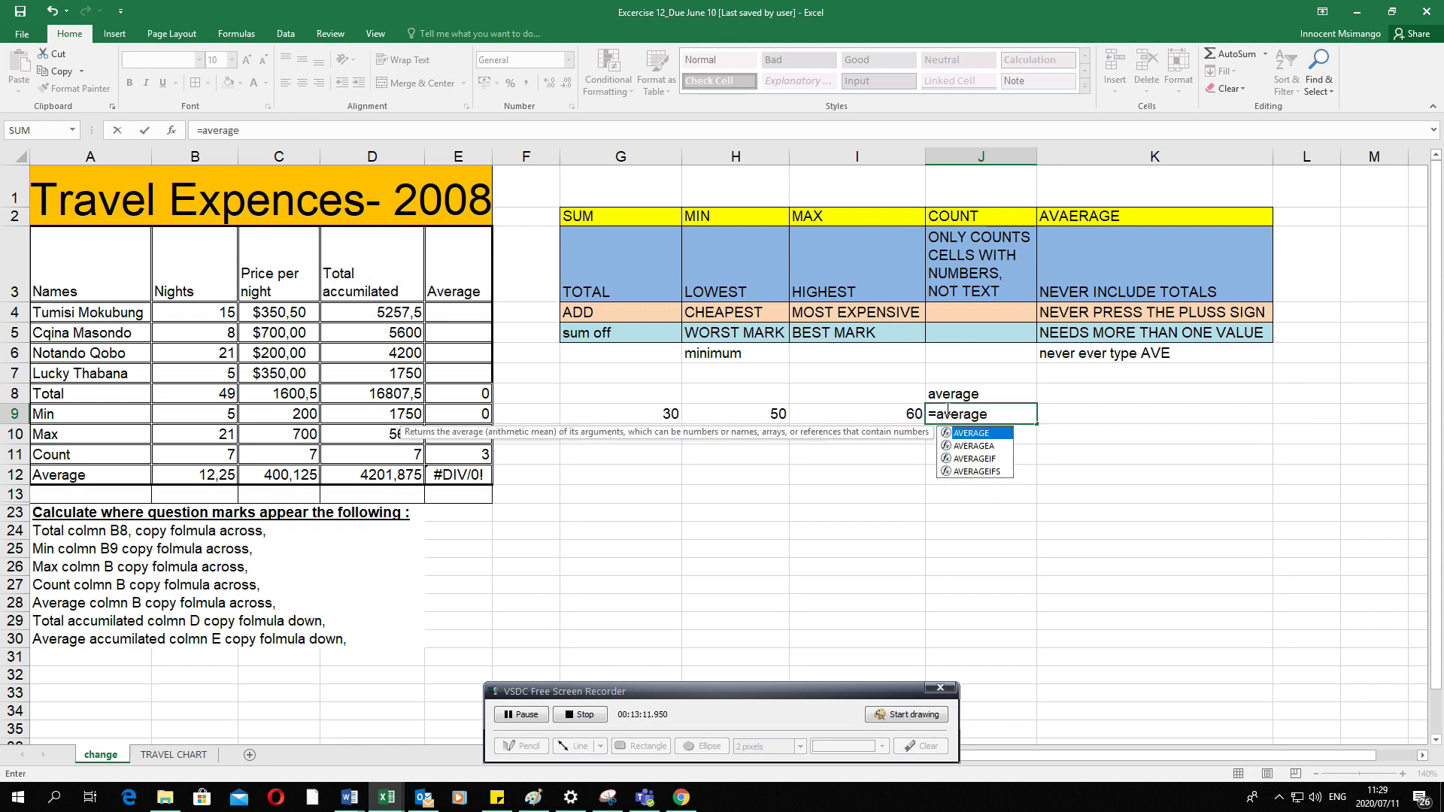
{"action": "type", "text": "("}
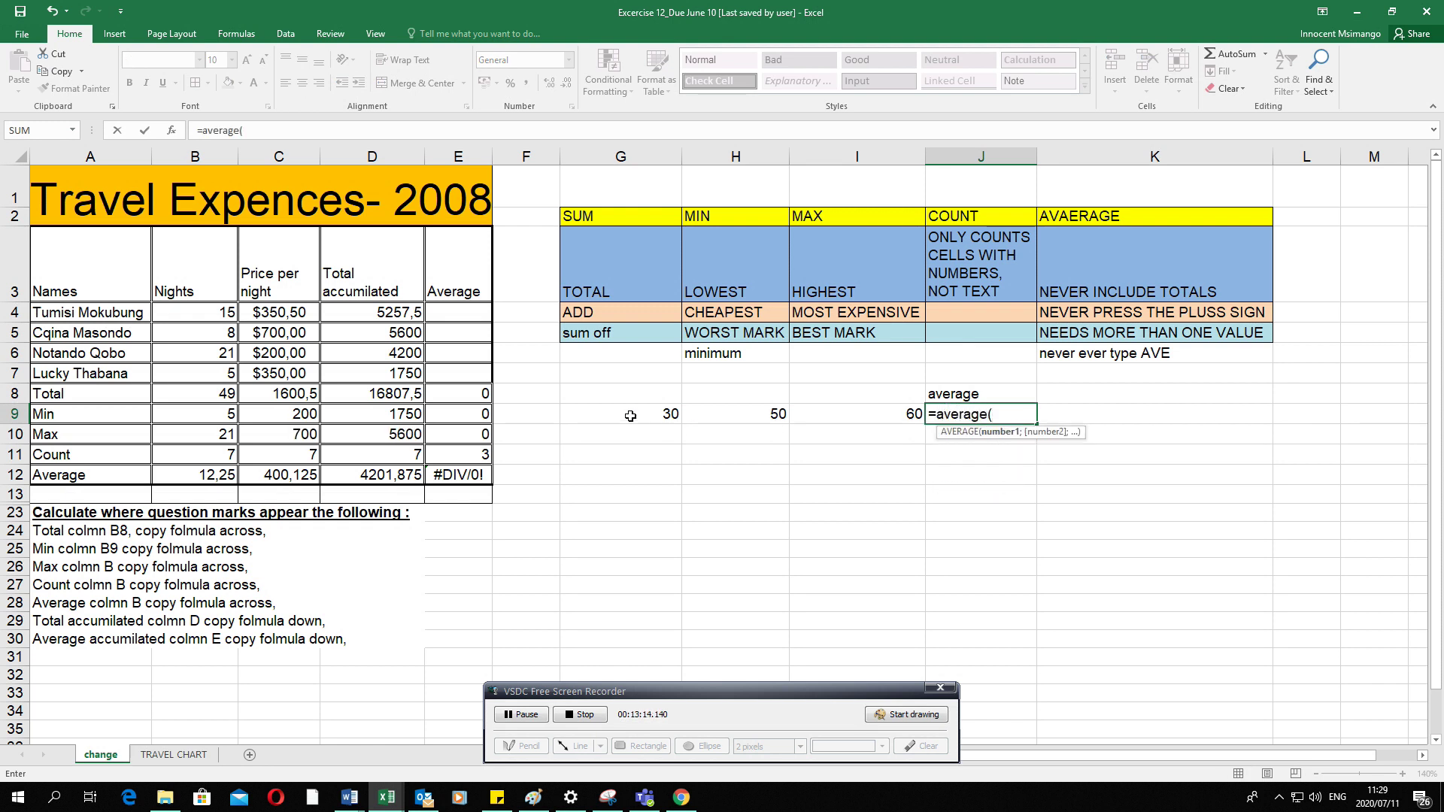
{"action": "left_click_drag", "start_coordinate": [630, 416], "coordinate": [817, 410]}
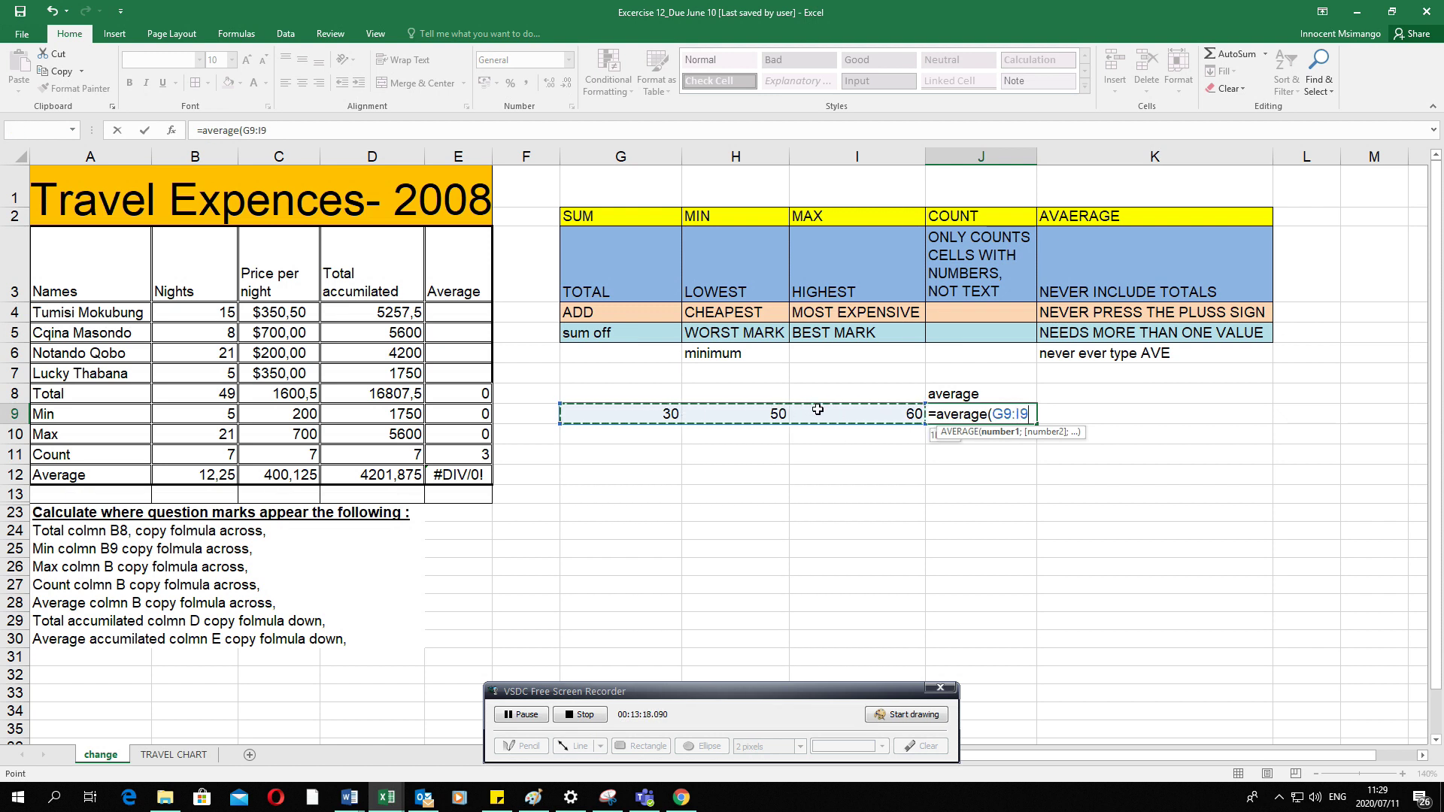
{"action": "type", "text": ")"}
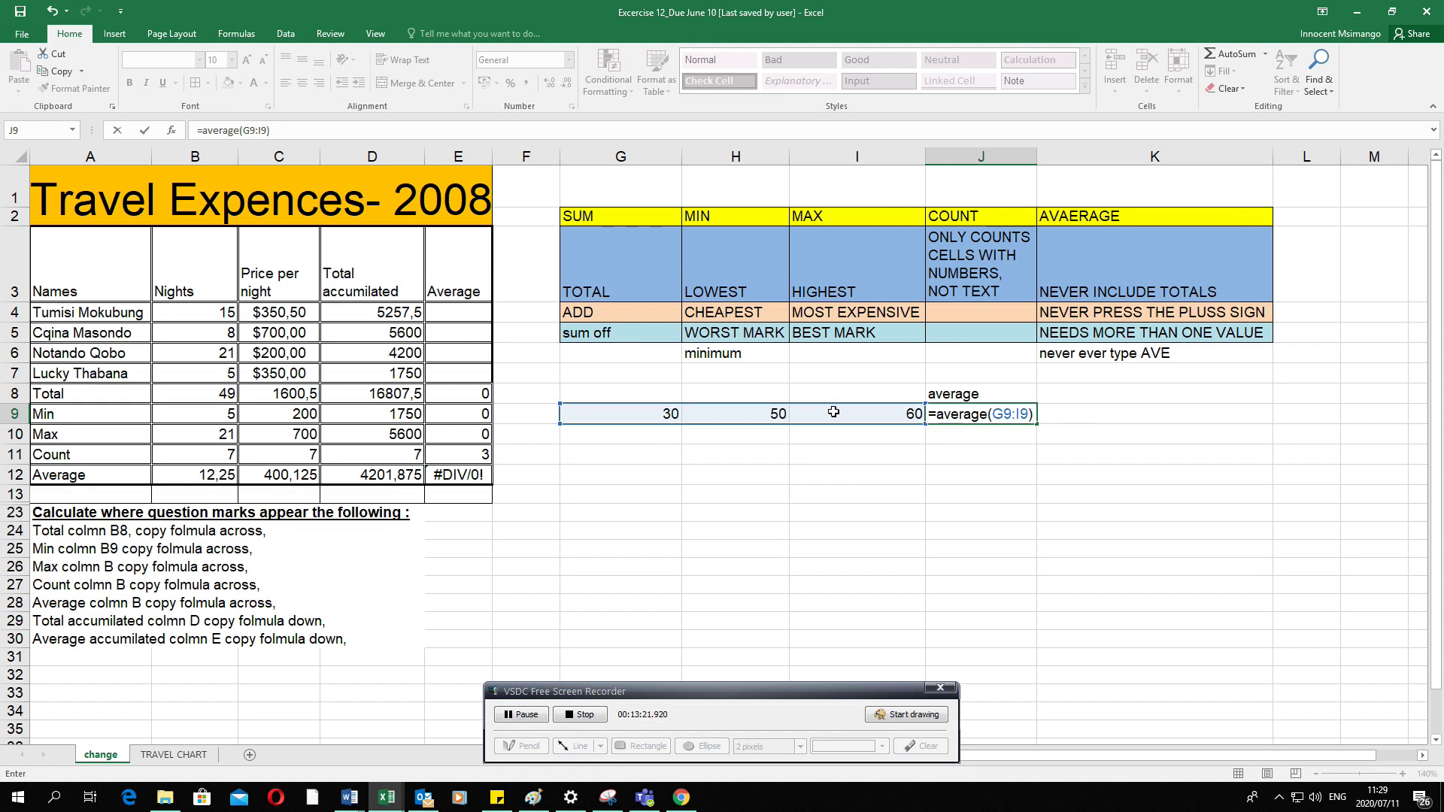
{"action": "key", "text": "Return"}
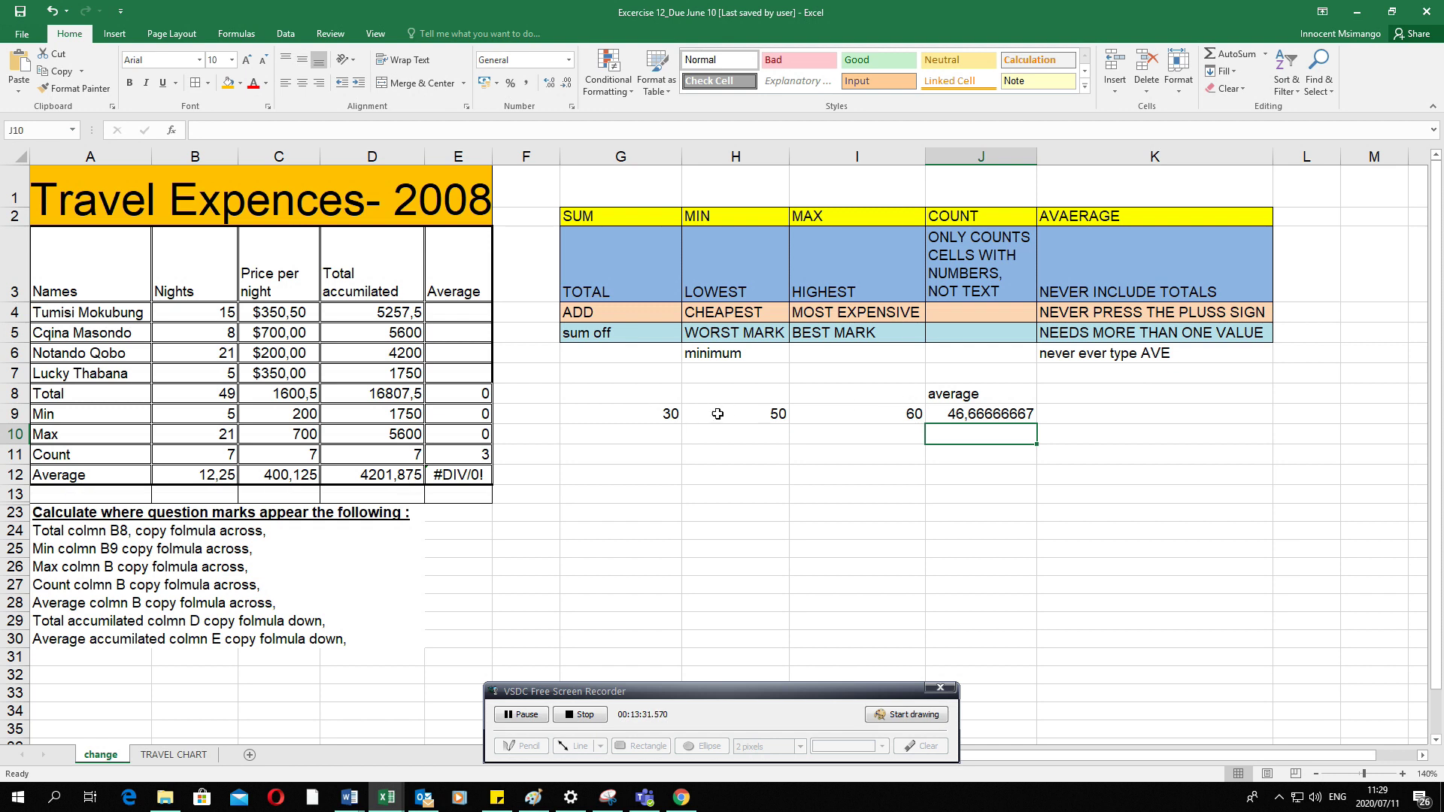
{"action": "left_click", "coordinate": [648, 417]}
{"action": "left_click", "coordinate": [766, 410]}
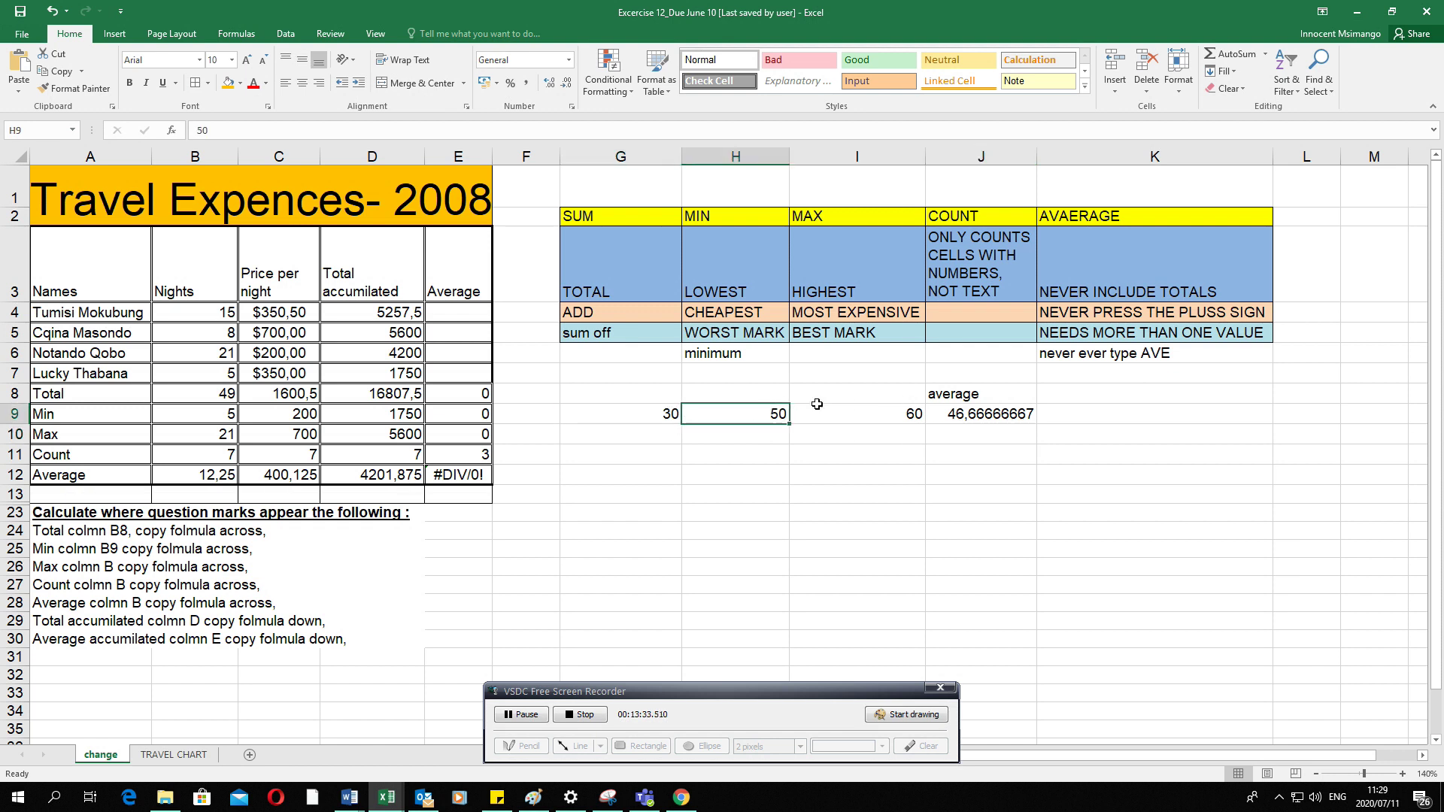
{"action": "left_click", "coordinate": [827, 410]}
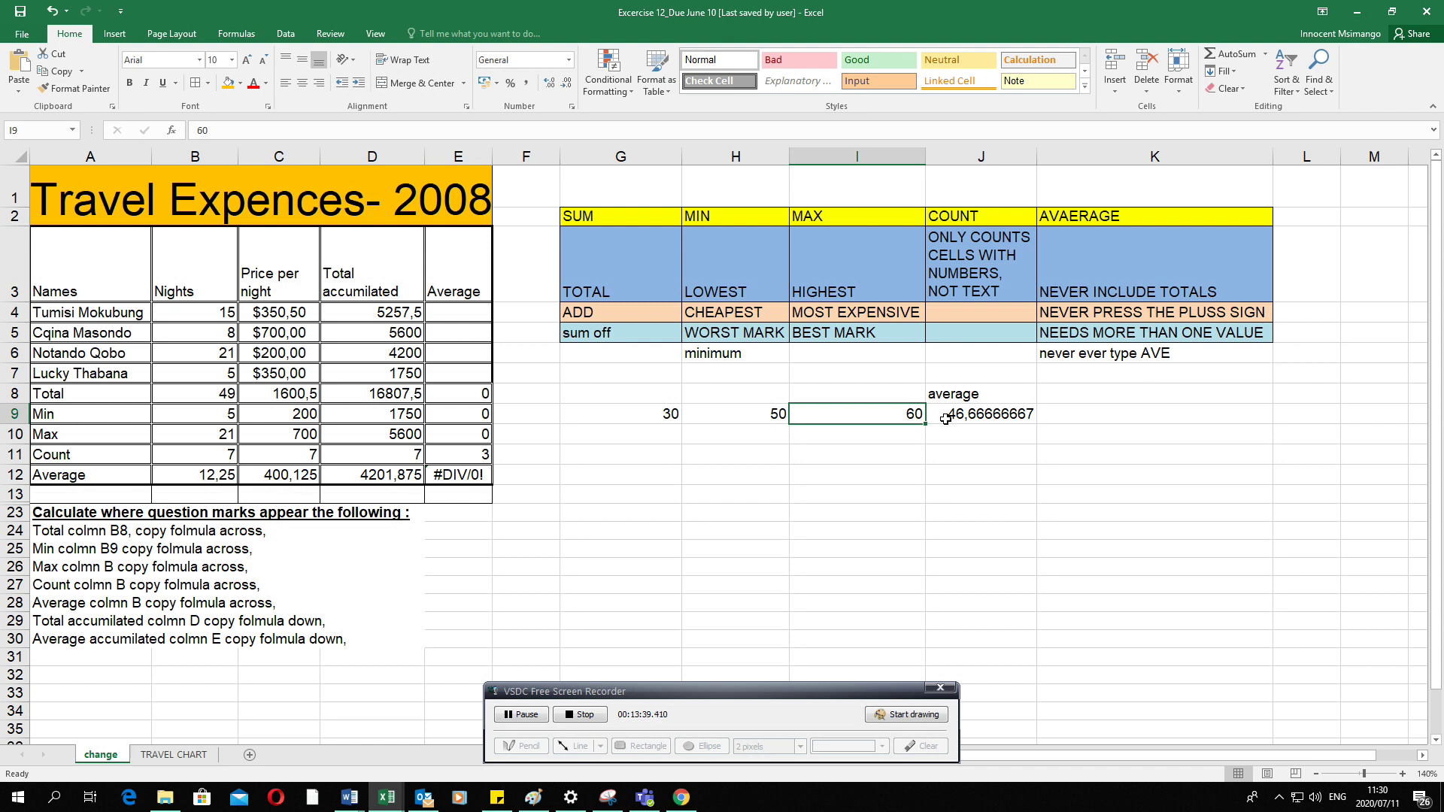
Average the nights and price per night in cell E4 with the formula =average(B4:C4) and copy it down to E7.
{"action": "left_click", "coordinate": [441, 311]}
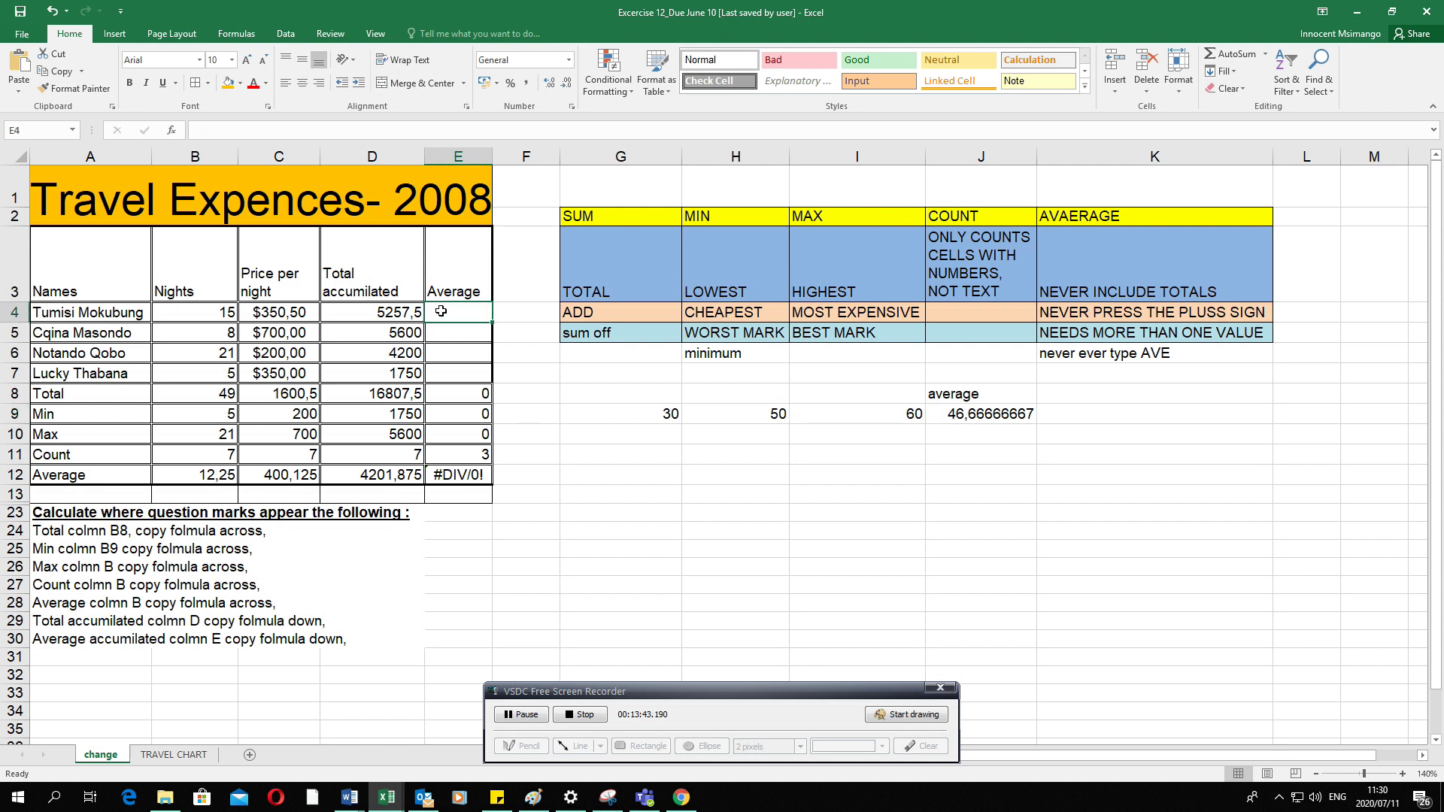
{"action": "type", "text": "=average"}
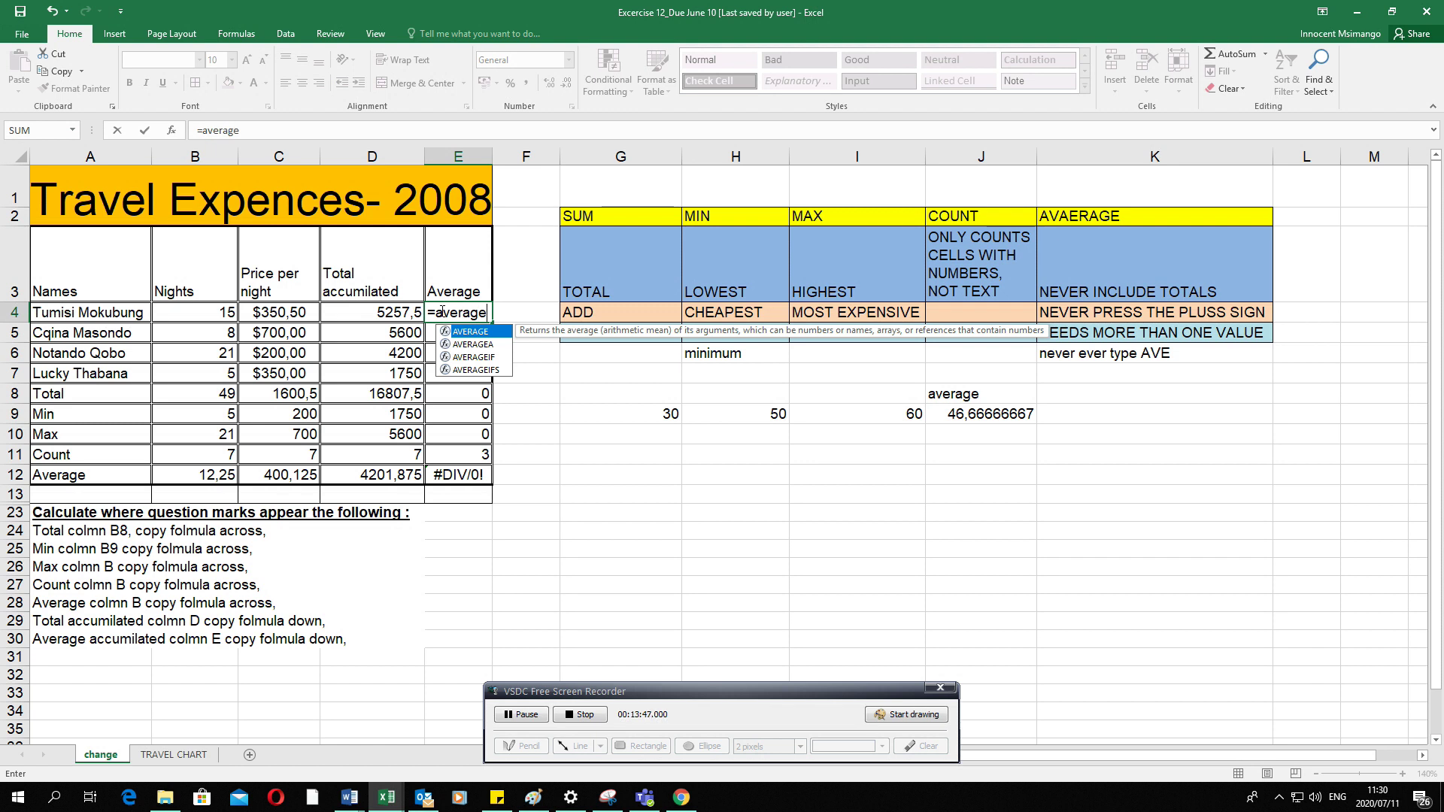
{"action": "type", "text": "("}
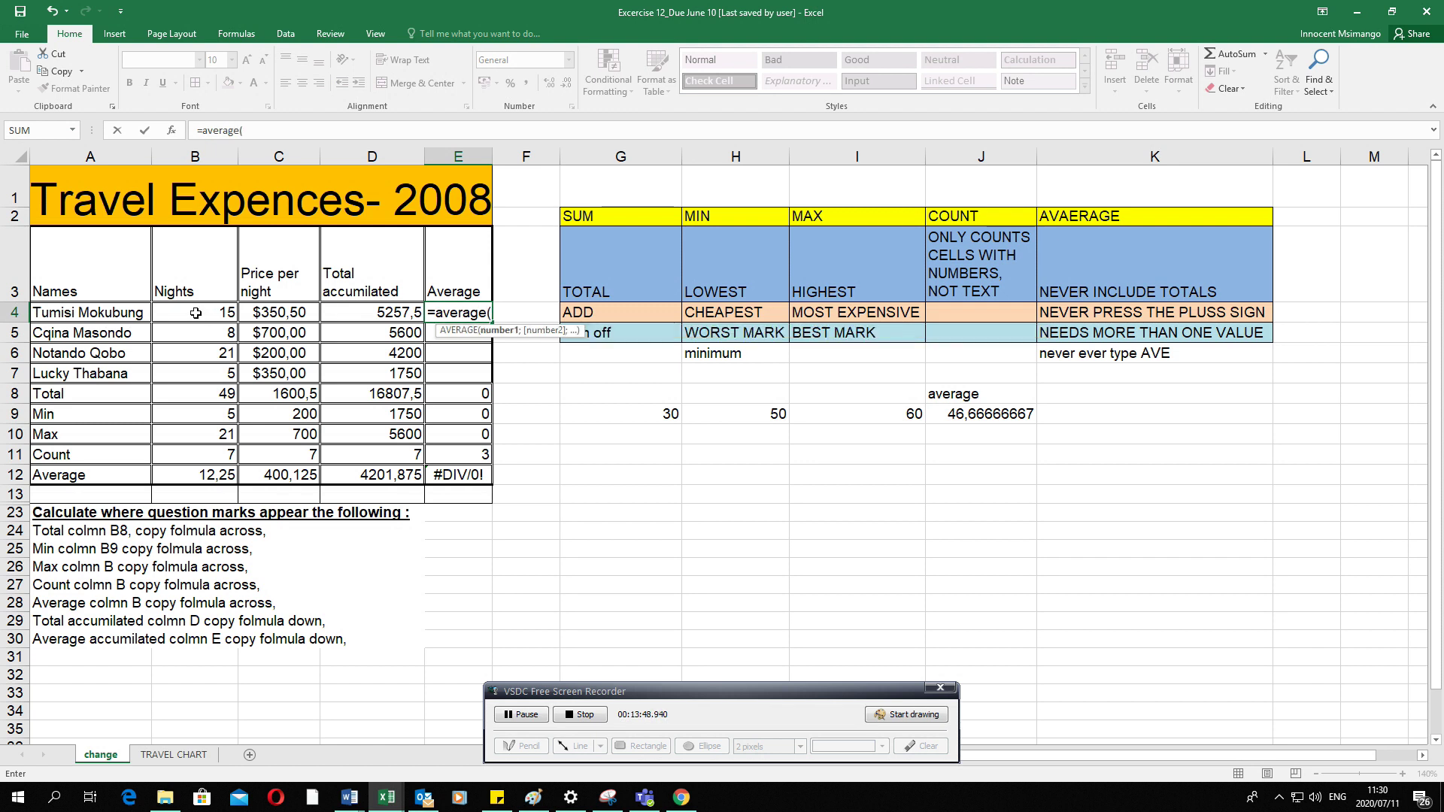
{"action": "left_click_drag", "start_coordinate": [195, 313], "coordinate": [279, 322]}
{"action": "type", "text": ")"}
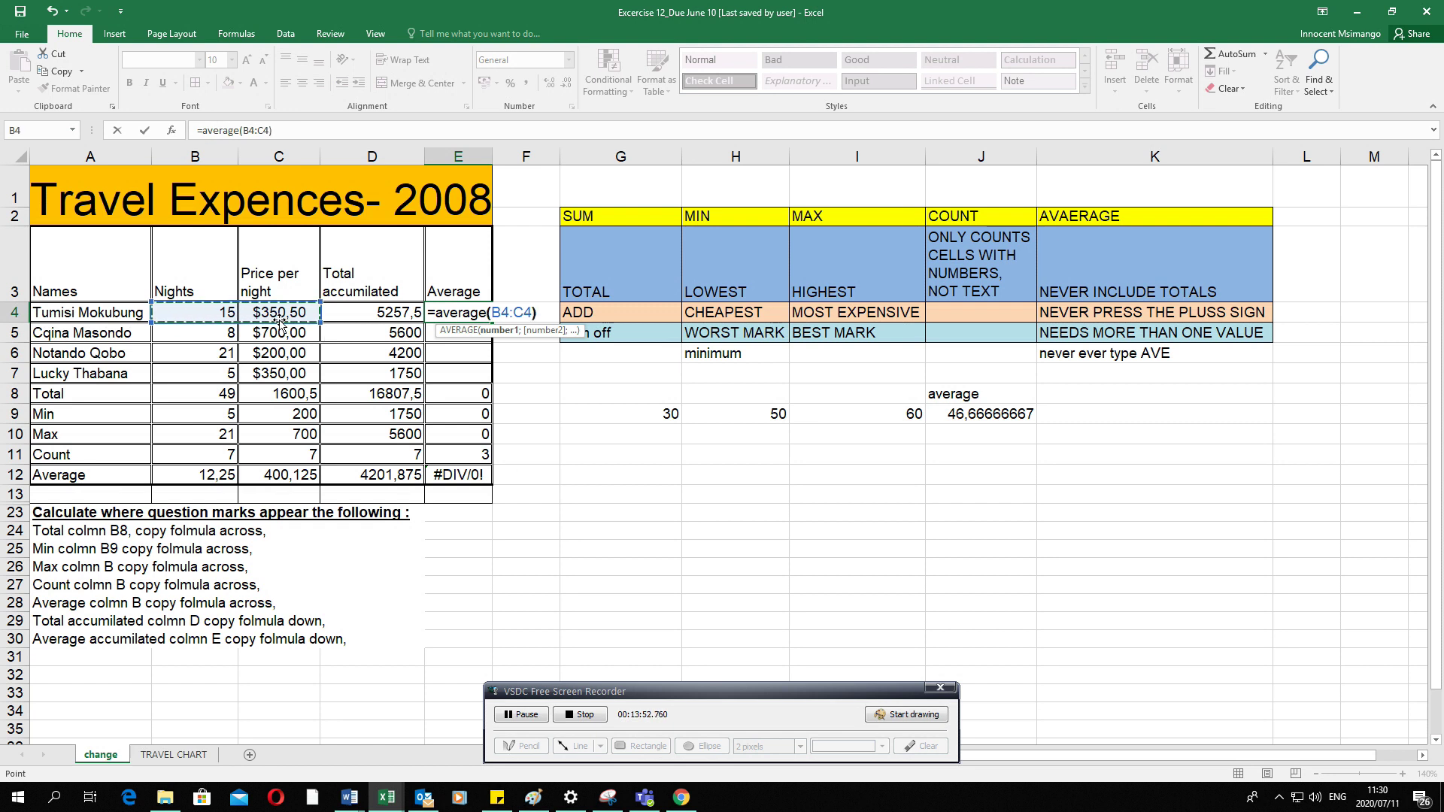
{"action": "key", "text": "Return"}
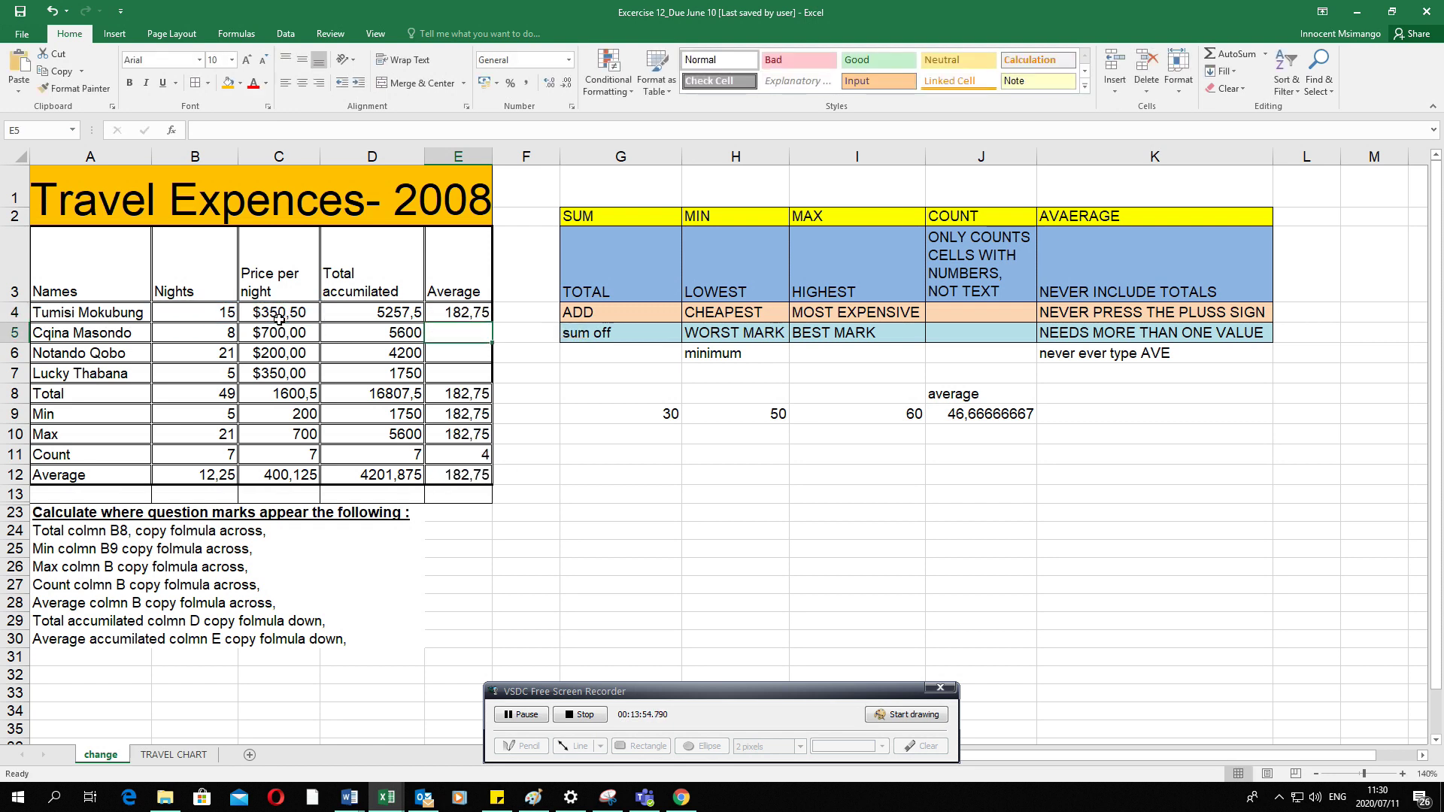
{"action": "left_click", "coordinate": [485, 311]}
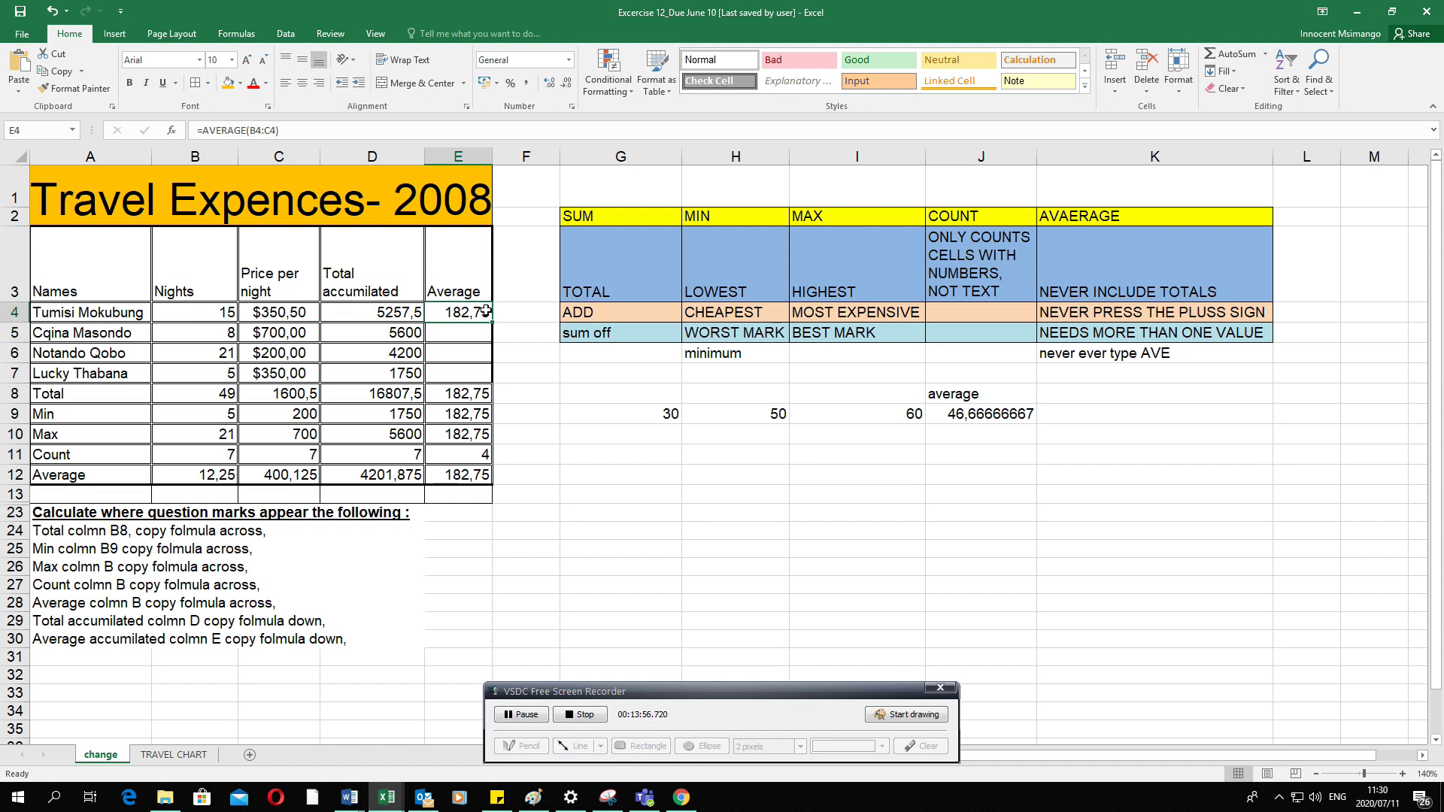
{"action": "left_click_drag", "start_coordinate": [486, 313], "coordinate": [485, 374]}
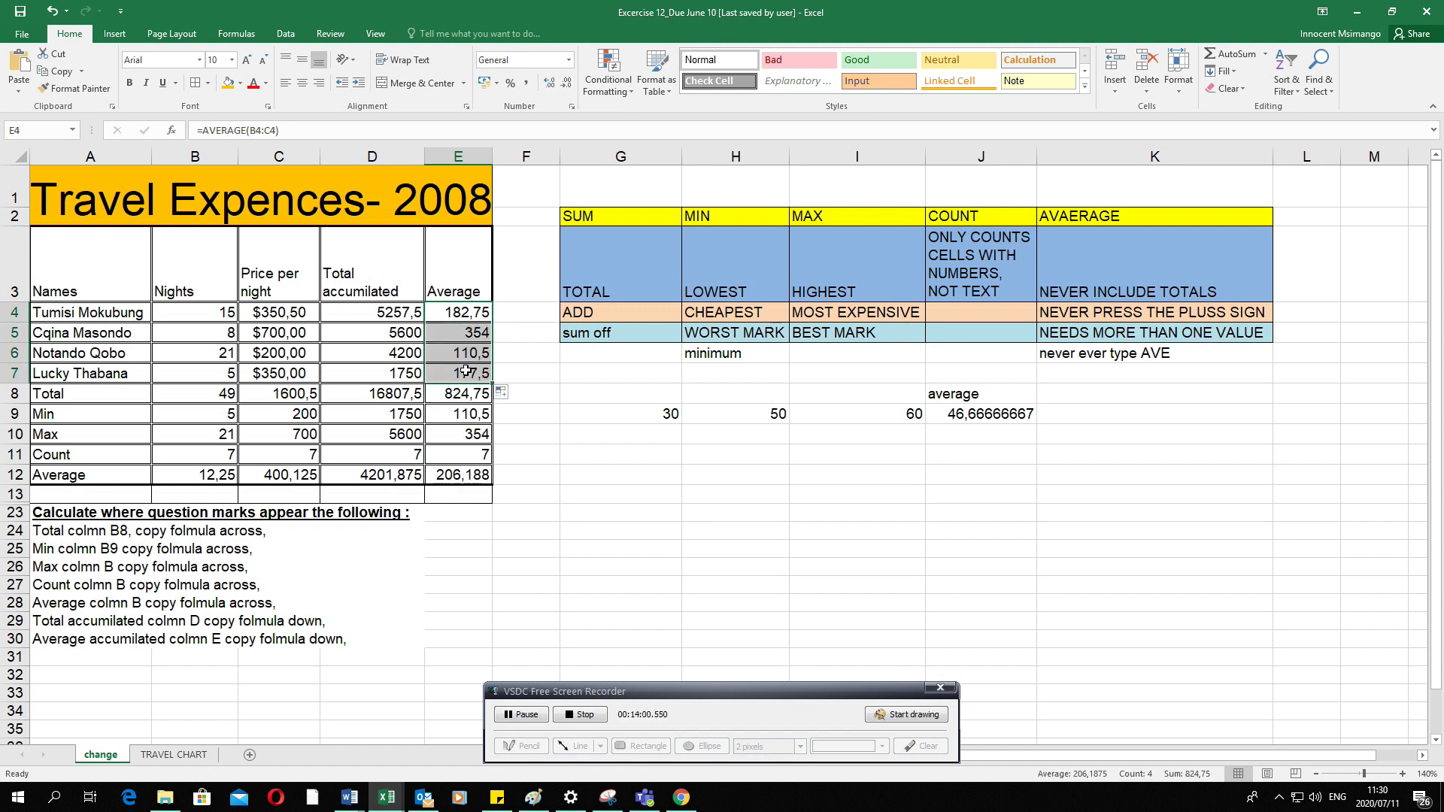